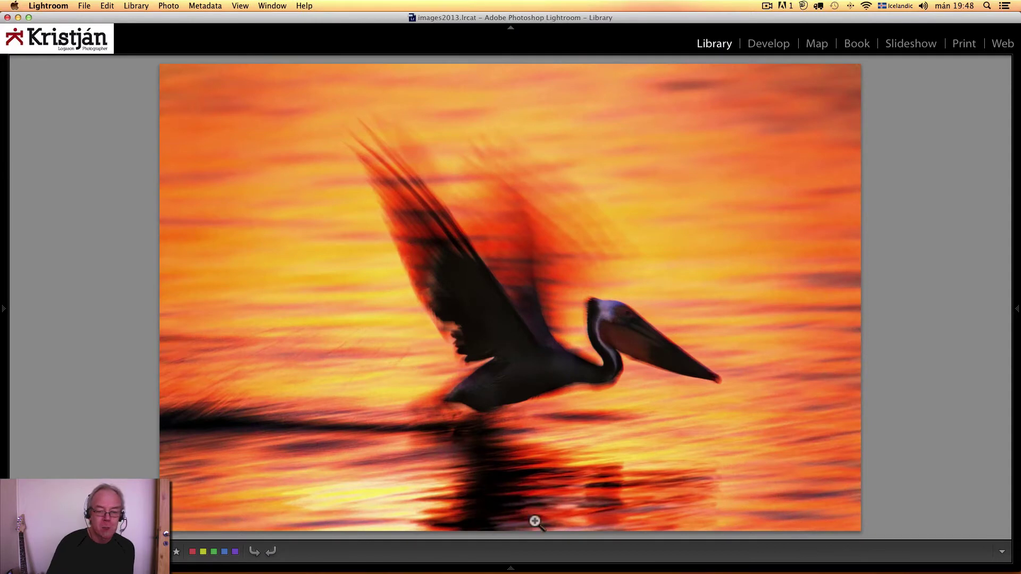
View the photos of the photographer sitting in the water and the truck on the wooden bridge
{"action": "mouse_move", "coordinate": [510, 566]}
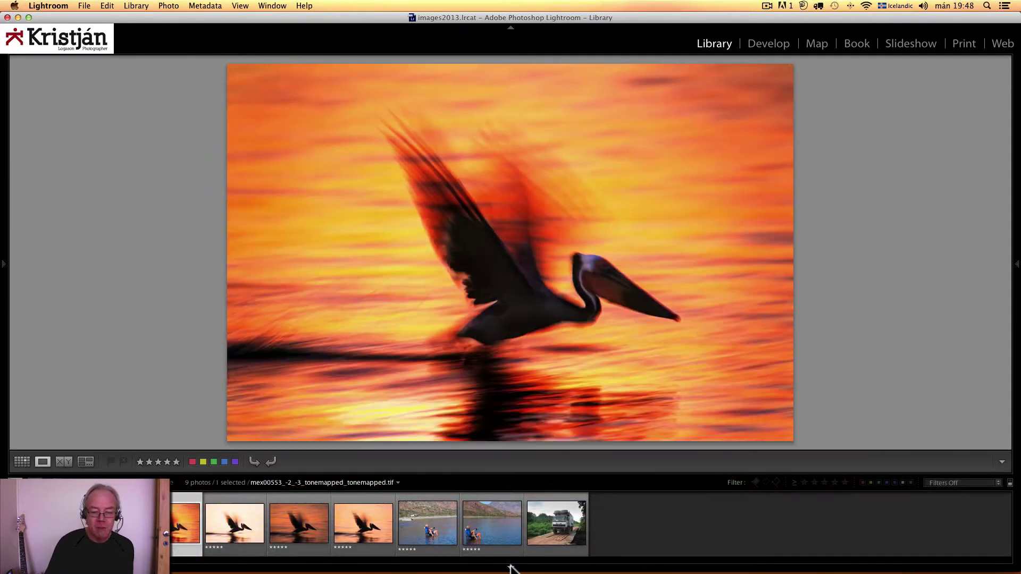
{"action": "left_click", "coordinate": [494, 534]}
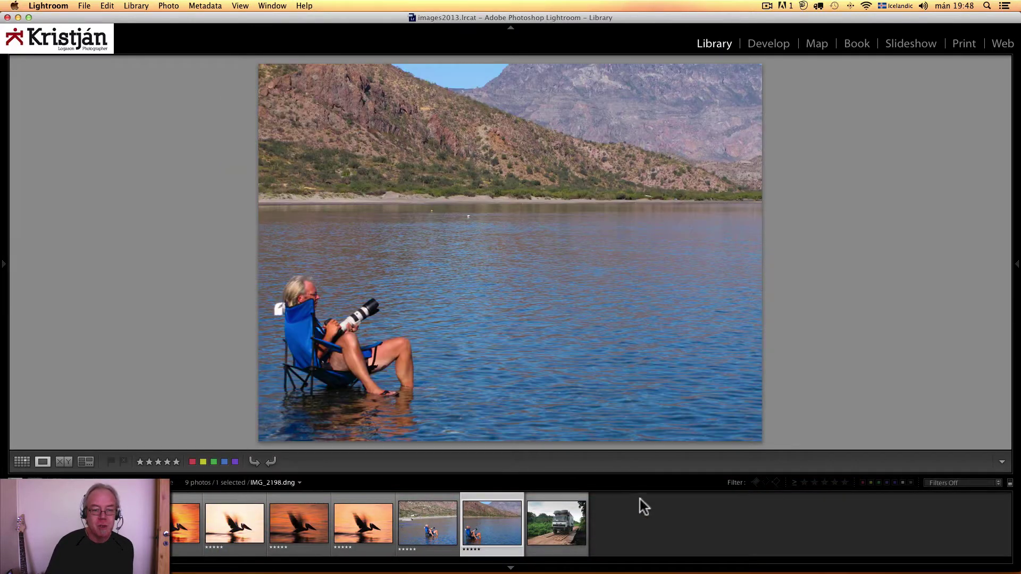
{"action": "left_click", "coordinate": [428, 535]}
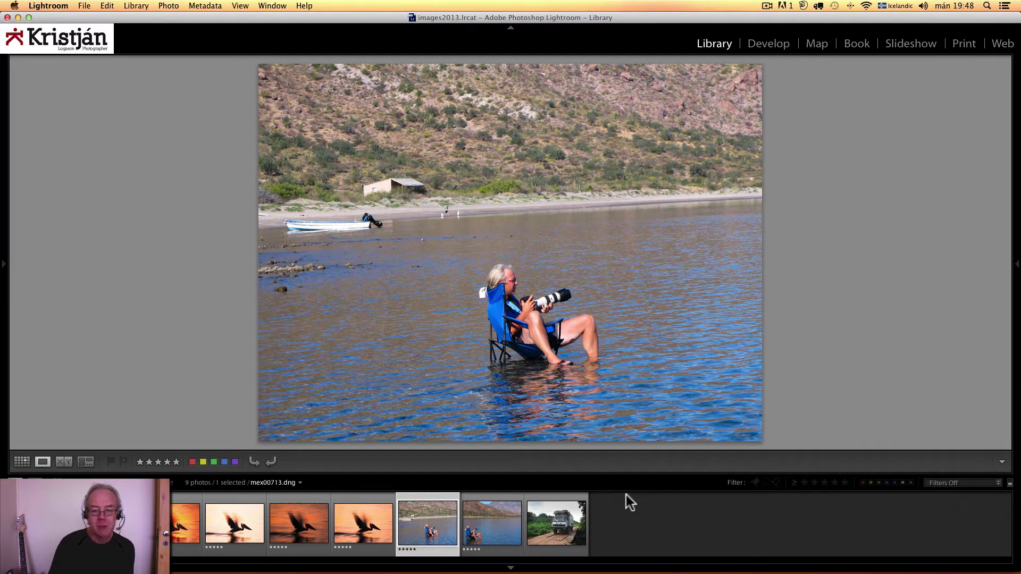
{"action": "left_click", "coordinate": [551, 527]}
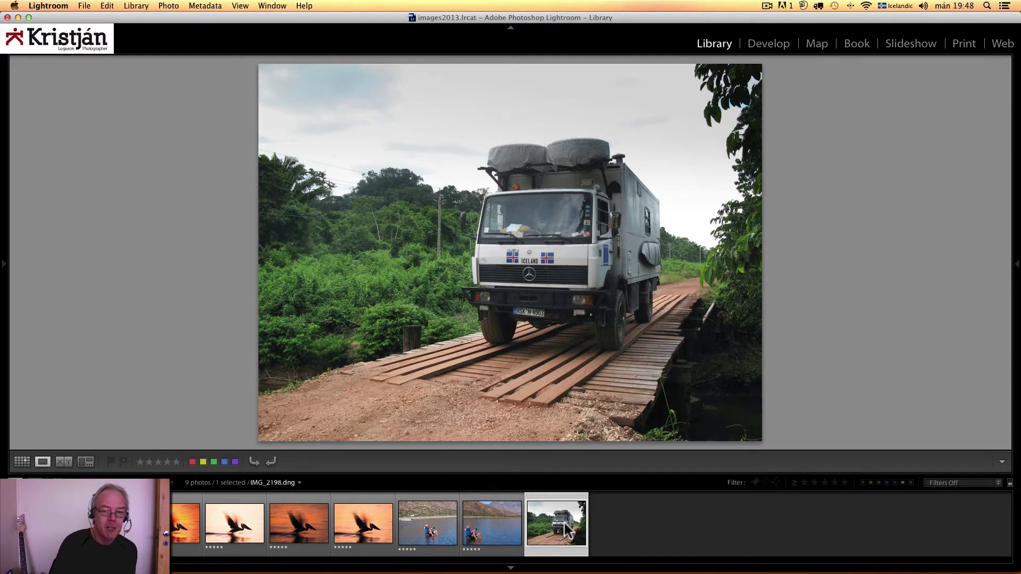
{"action": "left_click", "coordinate": [410, 525]}
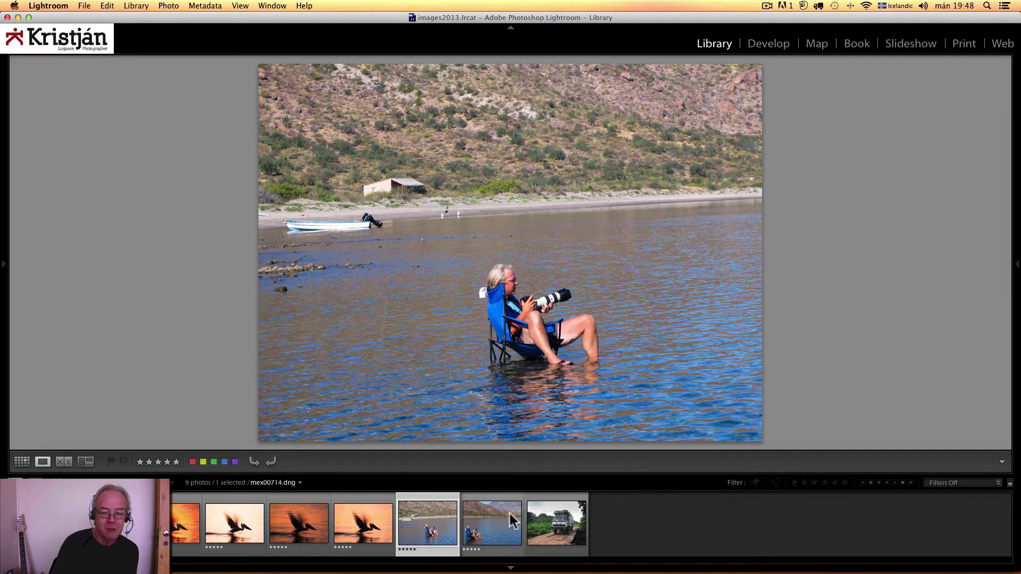
{"action": "left_click", "coordinate": [553, 532]}
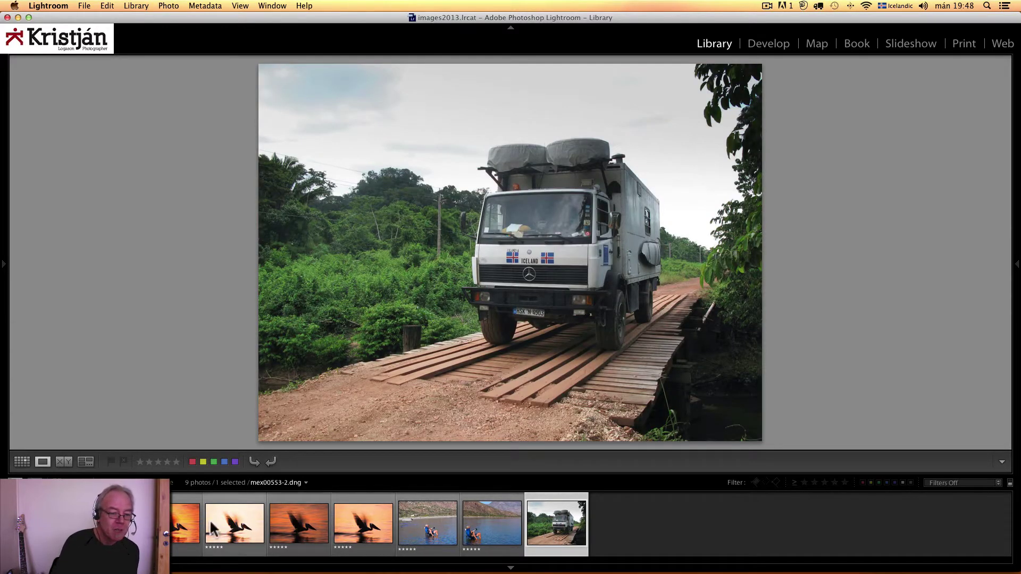
Compare the orange tonemapped pelican photo with its unprocessed original
{"action": "left_click", "coordinate": [180, 531]}
{"action": "key", "text": "5"}
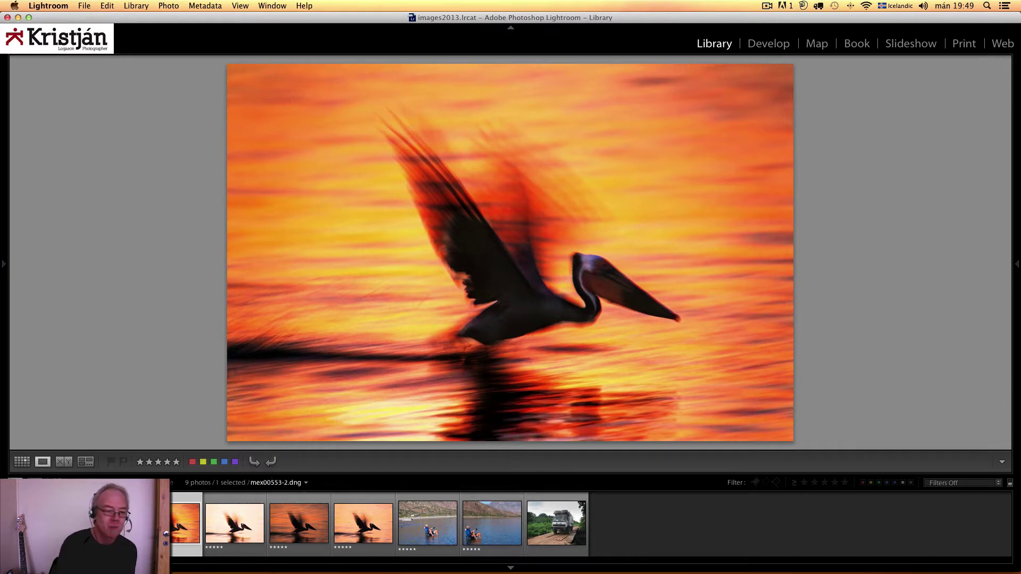
{"action": "key", "text": "Left"}
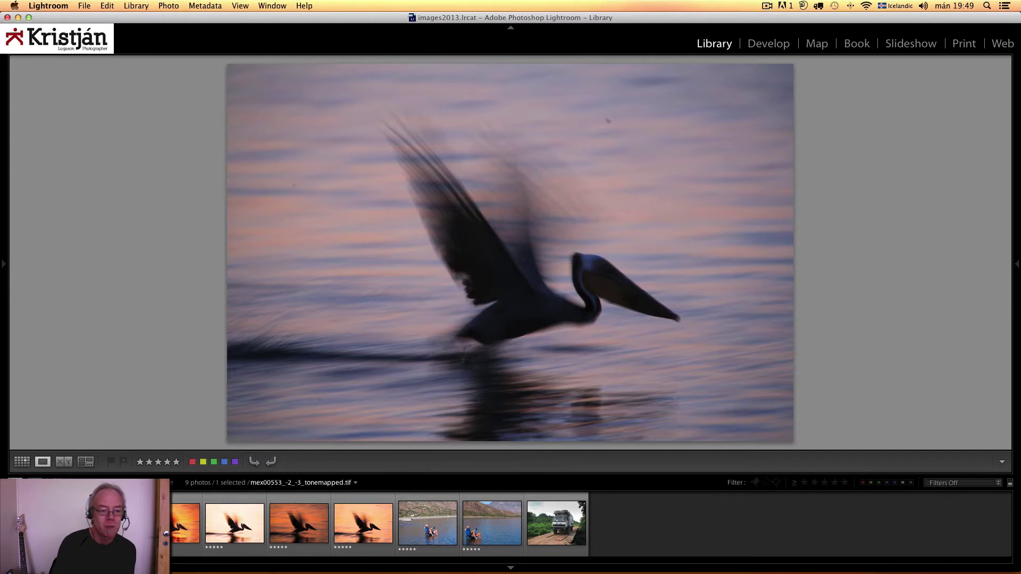
{"action": "left_click", "coordinate": [183, 524]}
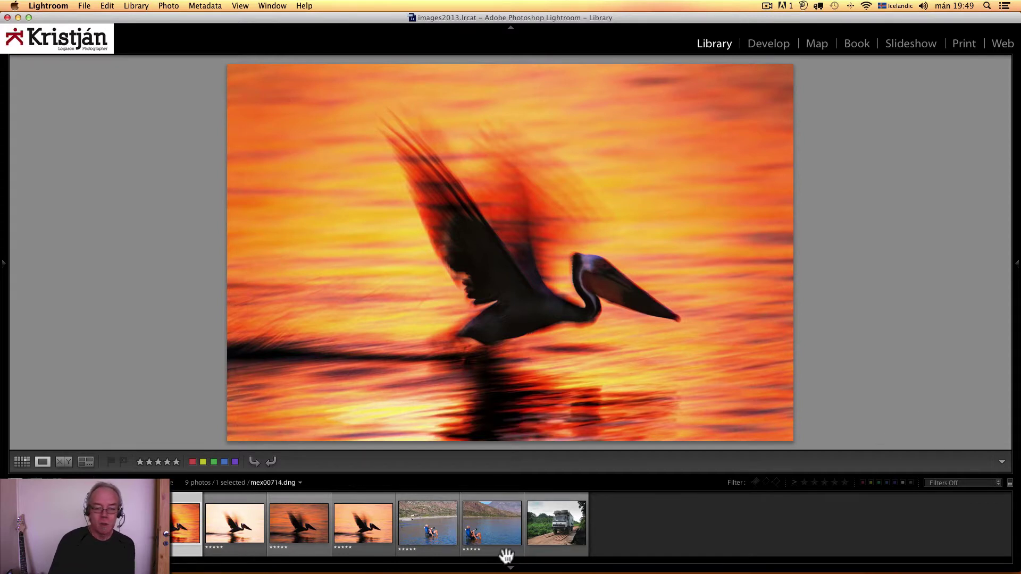
Open the unprocessed pelican photo in the Develop module and reset all its settings
{"action": "key", "text": "Left"}
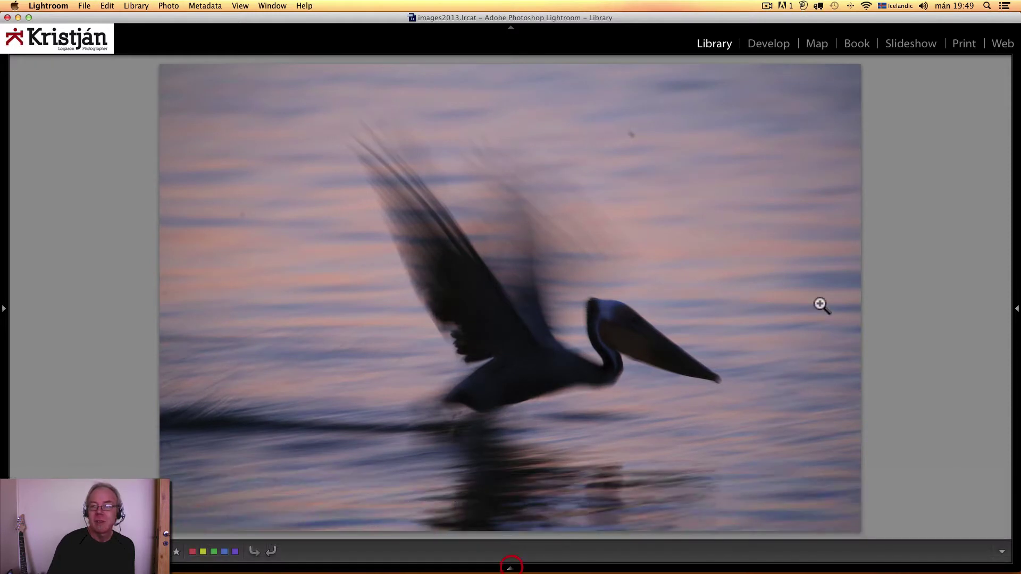
{"action": "left_click", "coordinate": [771, 50]}
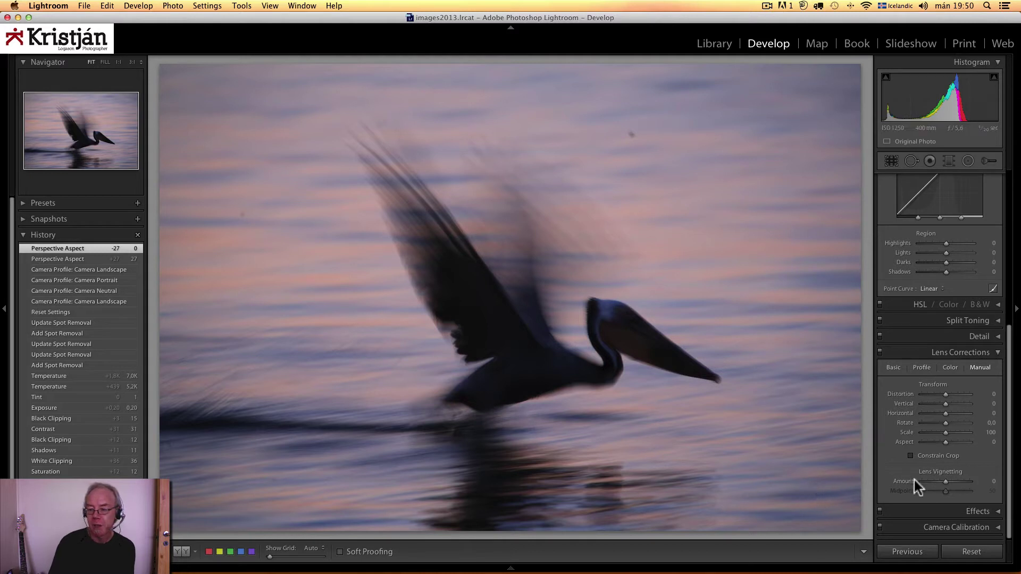
{"action": "left_click", "coordinate": [964, 551]}
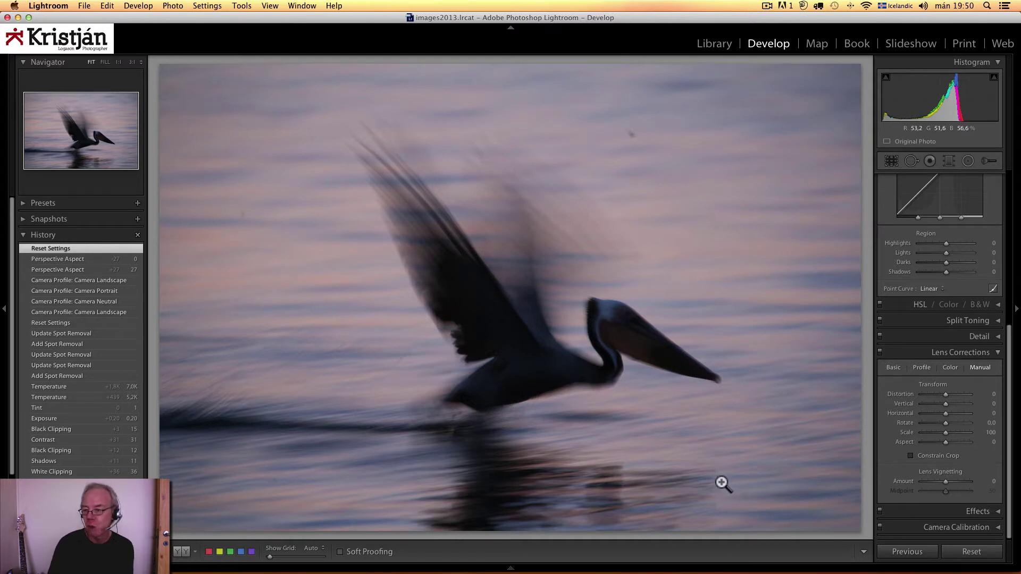
Set the pelican photo's camera calibration profile to Camera Landscape
{"action": "left_click", "coordinate": [994, 353]}
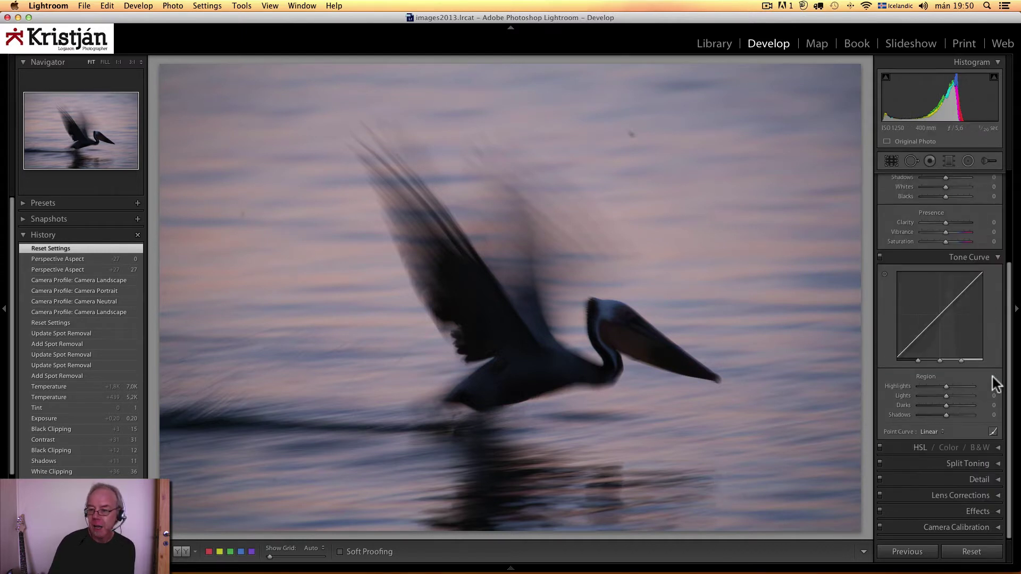
{"action": "left_click", "coordinate": [998, 527]}
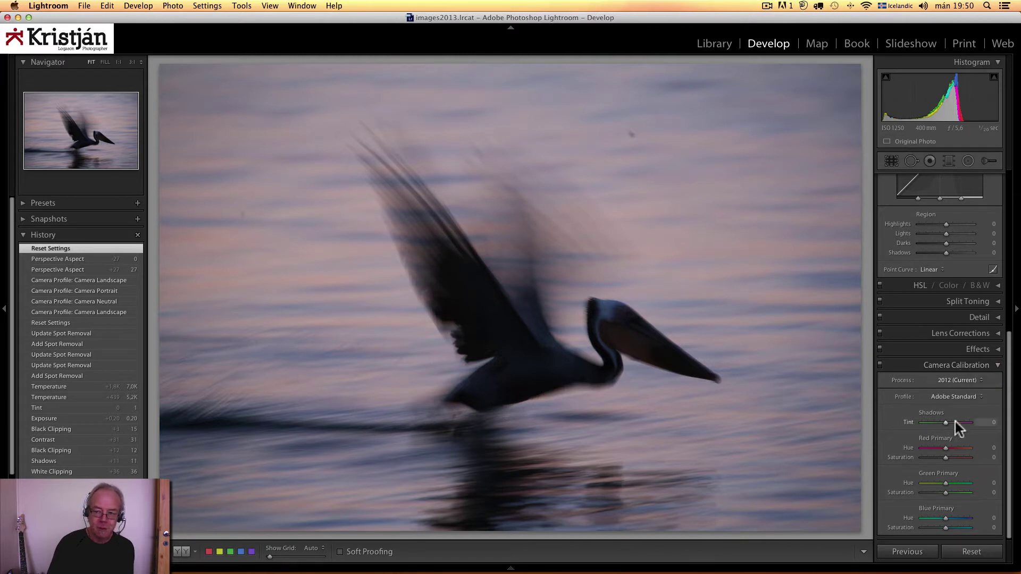
{"action": "left_click", "coordinate": [965, 398]}
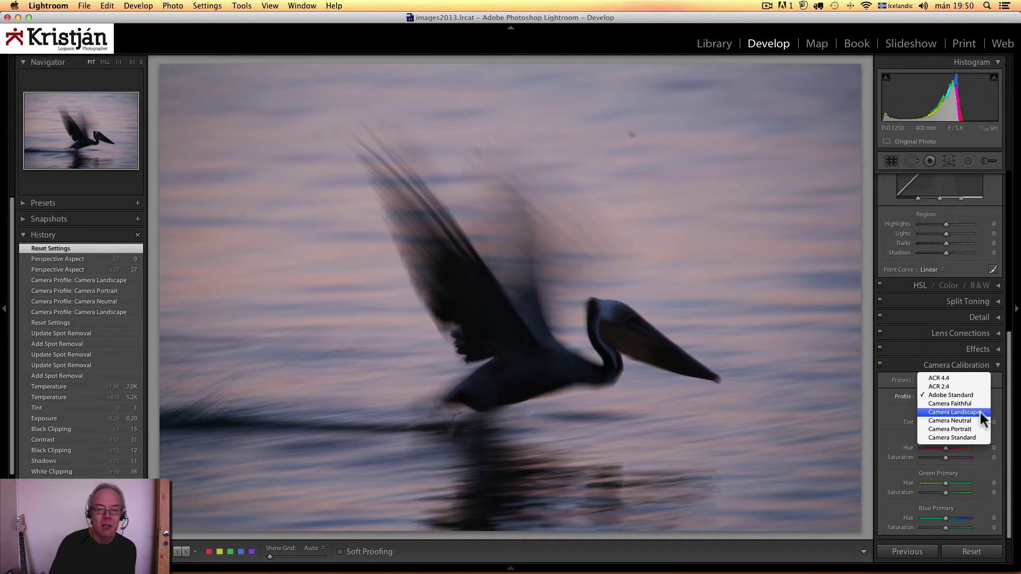
{"action": "left_click", "coordinate": [979, 410]}
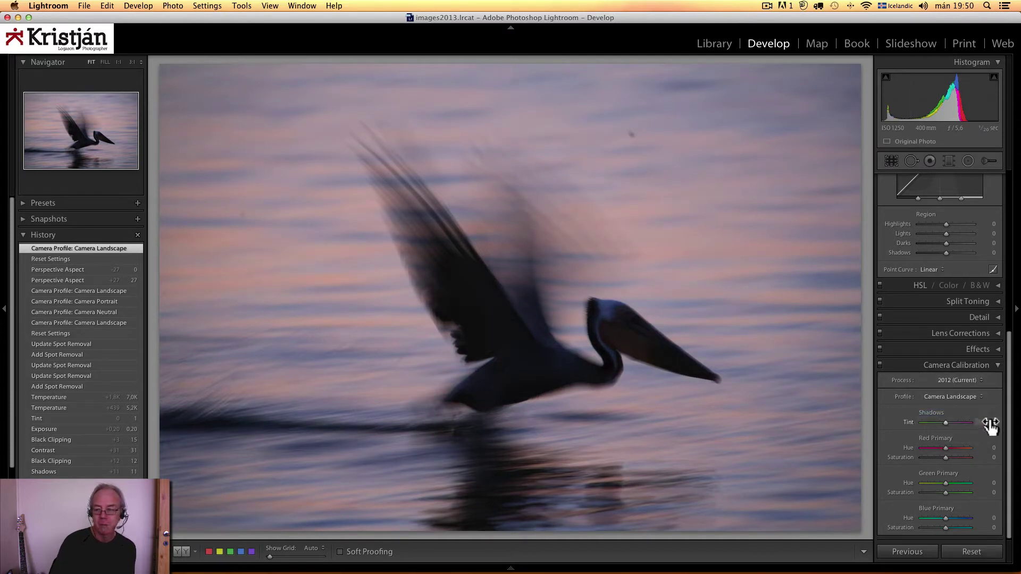
{"action": "left_click", "coordinate": [997, 367]}
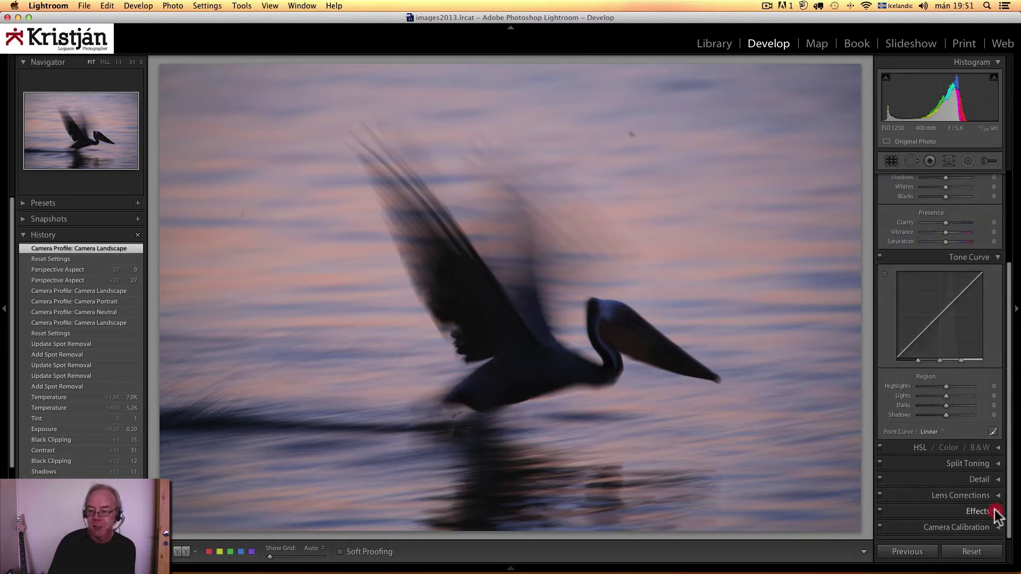
{"action": "left_click", "coordinate": [993, 512]}
{"action": "scroll", "coordinate": [1010, 441], "scroll_direction": "down", "scroll_amount": 1}
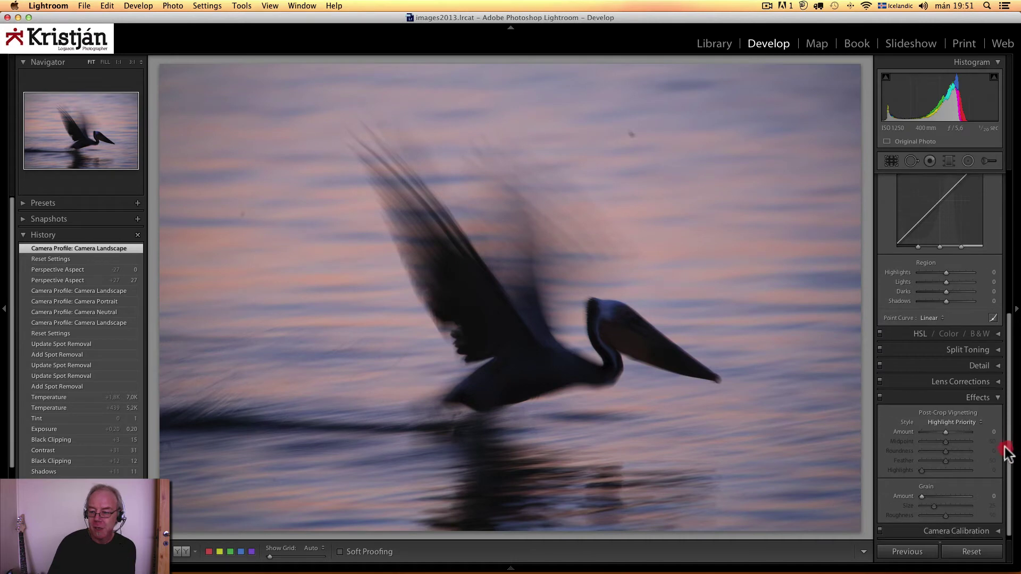
{"action": "left_click", "coordinate": [996, 394]}
Set the manual lens vignetting amount to +29 in the lens corrections to brighten the photo's corners
{"action": "left_click", "coordinate": [998, 496]}
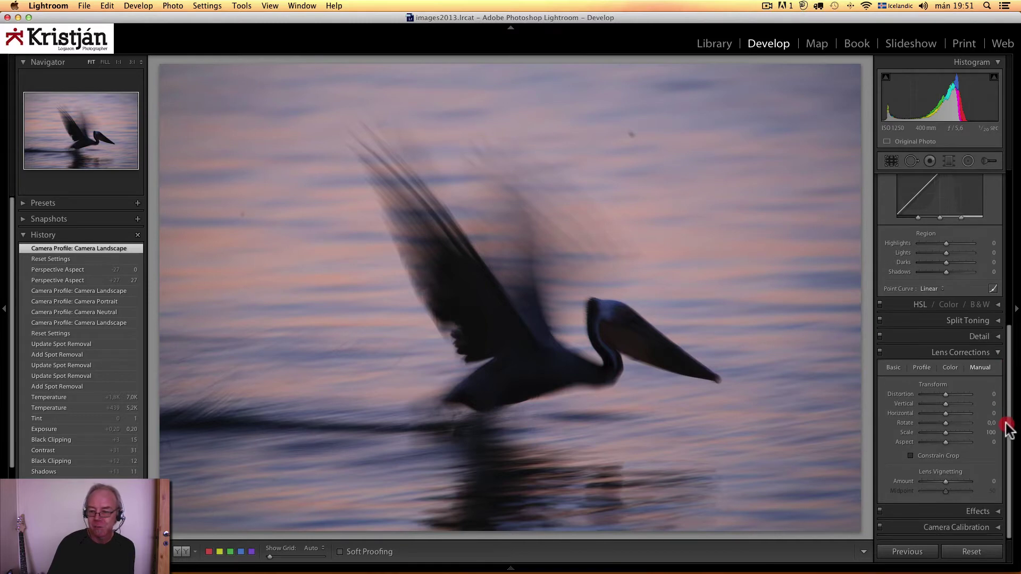
{"action": "left_click", "coordinate": [895, 368]}
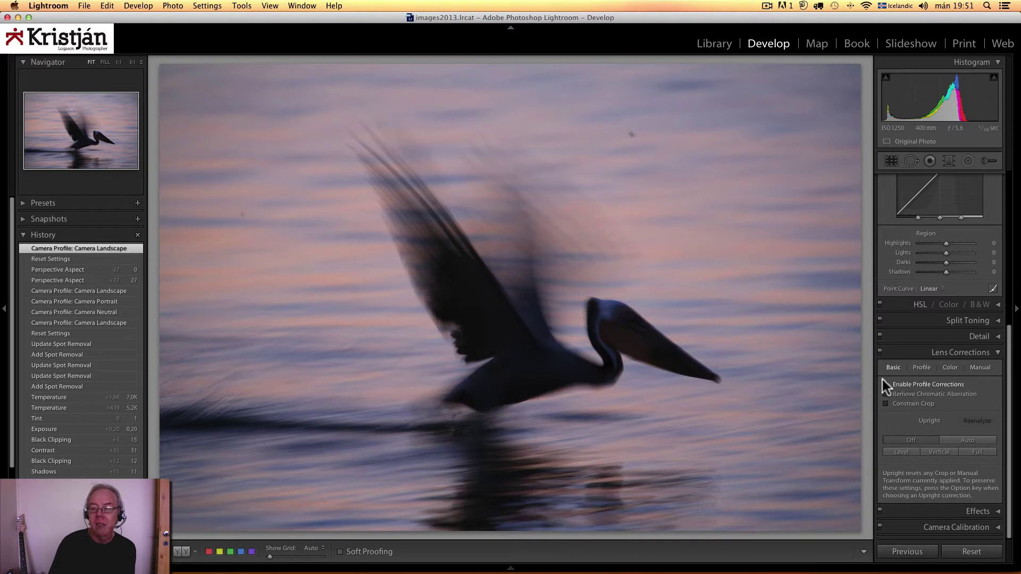
{"action": "left_click", "coordinate": [980, 367]}
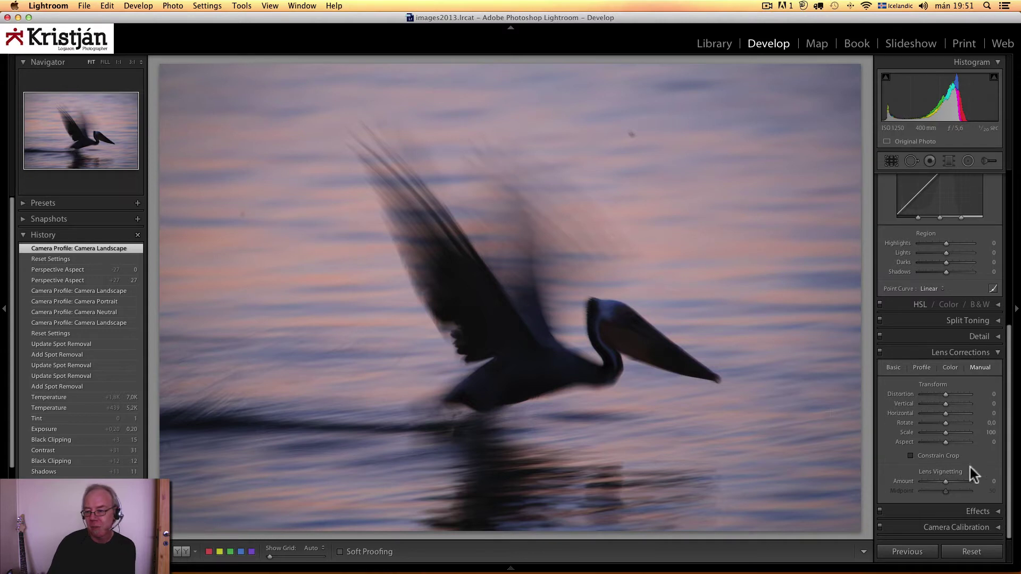
{"action": "left_click_drag", "start_coordinate": [945, 481], "coordinate": [949, 484]}
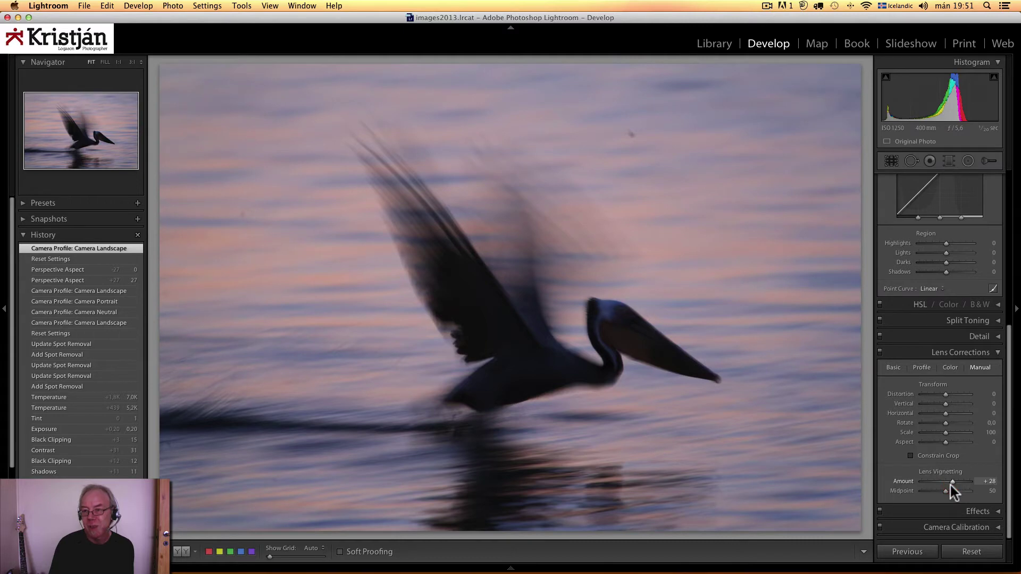
{"action": "left_click_drag", "start_coordinate": [949, 486], "coordinate": [950, 486]}
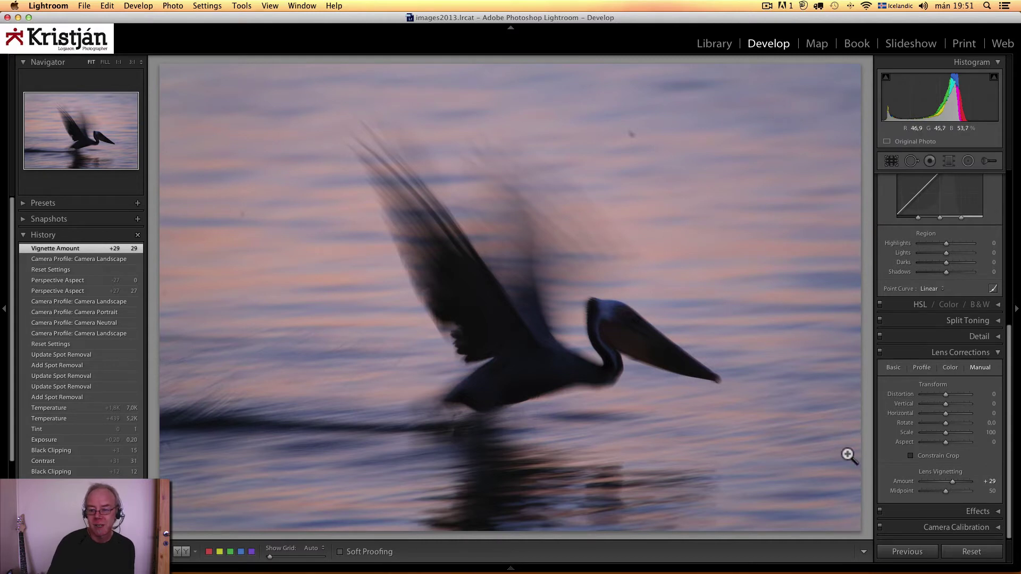
{"action": "left_click", "coordinate": [997, 353]}
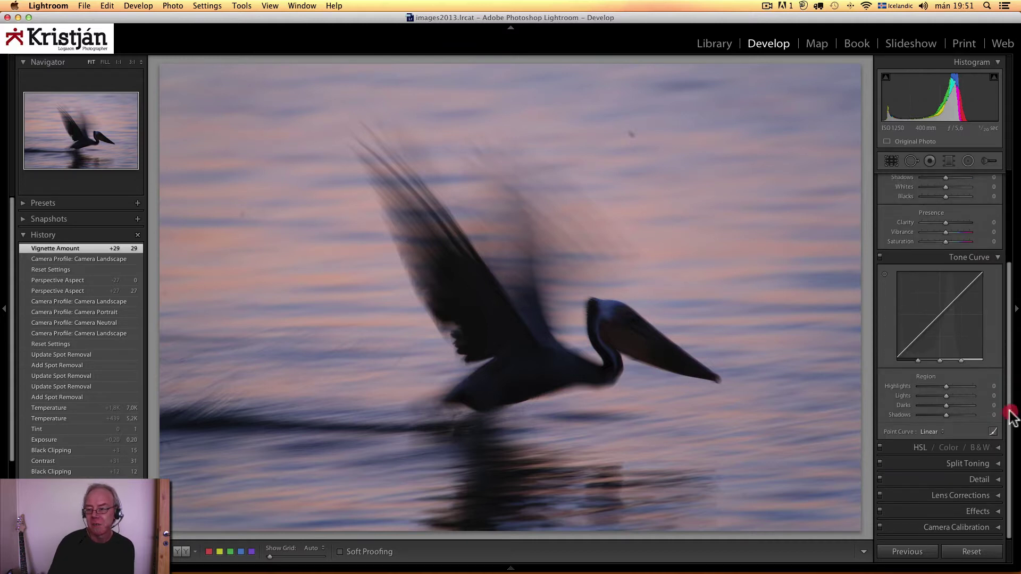
Set the sharpening amount to 10 and the luminance noise reduction to 9
{"action": "left_click", "coordinate": [994, 479]}
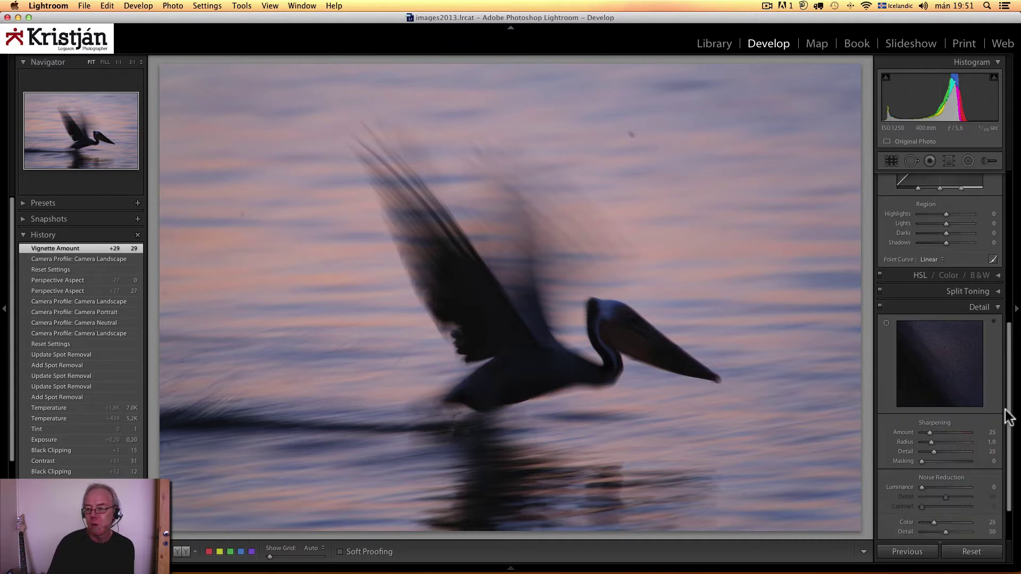
{"action": "left_click_drag", "start_coordinate": [1010, 343], "coordinate": [984, 404]}
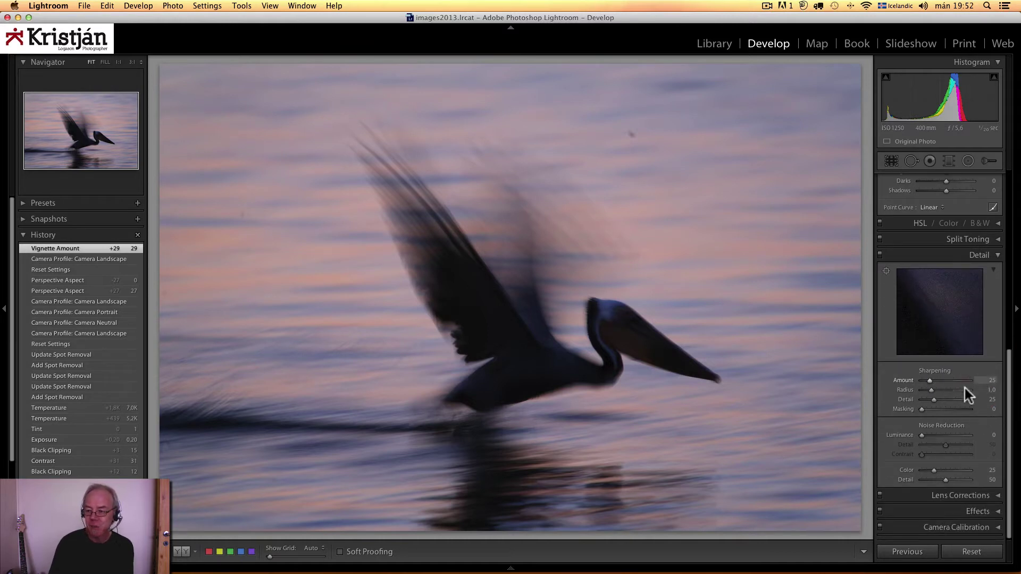
{"action": "left_click_drag", "start_coordinate": [964, 382], "coordinate": [923, 382]}
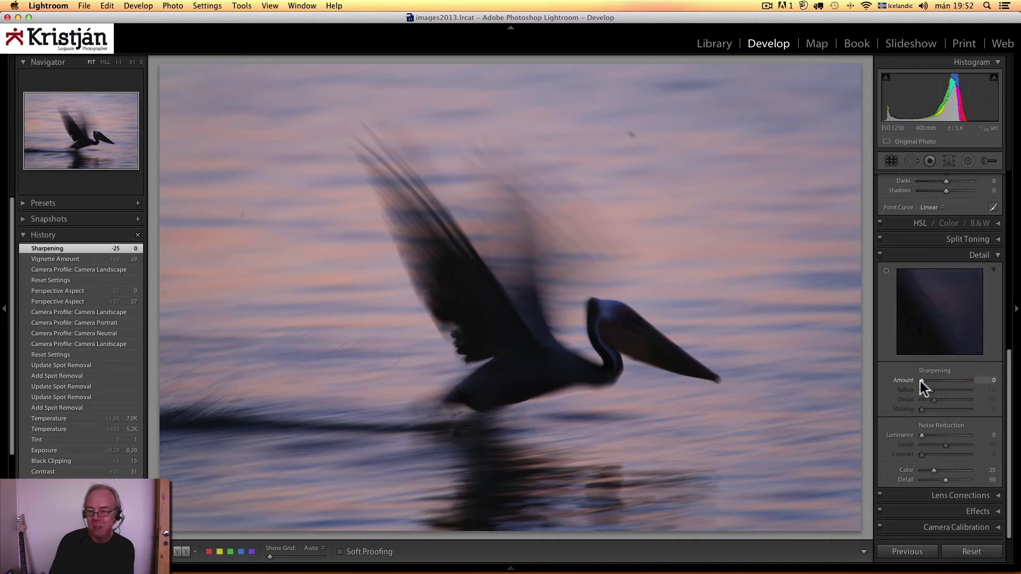
{"action": "left_click_drag", "start_coordinate": [920, 381], "coordinate": [921, 381]}
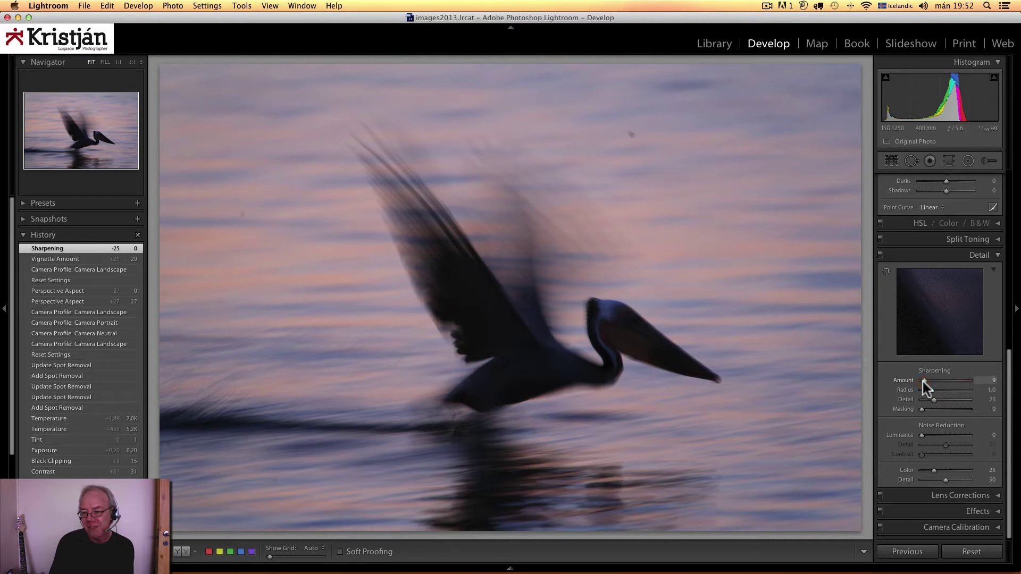
{"action": "left_click", "coordinate": [923, 382]}
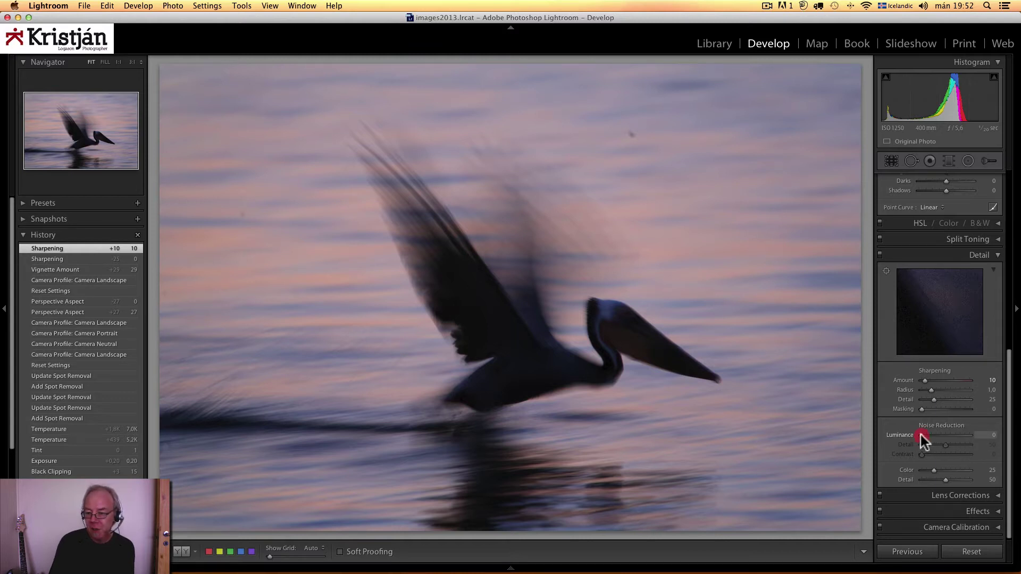
{"action": "left_click_drag", "start_coordinate": [920, 435], "coordinate": [925, 436]}
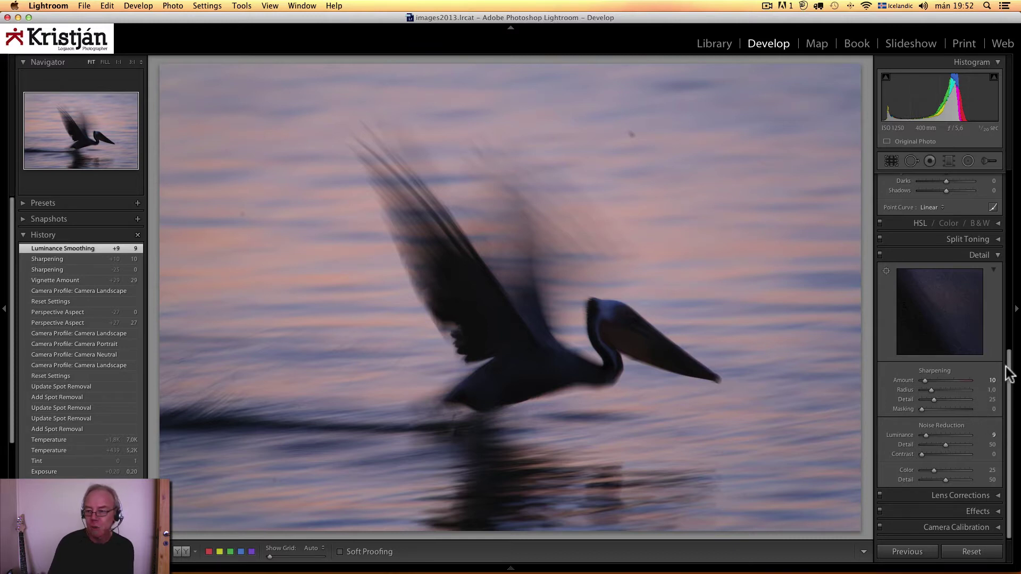
{"action": "left_click", "coordinate": [998, 255]}
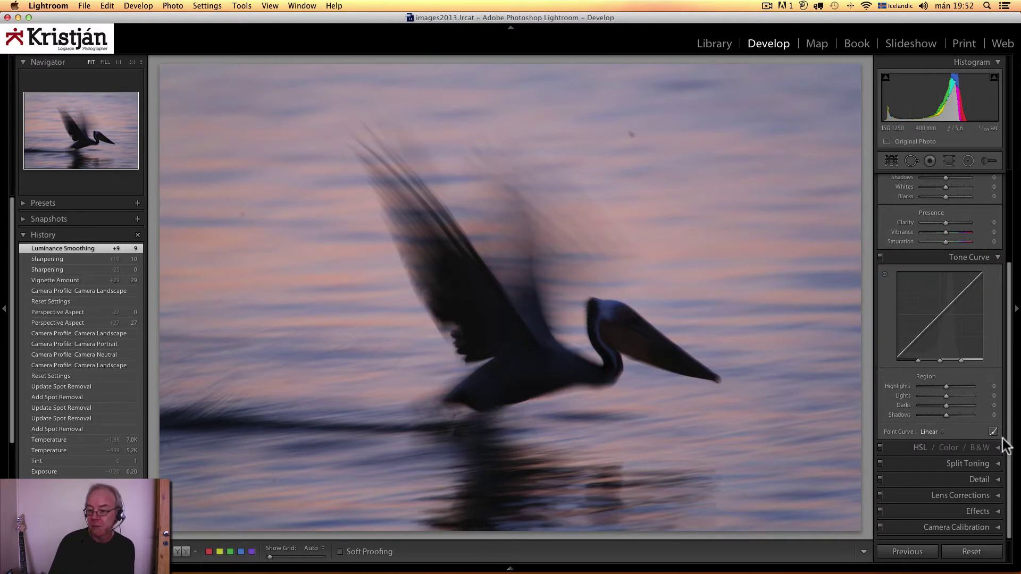
Look through the split toning controls and the HSL hue, saturation and luminance controls
{"action": "left_click", "coordinate": [999, 467]}
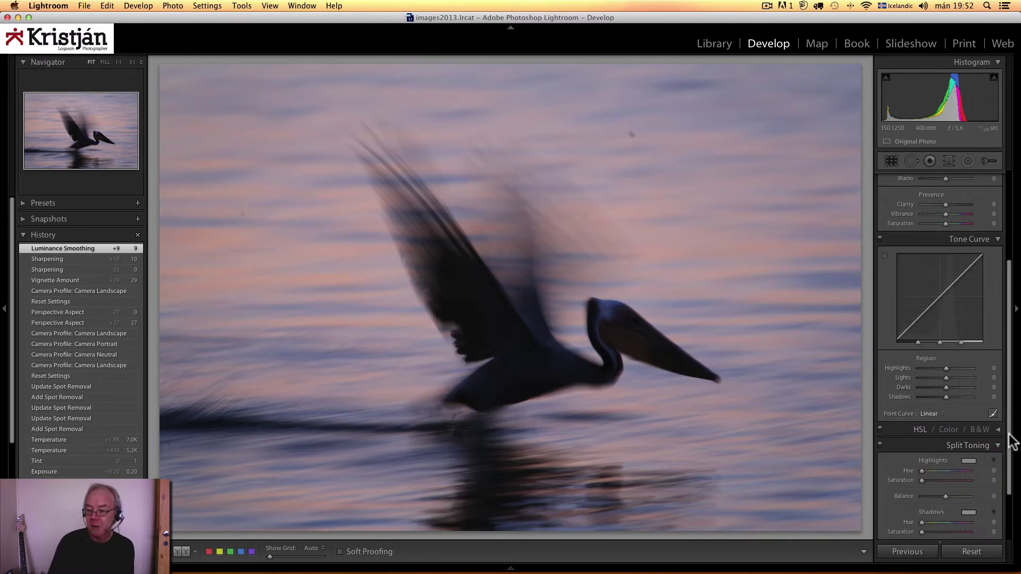
{"action": "scroll", "coordinate": [1001, 451], "scroll_direction": "down", "scroll_amount": 3}
{"action": "left_click", "coordinate": [996, 409]}
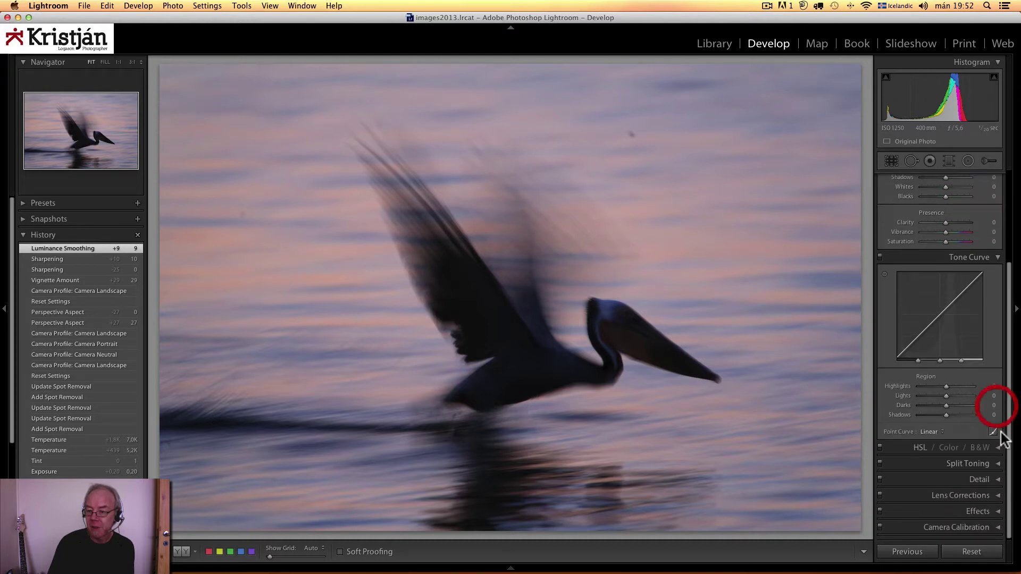
{"action": "left_click", "coordinate": [997, 423]}
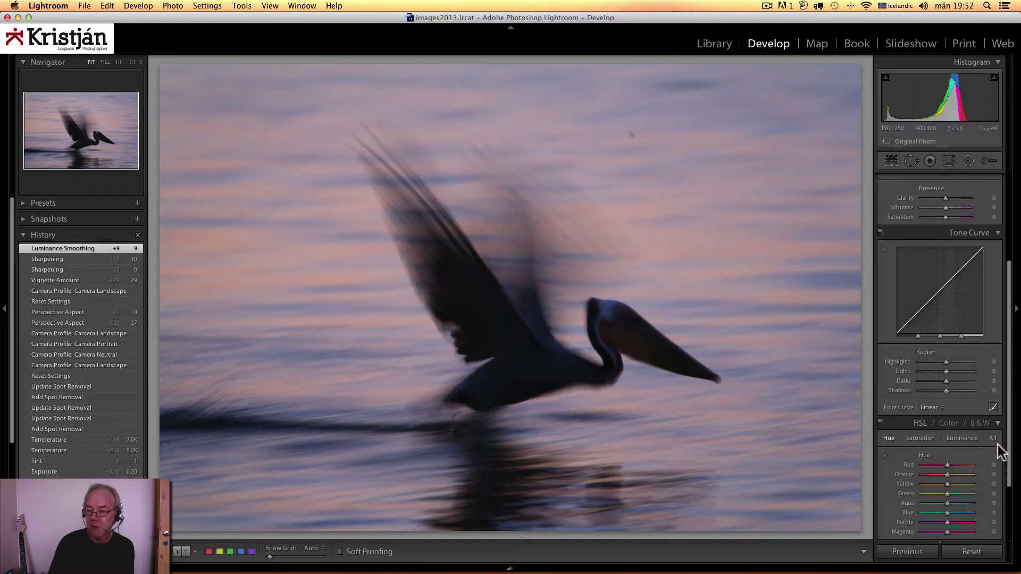
{"action": "left_click", "coordinate": [920, 439]}
{"action": "left_click", "coordinate": [957, 438]}
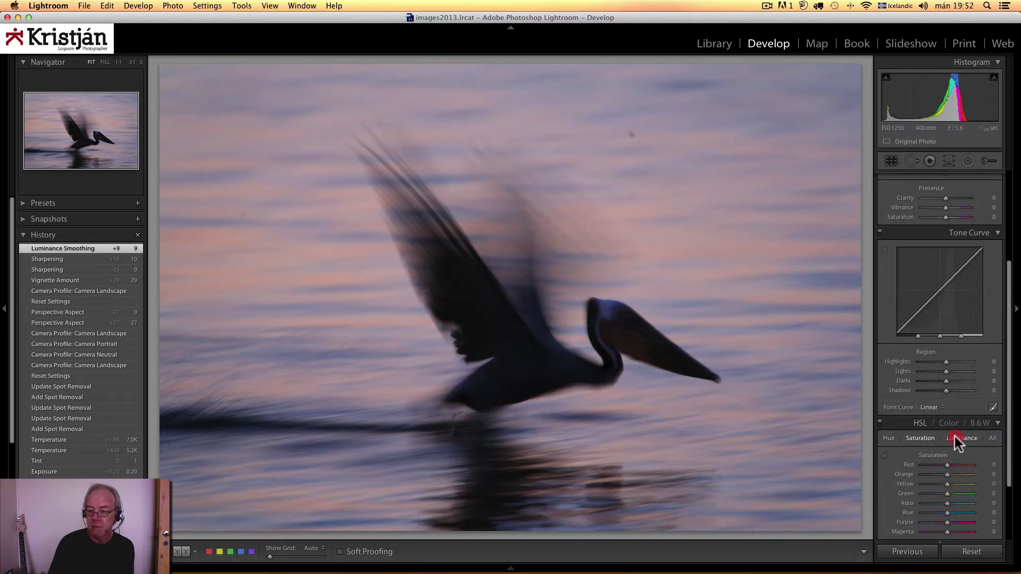
{"action": "left_click", "coordinate": [997, 424]}
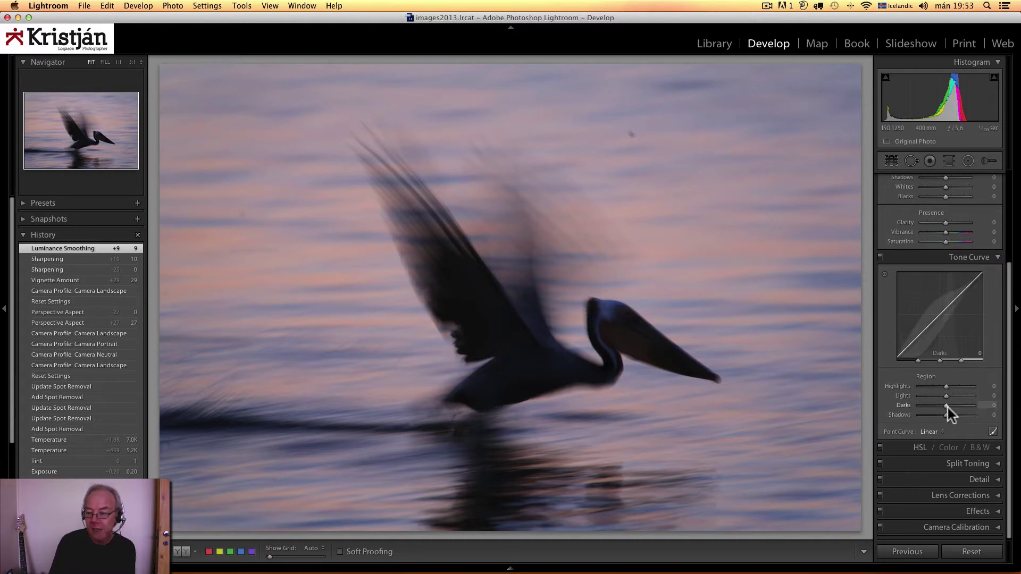
Set the tone curve's Darks to -24 and Lights to +51
{"action": "left_click_drag", "start_coordinate": [945, 406], "coordinate": [936, 407]}
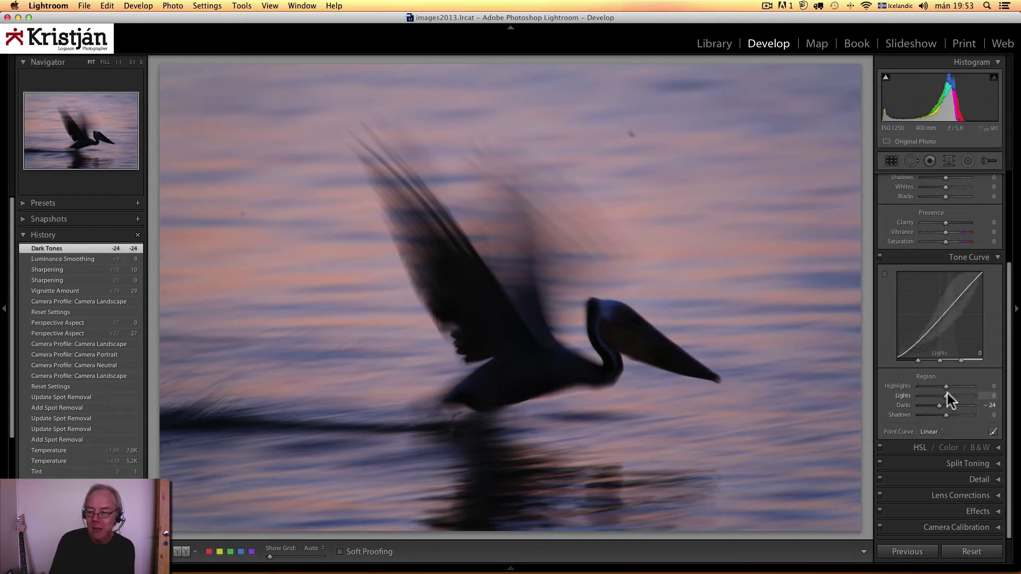
{"action": "left_click_drag", "start_coordinate": [945, 396], "coordinate": [959, 398]}
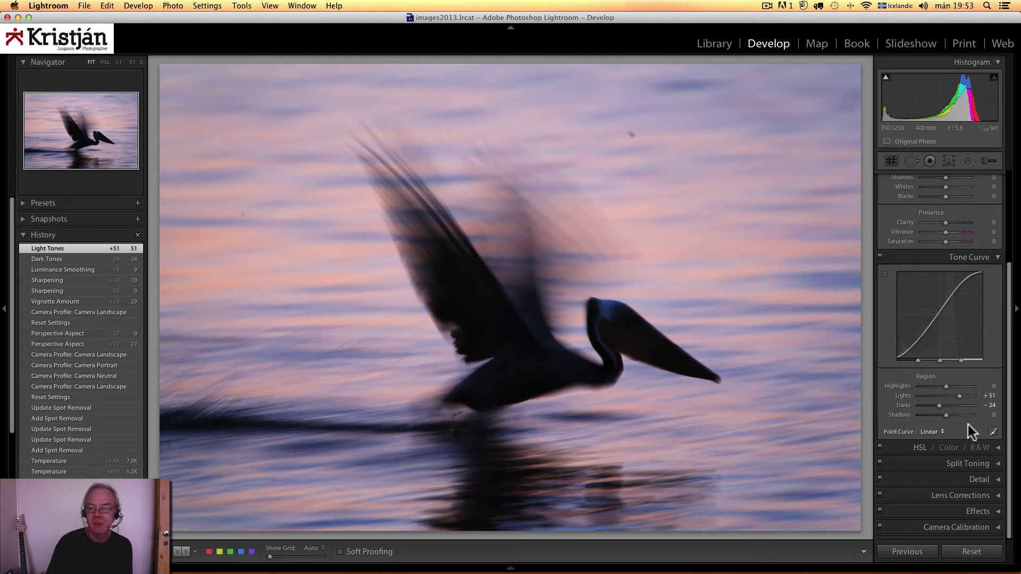
Set the pelican photo's saturation to +12 and vibrance to +31 in the basic adjustments
{"action": "left_click_drag", "start_coordinate": [1009, 307], "coordinate": [1010, 207]}
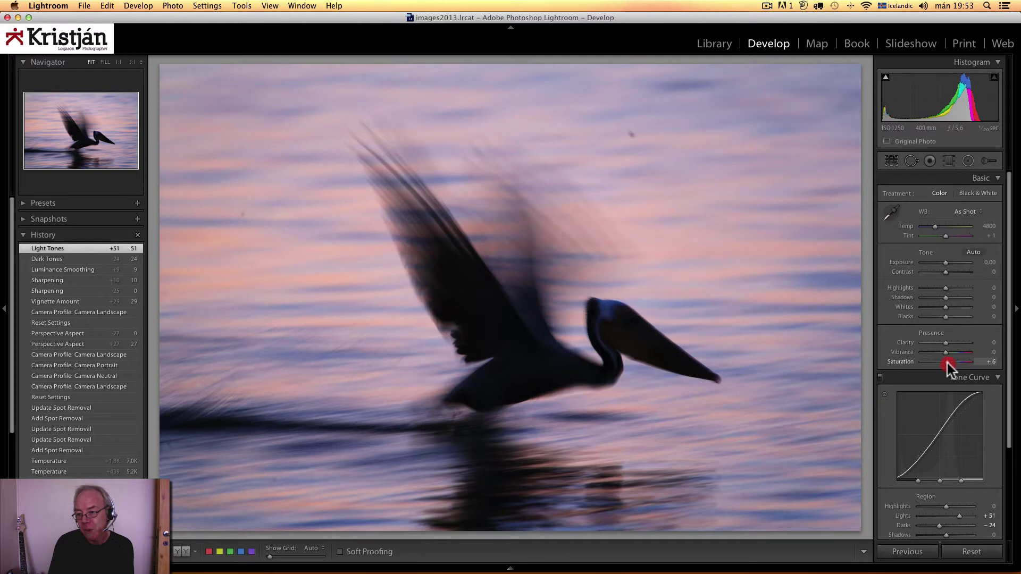
{"action": "left_click_drag", "start_coordinate": [946, 363], "coordinate": [948, 363]}
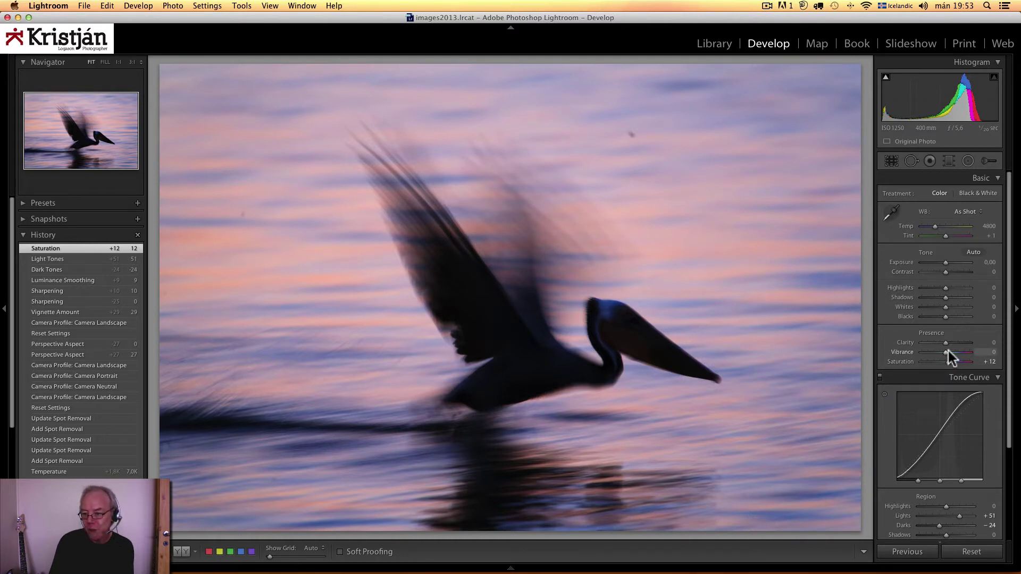
{"action": "left_click_drag", "start_coordinate": [943, 353], "coordinate": [949, 353]}
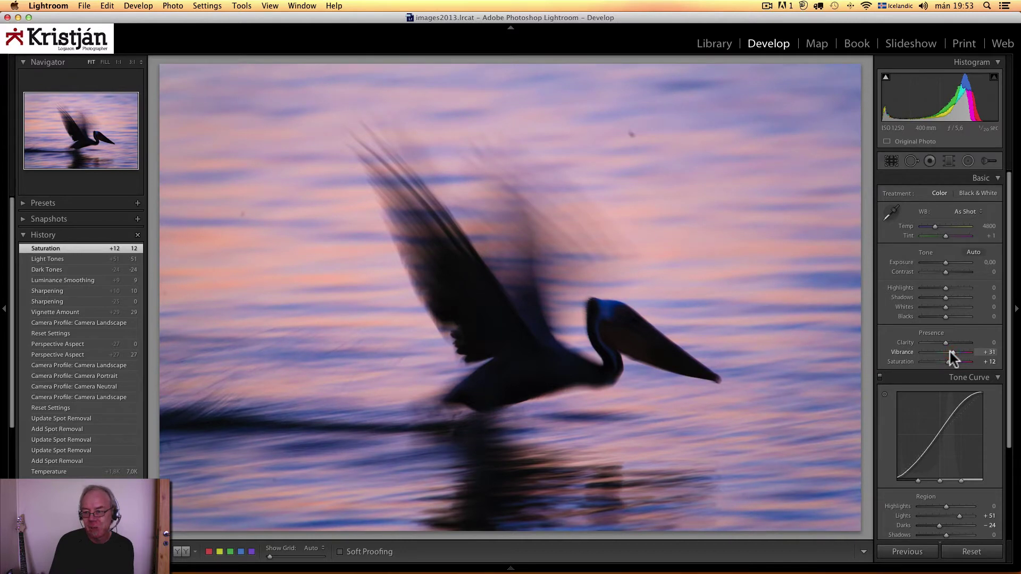
{"action": "left_click_drag", "start_coordinate": [949, 352], "coordinate": [947, 350]}
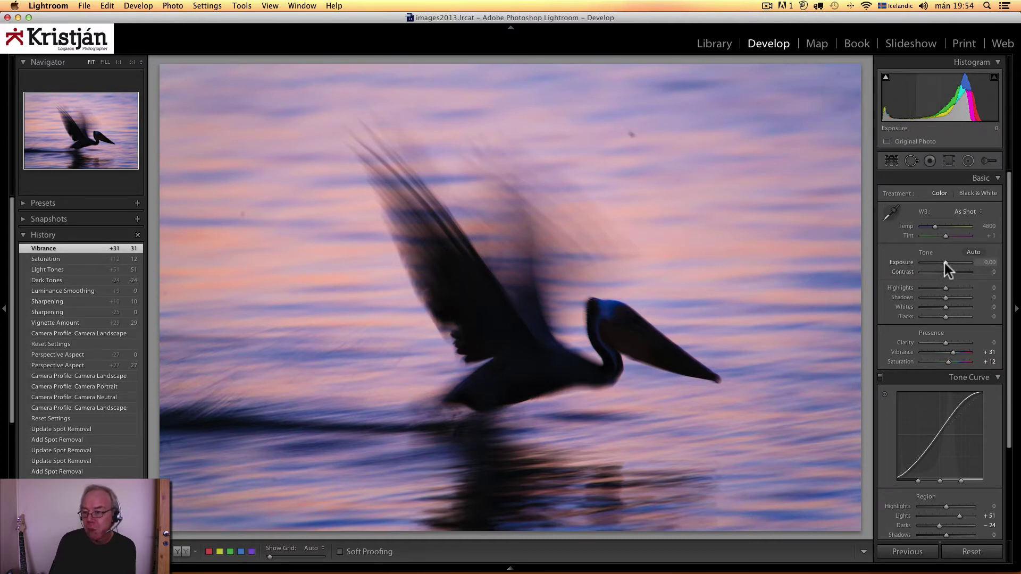
Raise the photo's exposure to +0.20 and set its contrast to +31
{"action": "left_click_drag", "start_coordinate": [944, 264], "coordinate": [945, 263]}
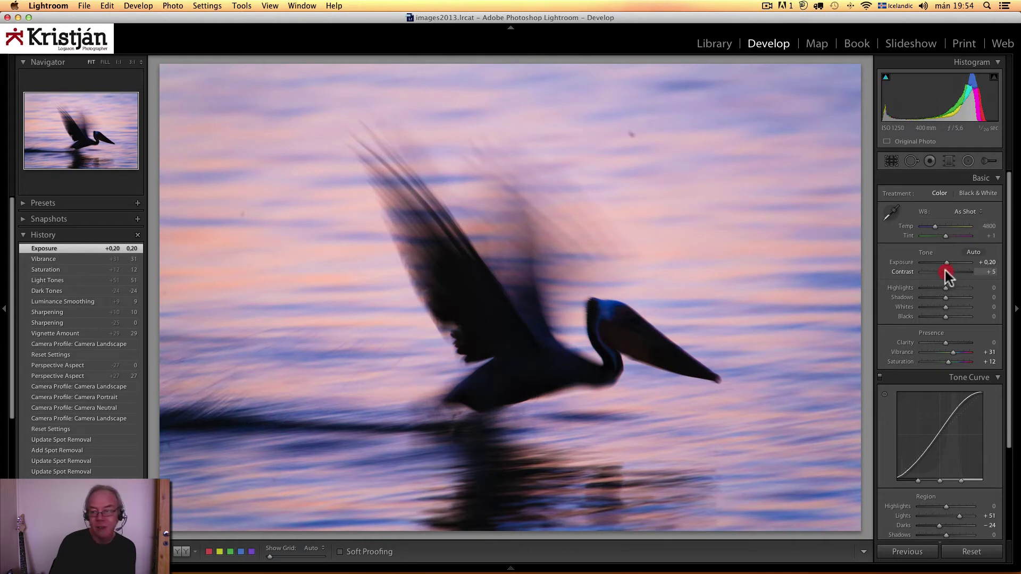
{"action": "left_click_drag", "start_coordinate": [945, 271], "coordinate": [946, 272]}
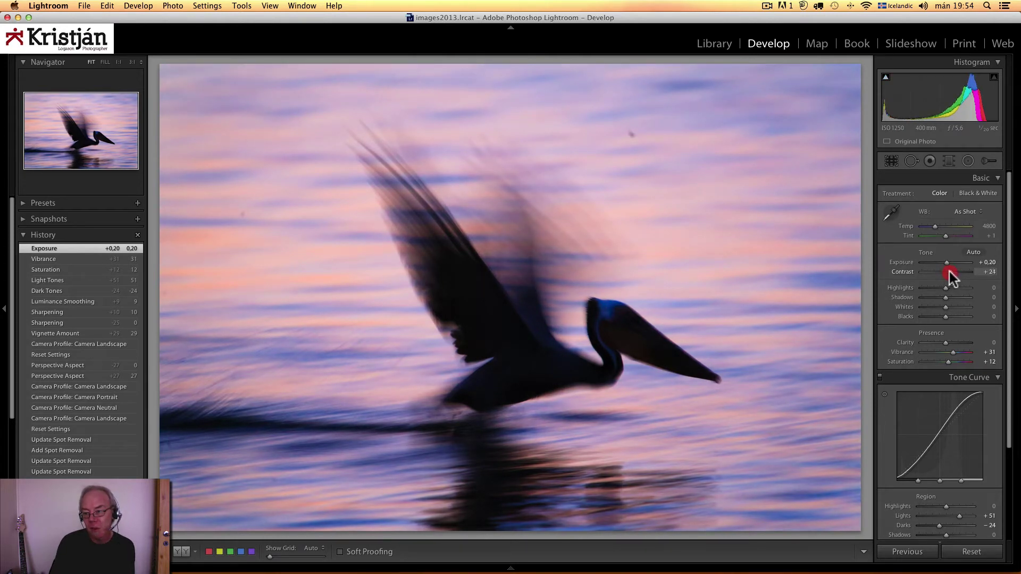
{"action": "left_click_drag", "start_coordinate": [949, 273], "coordinate": [950, 272]}
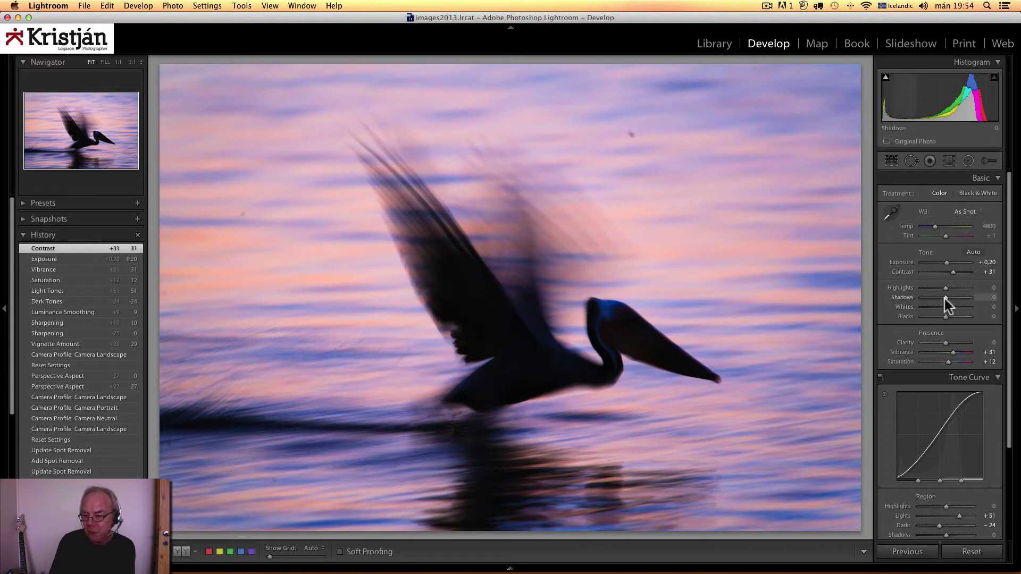
Set the photo's shadows to +11 and its whites to +36
{"action": "left_click_drag", "start_coordinate": [945, 298], "coordinate": [947, 300]}
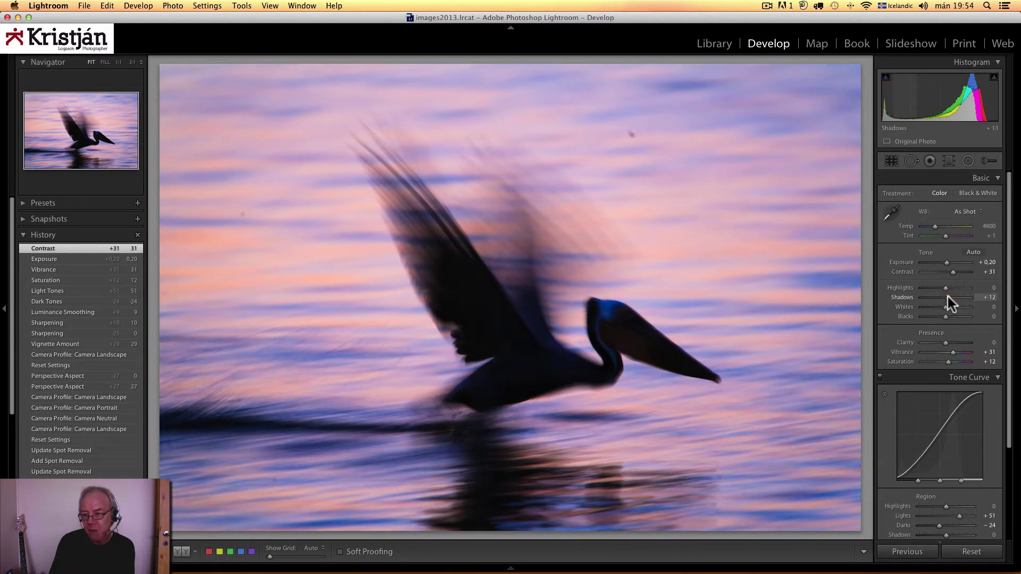
{"action": "left_click_drag", "start_coordinate": [947, 296], "coordinate": [943, 297]}
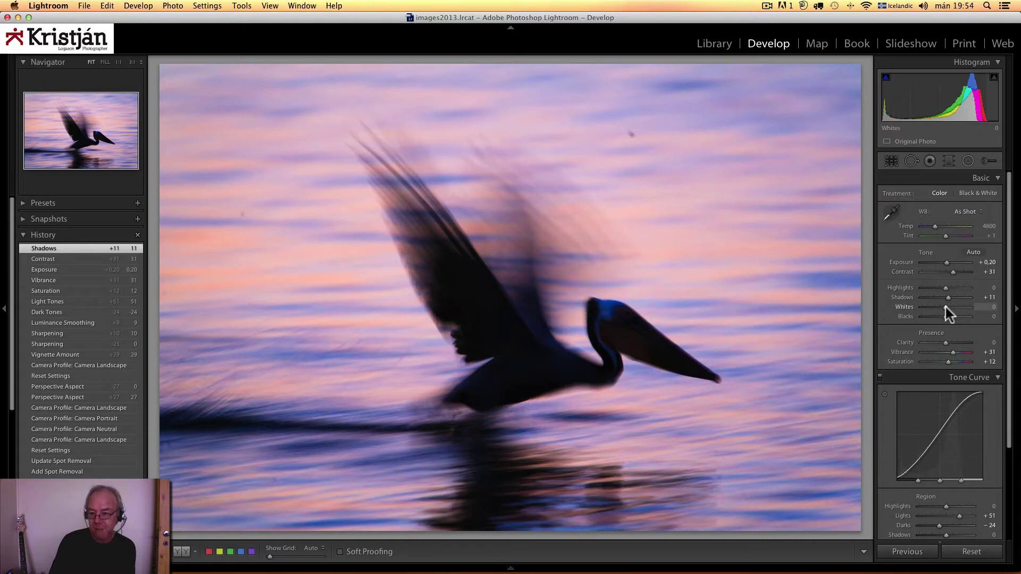
{"action": "left_click_drag", "start_coordinate": [945, 308], "coordinate": [953, 306]}
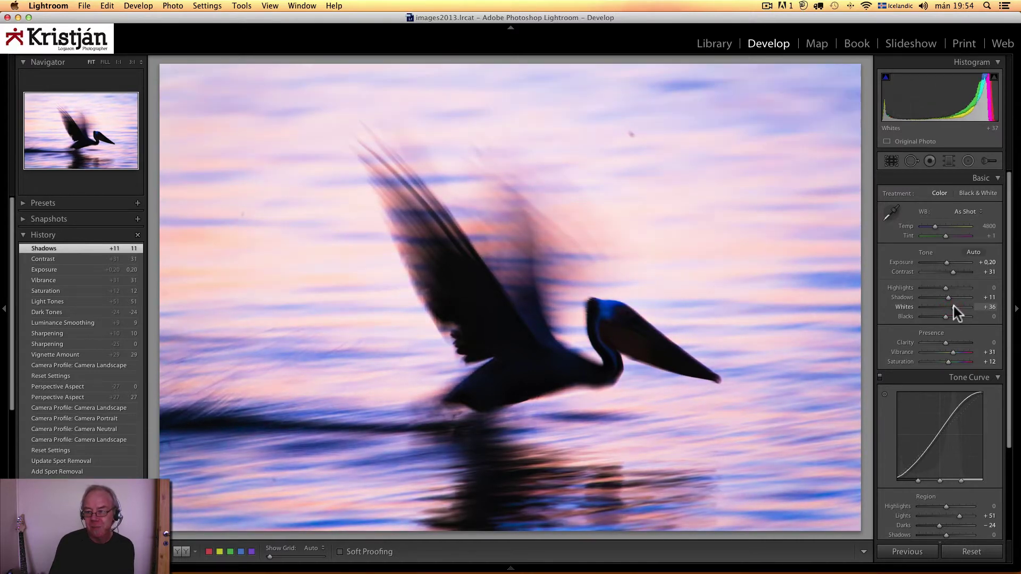
{"action": "left_click", "coordinate": [954, 307]}
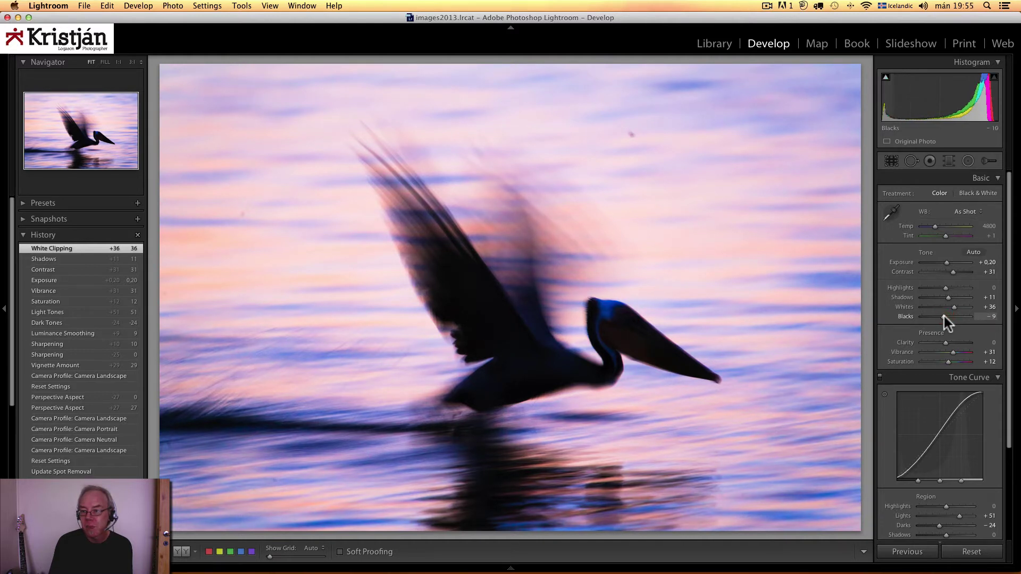
Set the photo's clarity to +11 and adjust its blacks to +11
{"action": "left_click_drag", "start_coordinate": [946, 316], "coordinate": [946, 315]}
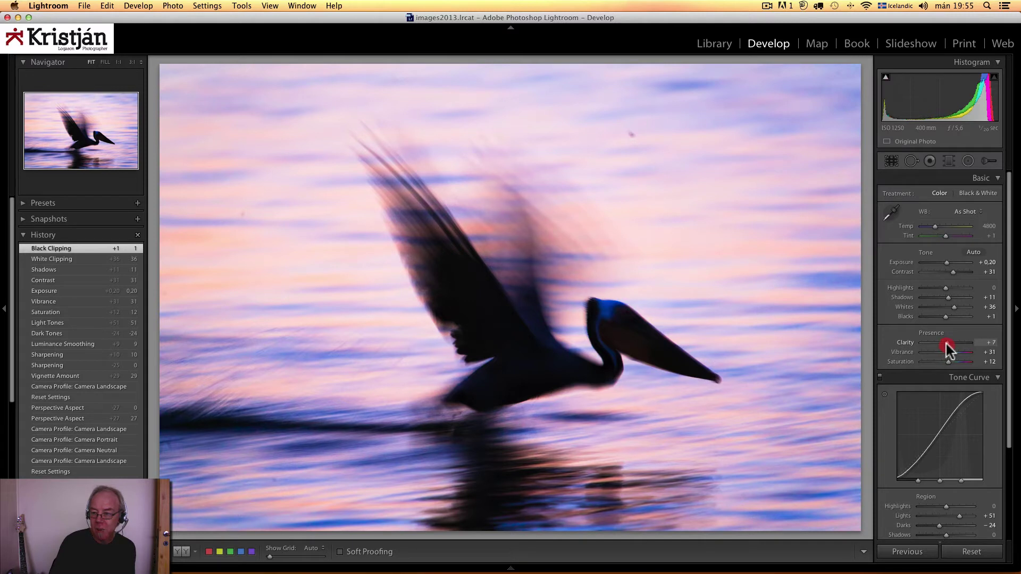
{"action": "left_click_drag", "start_coordinate": [947, 343], "coordinate": [947, 345]}
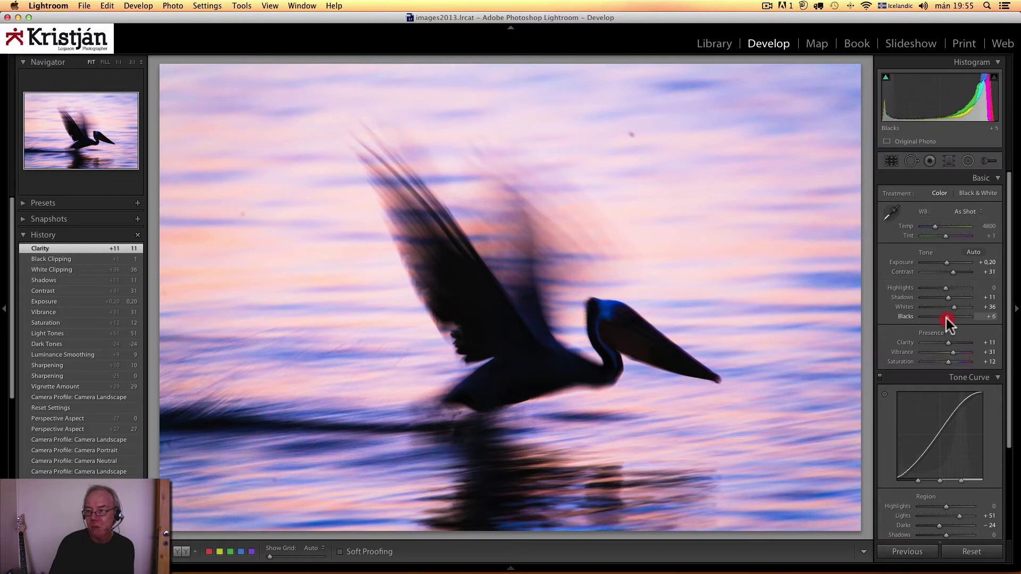
{"action": "left_click_drag", "start_coordinate": [946, 318], "coordinate": [947, 319]}
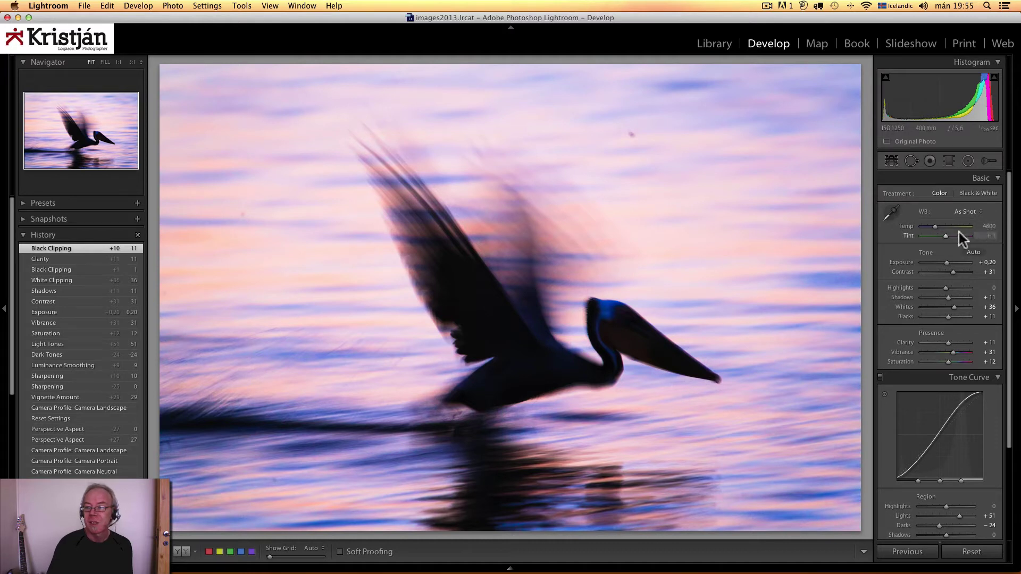
Set the white balance temperature to 7000 to give the photo a warm orange tone
{"action": "left_click", "coordinate": [986, 227]}
{"action": "type", "text": "7"}
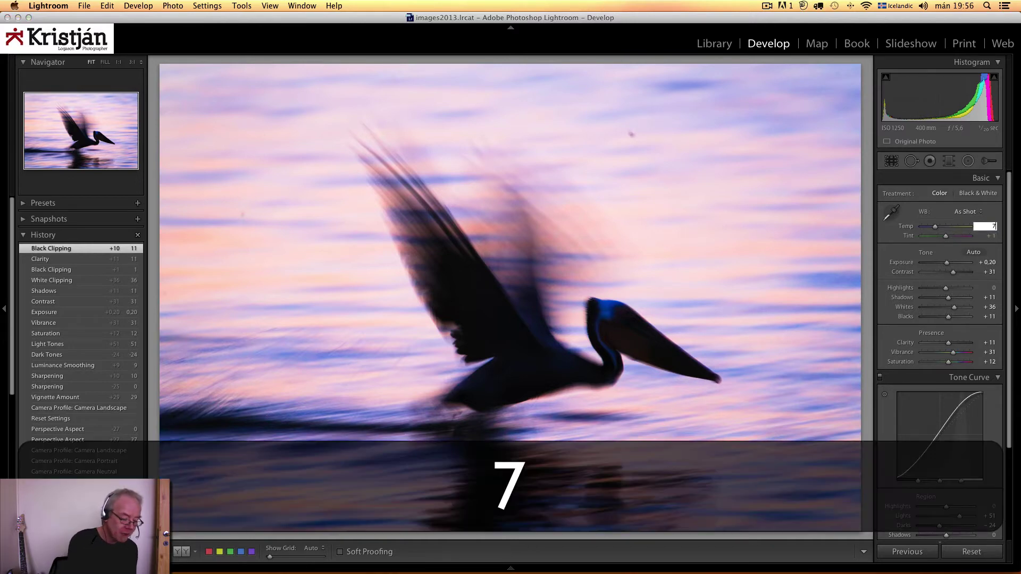
{"action": "type", "text": "00"}
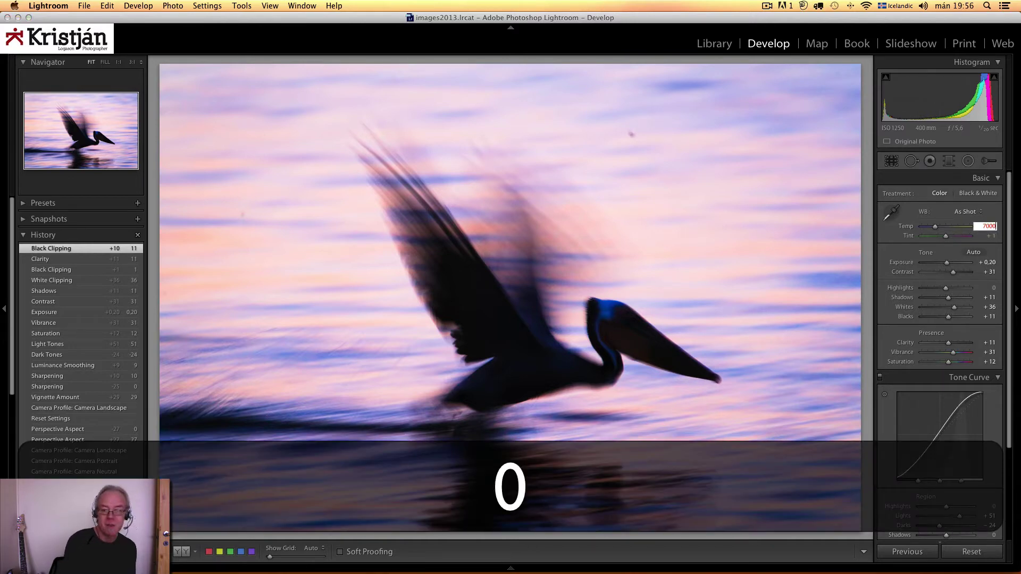
{"action": "type", "text": "0"}
{"action": "key", "text": "Return"}
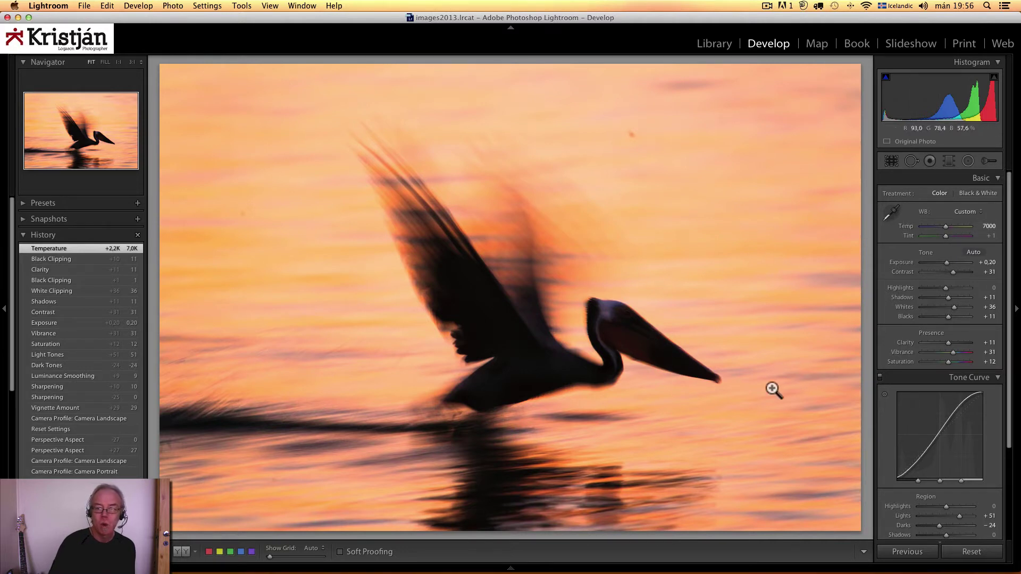
Switch to the Library module and show the filmstrip with the developed photo mex00553.dng selected
{"action": "left_click", "coordinate": [714, 43]}
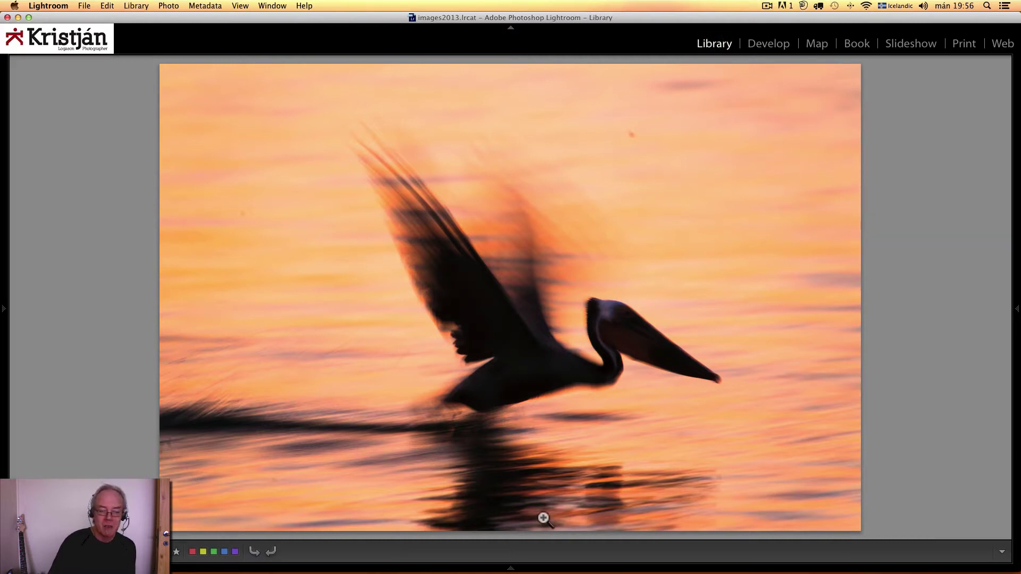
{"action": "left_click", "coordinate": [509, 568]}
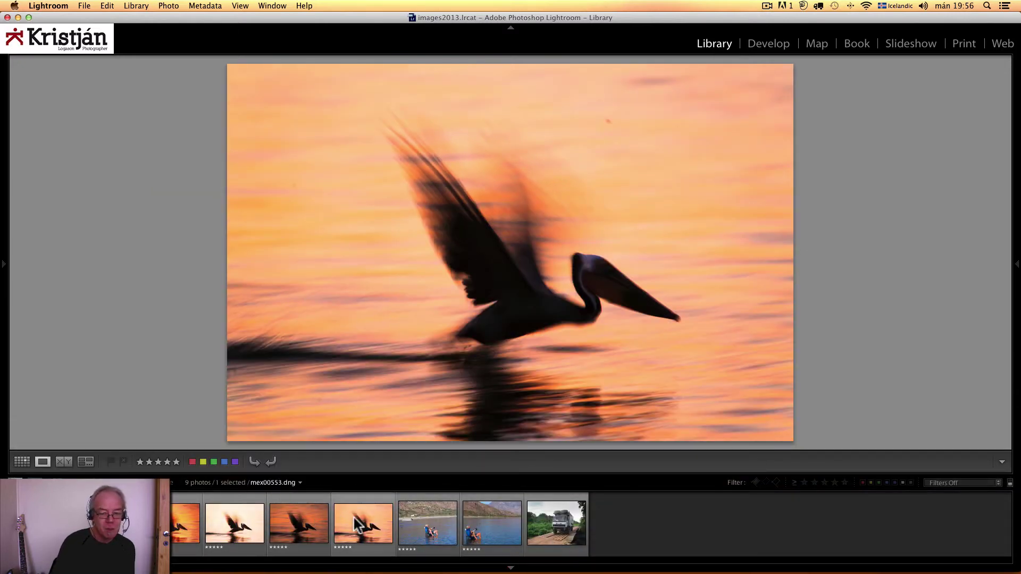
{"action": "left_click", "coordinate": [362, 532]}
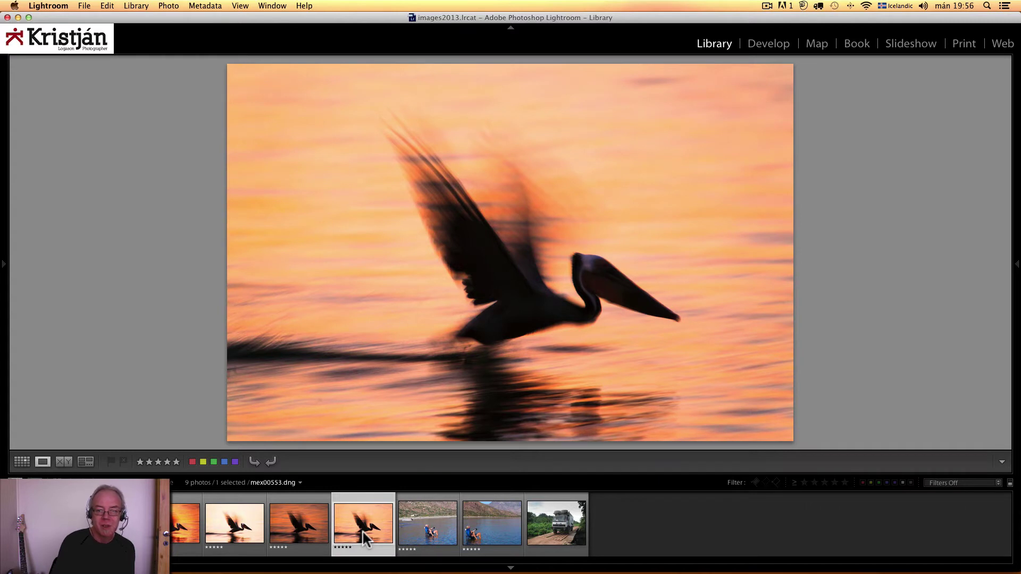
Leaf back through the neighbouring pelican versions to the tonemapped one and return to mex00553.dng for comparison
{"action": "key", "text": "Left"}
{"action": "key", "text": "Left"}
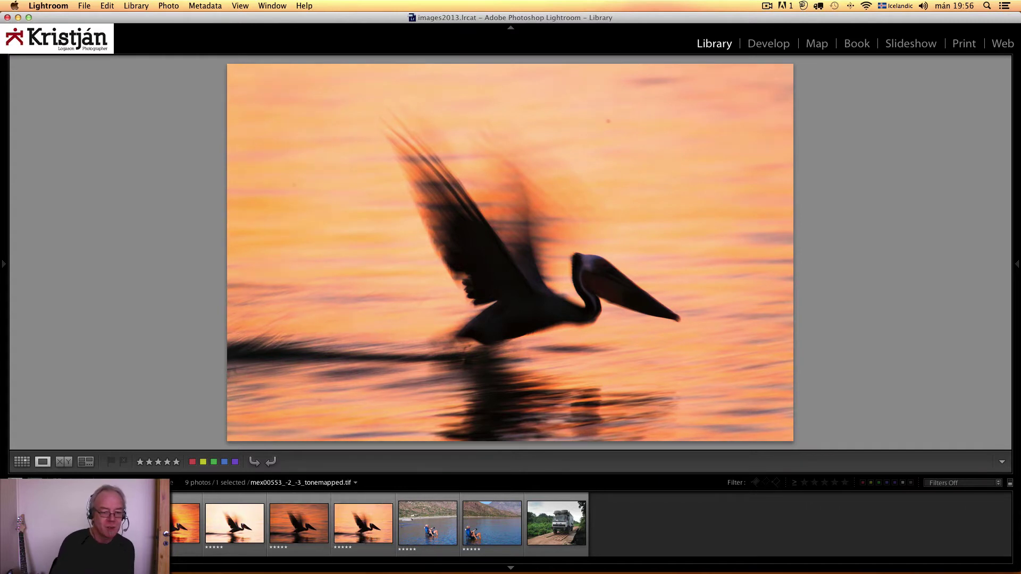
{"action": "key", "text": "Right"}
{"action": "key", "text": "Right"}
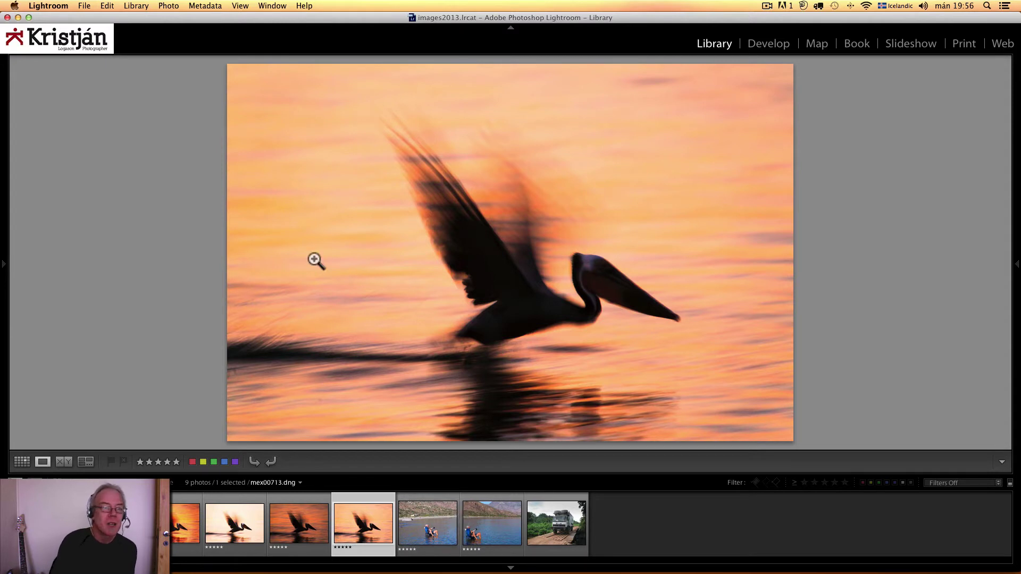
{"action": "left_click", "coordinate": [136, 6]}
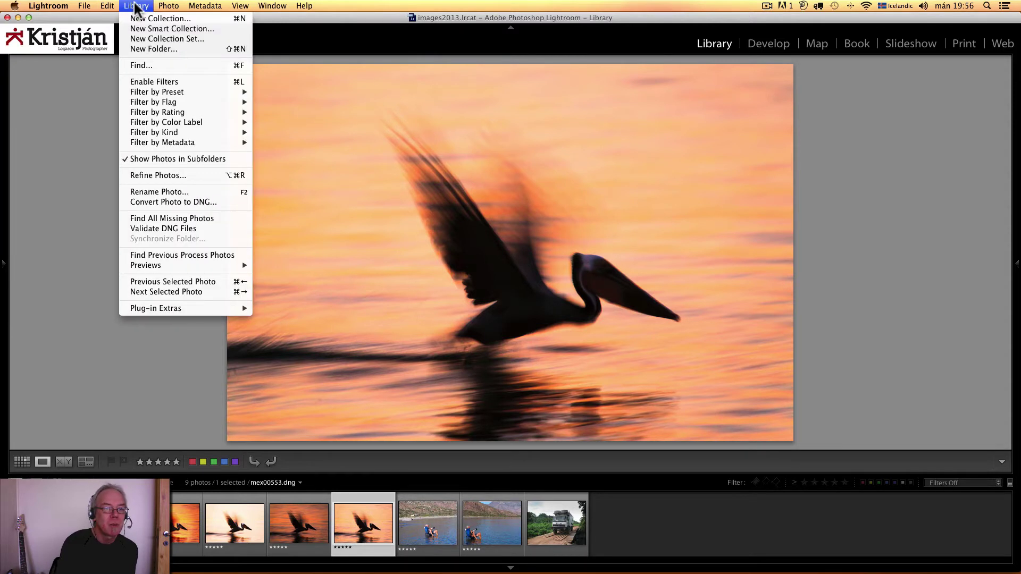
{"action": "mouse_move", "coordinate": [168, 5]}
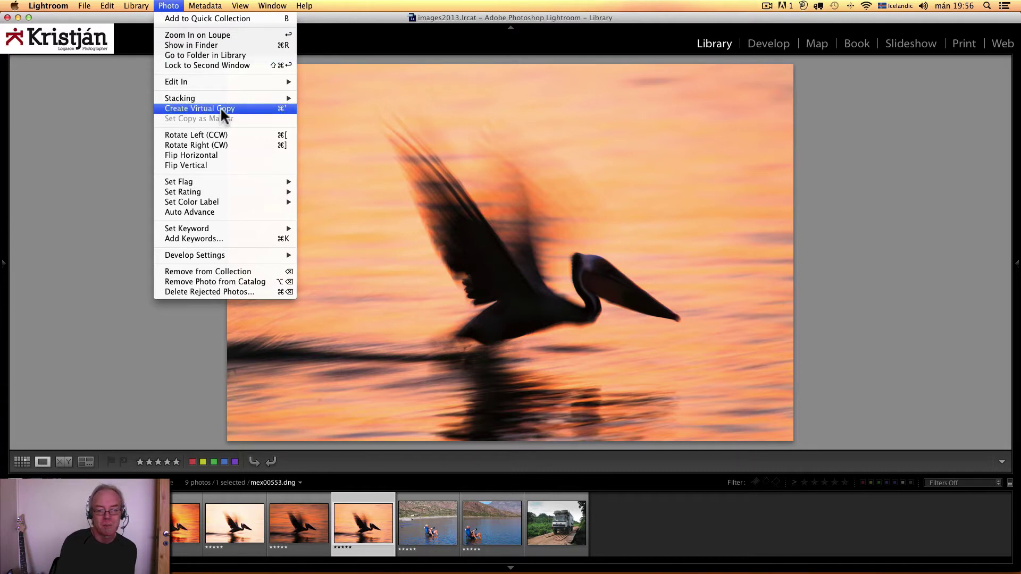
{"action": "left_click", "coordinate": [406, 59]}
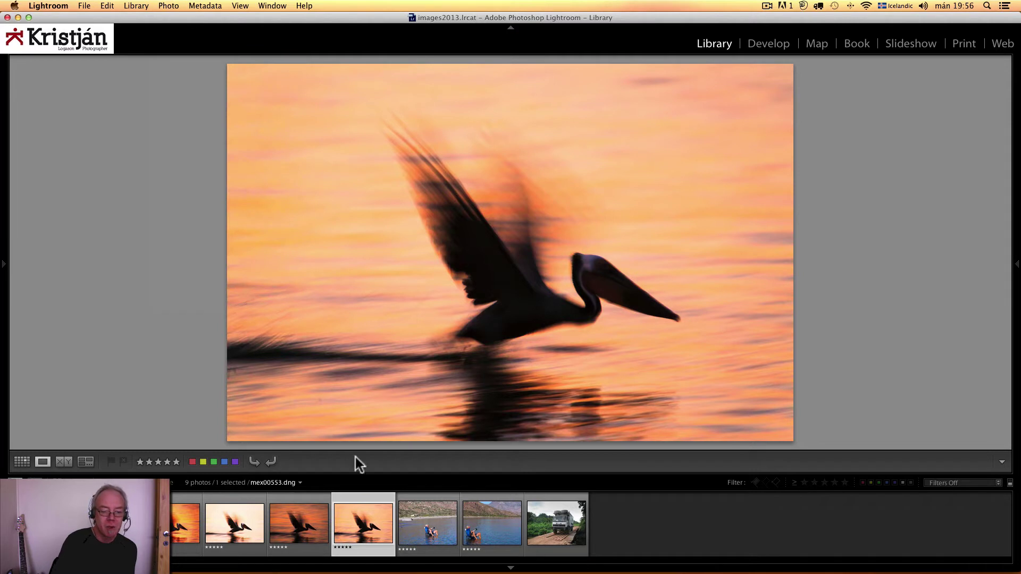
View the darker orange version mex00553-3.dng and compare it with the bright version mex00553-2.dng
{"action": "left_click", "coordinate": [295, 528]}
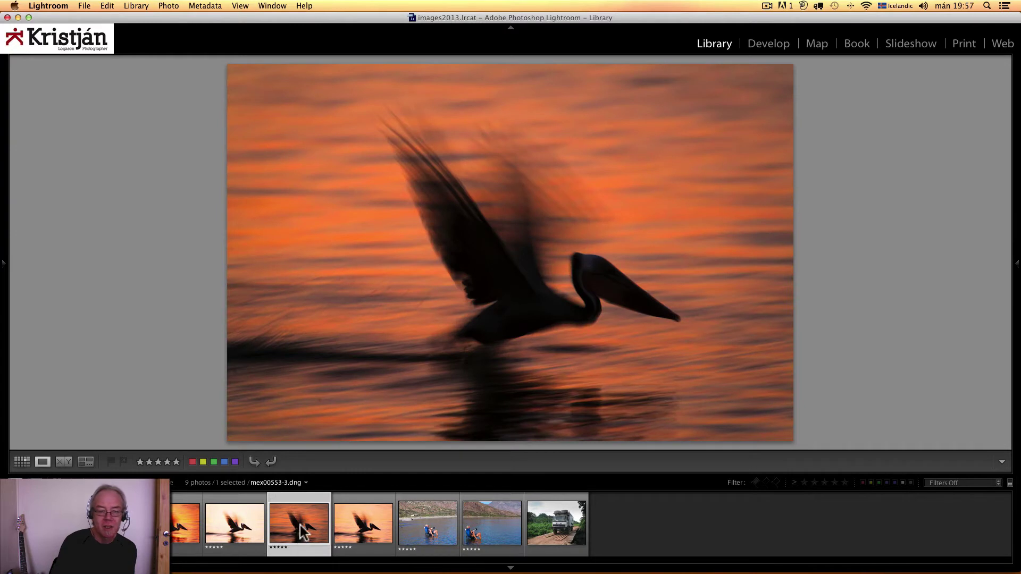
{"action": "left_click", "coordinate": [237, 520]}
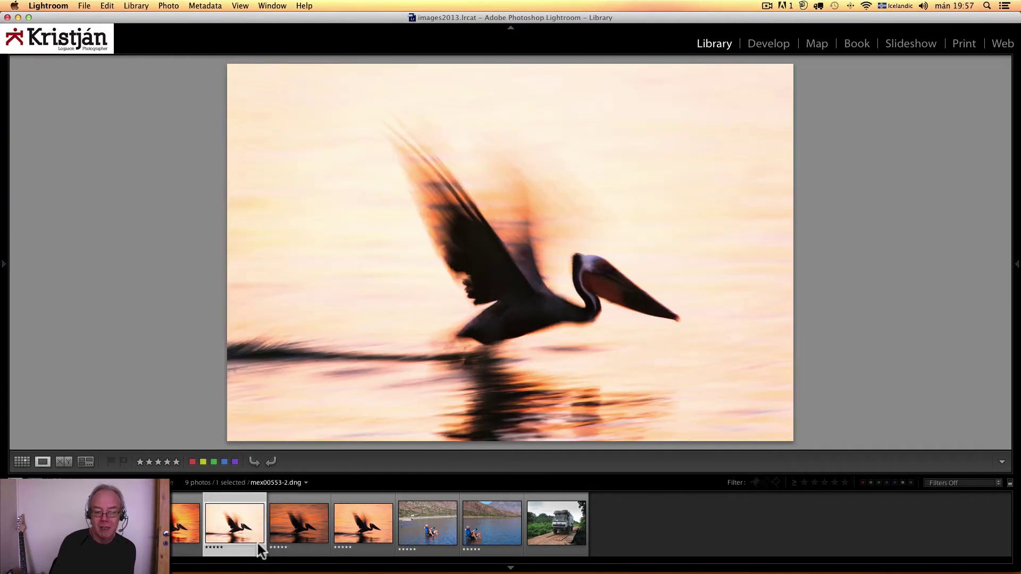
{"action": "left_click", "coordinate": [301, 524]}
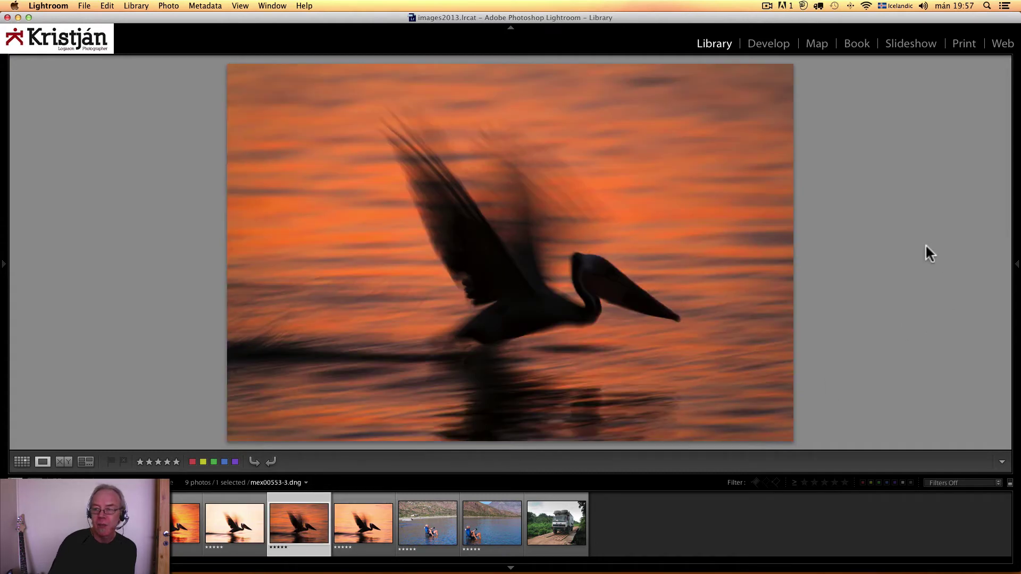
Compare the Basic exposure settings of mex00553-3.dng, mex00553-2.dng and mex00553.dng in the Develop module
{"action": "left_click", "coordinate": [769, 43]}
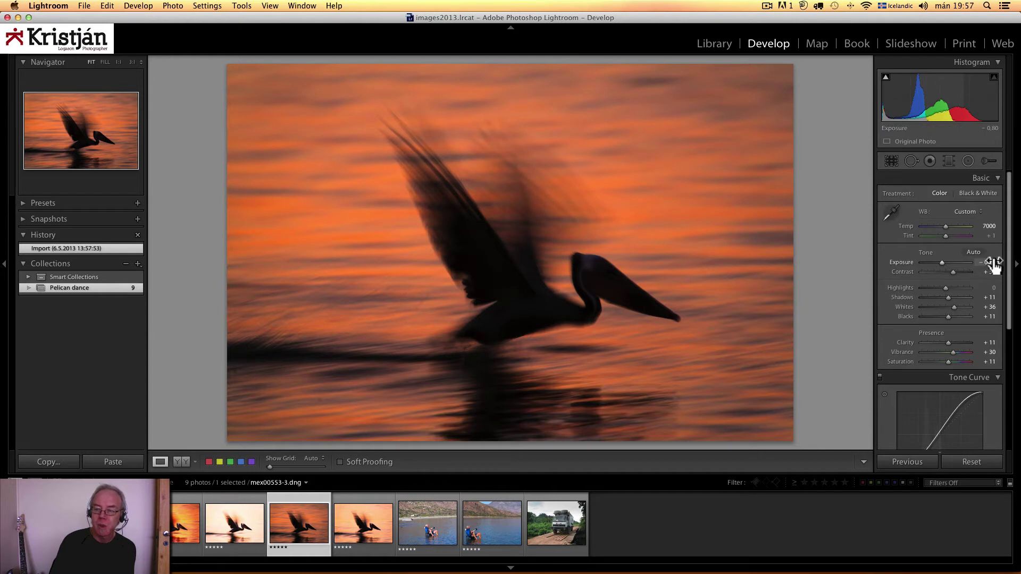
{"action": "left_click", "coordinate": [230, 529]}
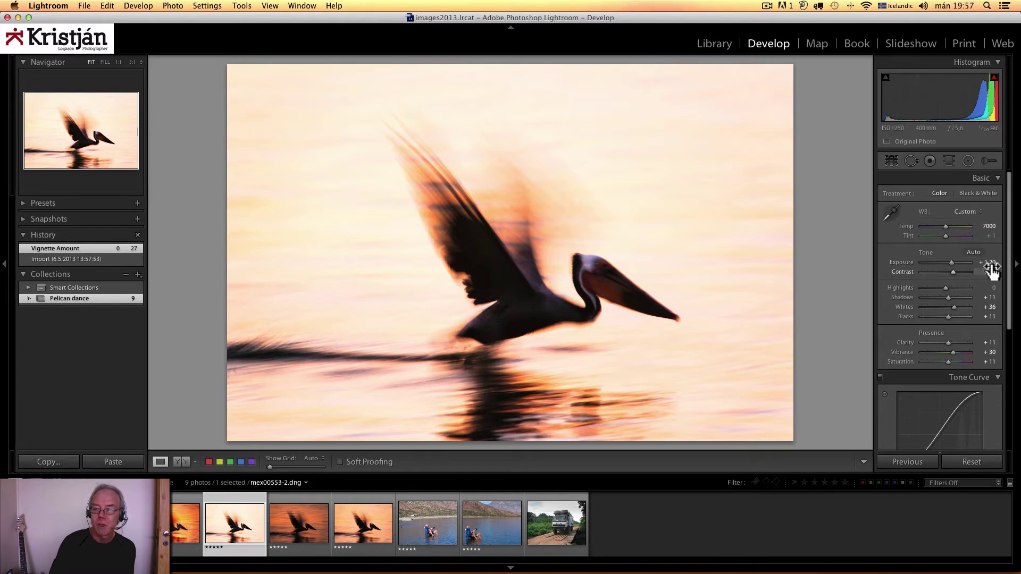
{"action": "left_click", "coordinate": [355, 522]}
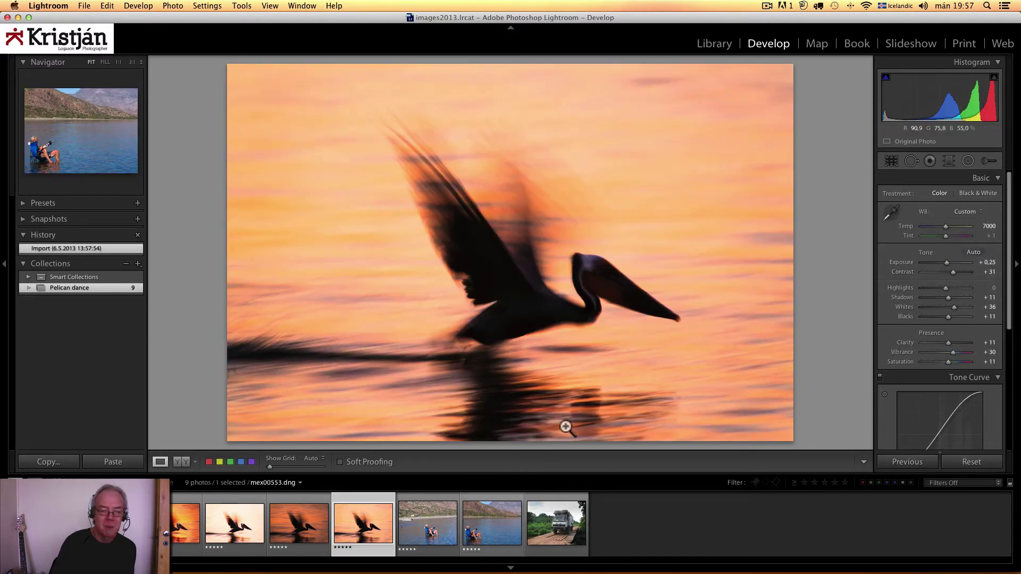
{"action": "left_click", "coordinate": [322, 522]}
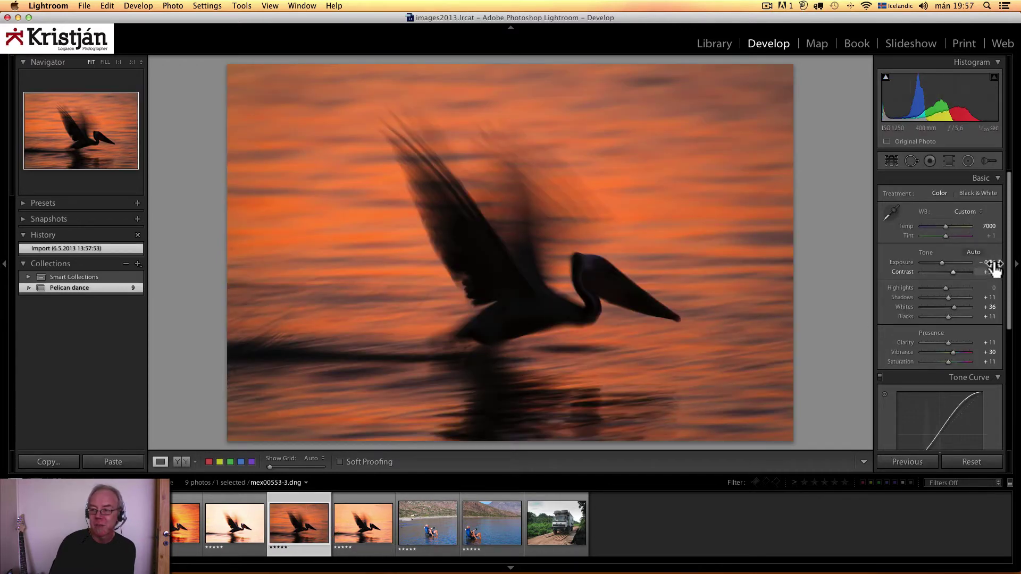
Select the three pelican versions mex00553-2.dng, mex00553-3.dng and mex00553.dng together and return to the Library module
{"action": "left_click", "coordinate": [261, 521]}
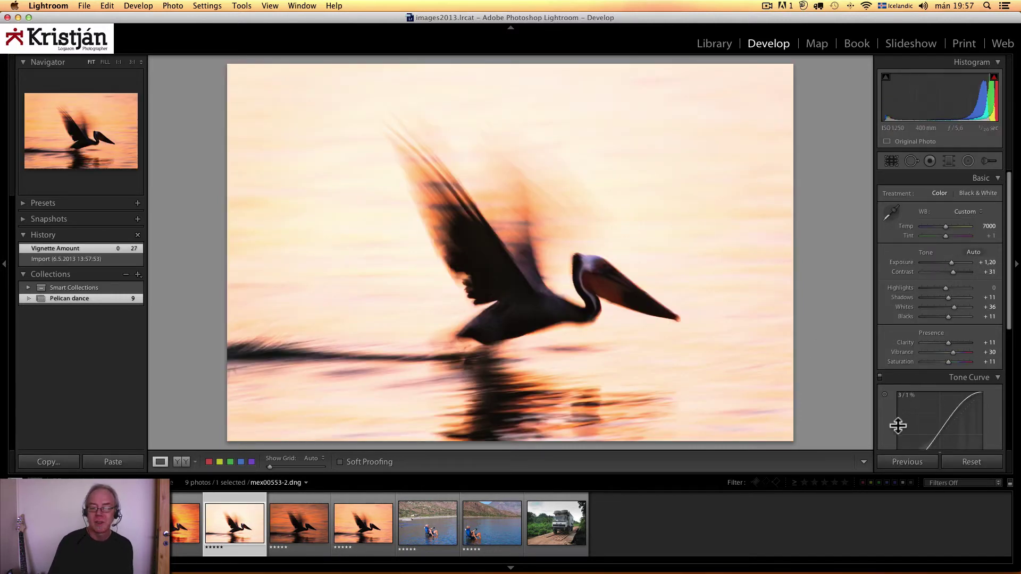
{"action": "left_click", "coordinate": [375, 532], "text": "shift"}
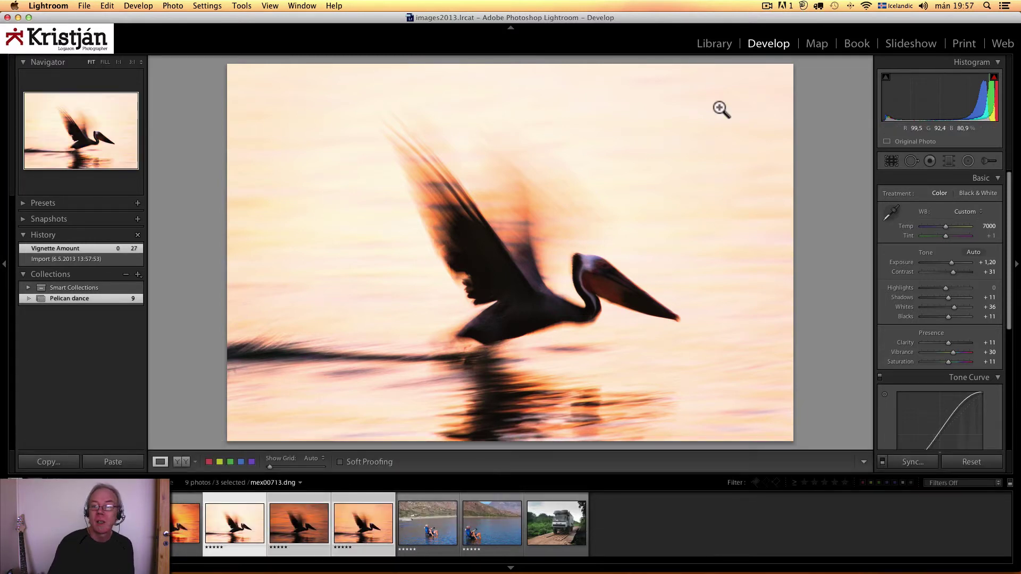
{"action": "left_click", "coordinate": [713, 44]}
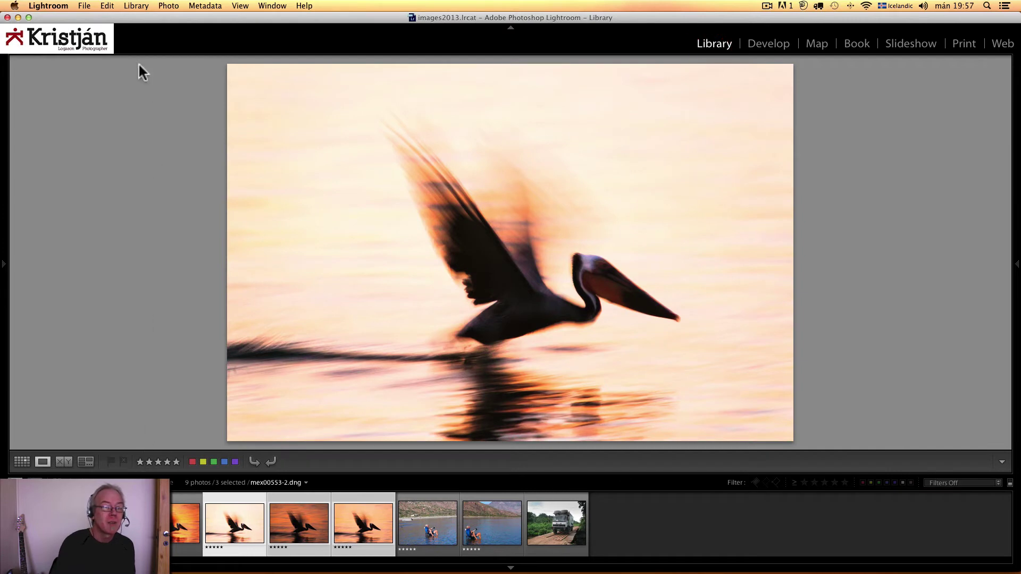
Review the export settings of the user preset tif 5500px 16bit for the three selected photos, and leave without exporting
{"action": "left_click", "coordinate": [83, 6]}
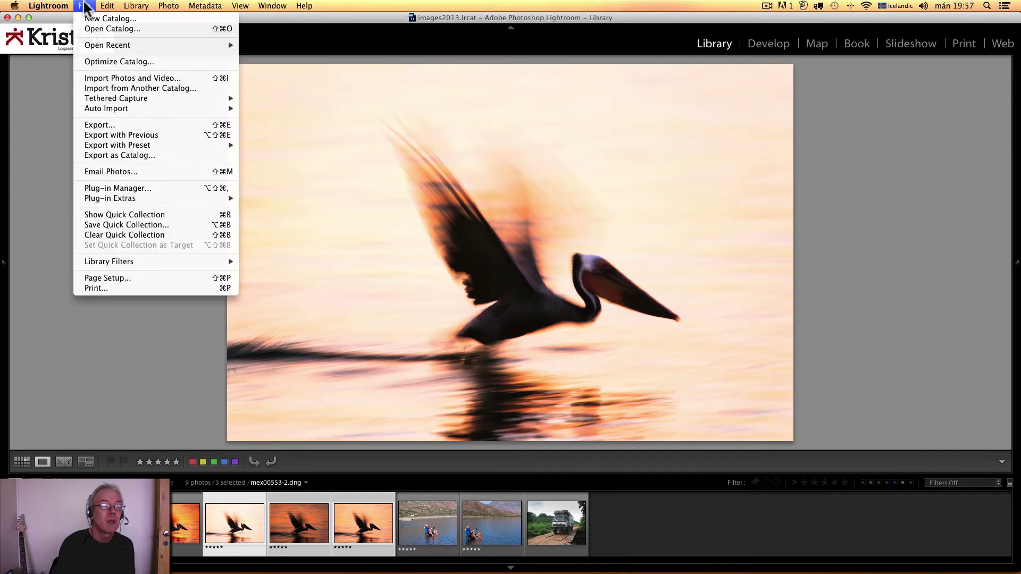
{"action": "left_click", "coordinate": [115, 125]}
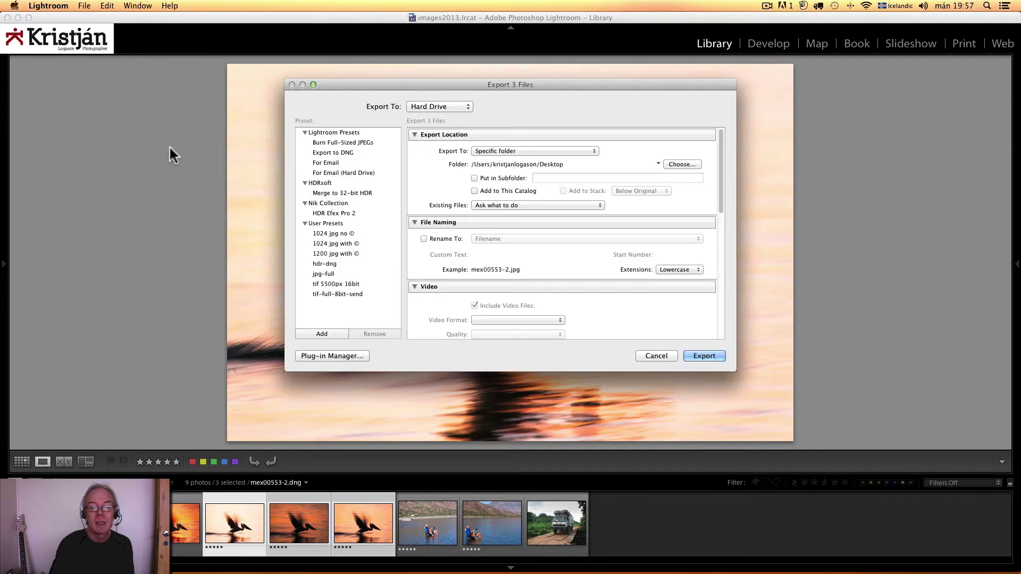
{"action": "left_click", "coordinate": [339, 283]}
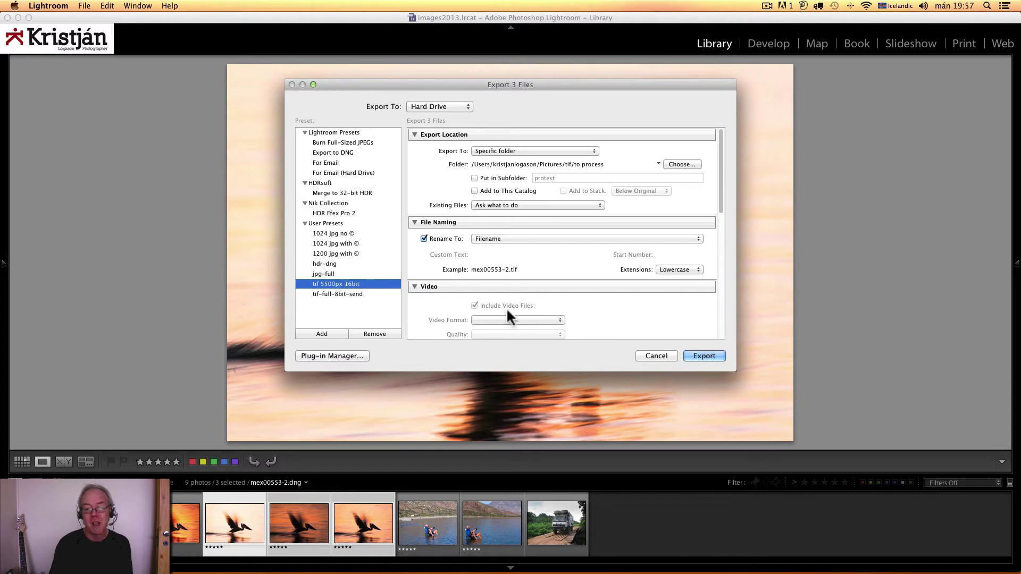
{"action": "left_click", "coordinate": [655, 355]}
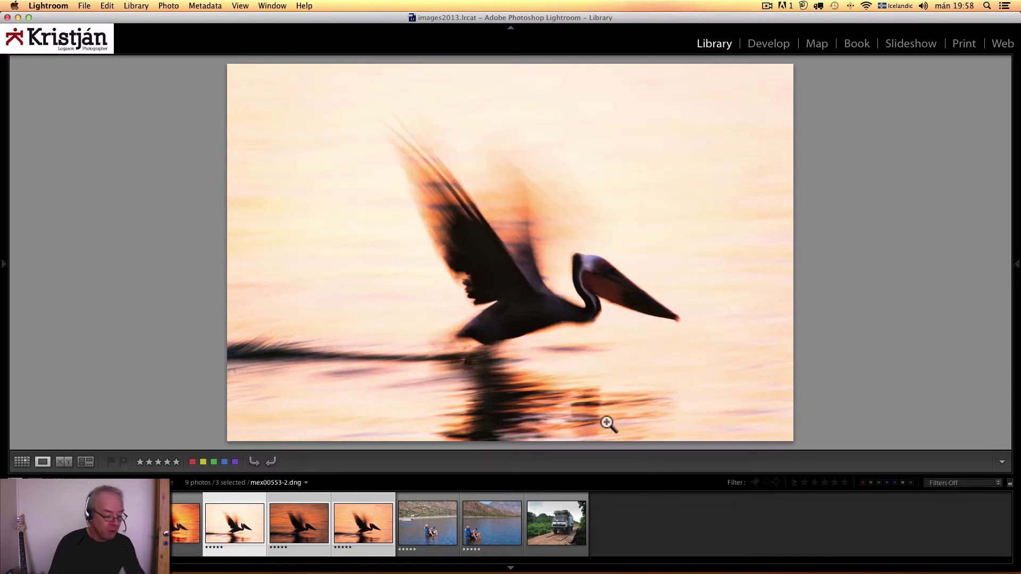
Switch to Photomatix Pro and load mex00553-2.tif, mex00553-3.tif and mex00553.tif from the pelican folder as bracketed photos
{"action": "mouse_move", "coordinate": [383, 570]}
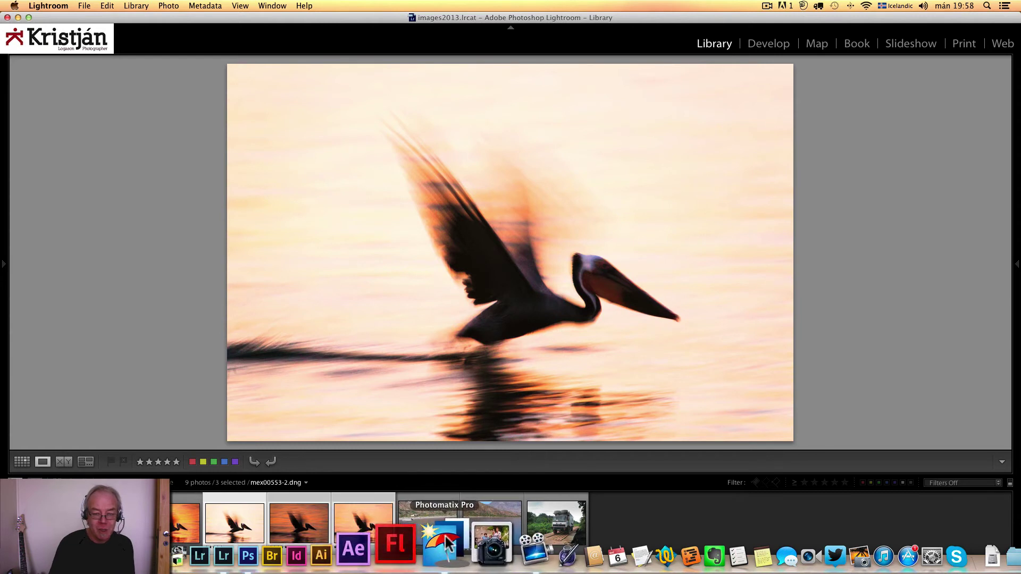
{"action": "left_click", "coordinate": [445, 539]}
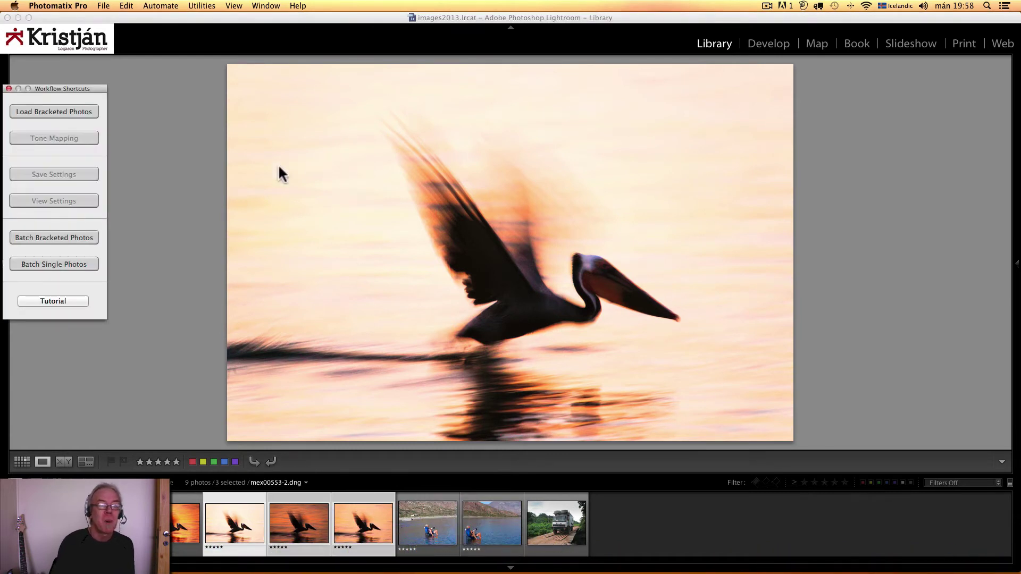
{"action": "left_click", "coordinate": [48, 111]}
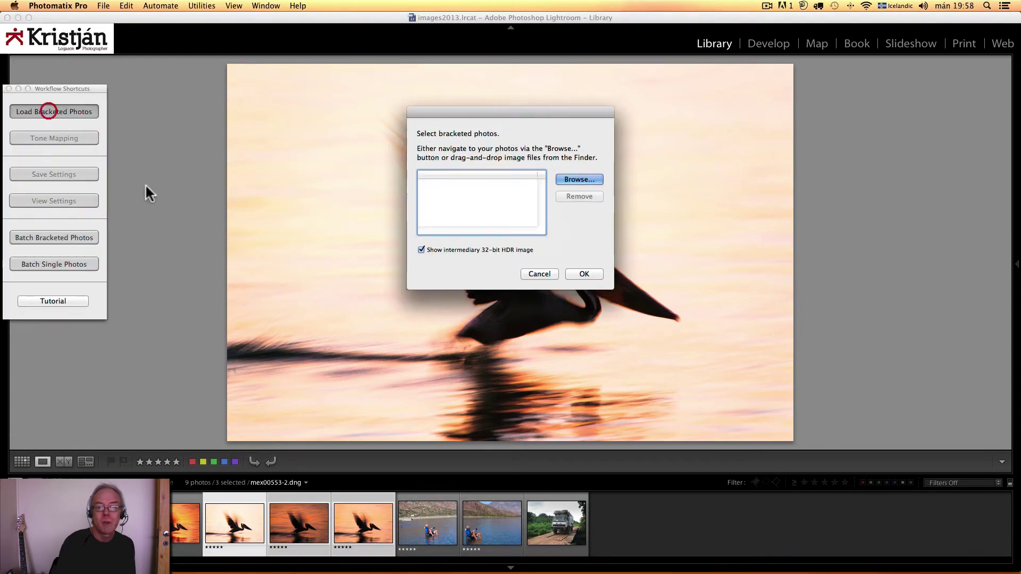
{"action": "left_click", "coordinate": [579, 180]}
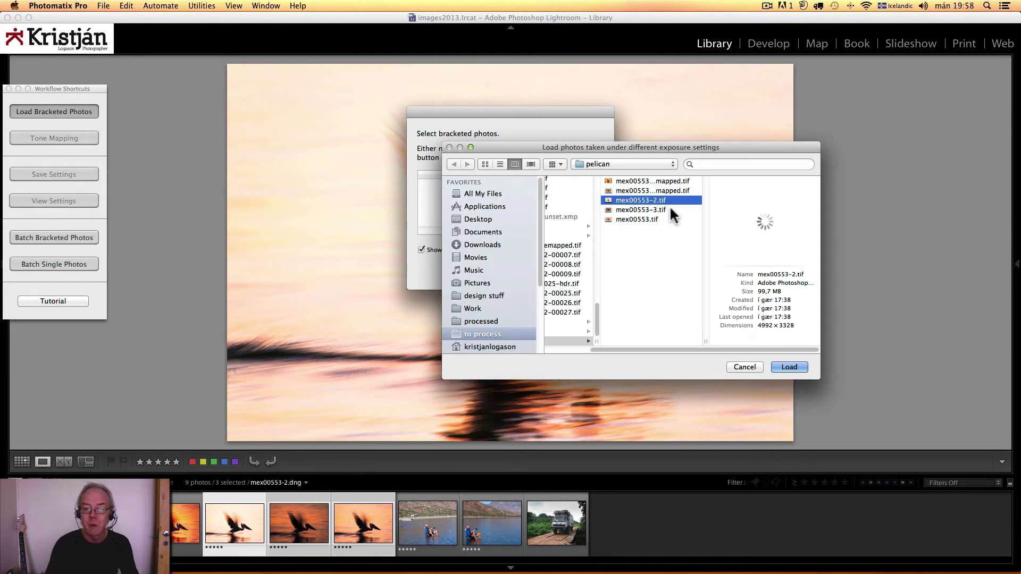
{"action": "left_click", "coordinate": [659, 218], "text": "shift"}
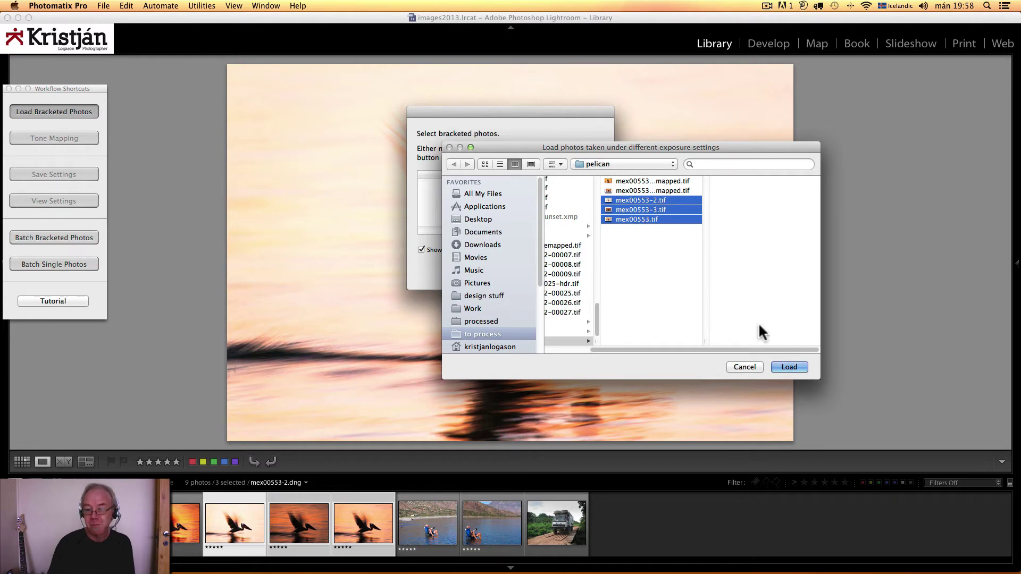
{"action": "left_click", "coordinate": [787, 366]}
{"action": "left_click", "coordinate": [583, 273]}
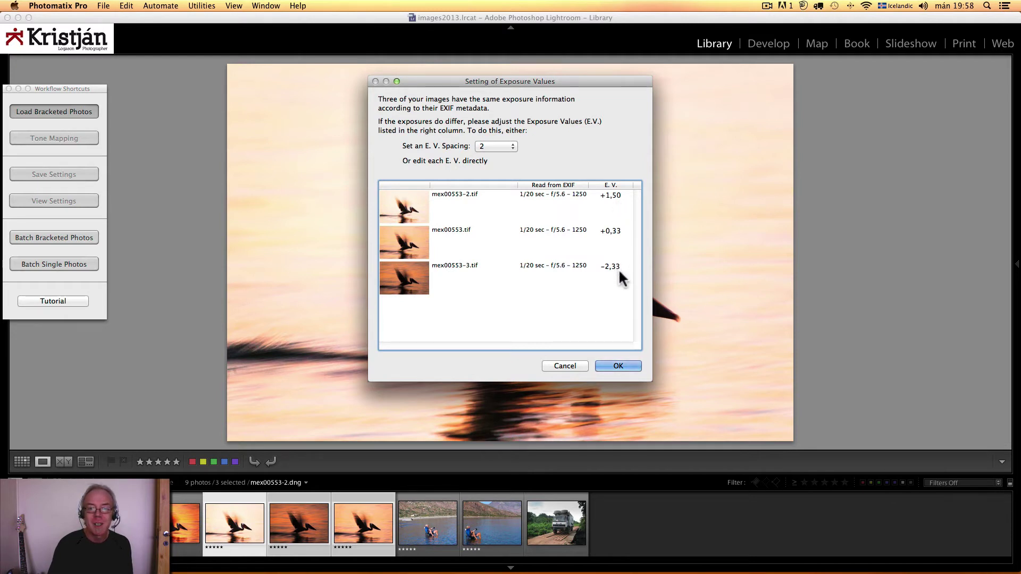
Accept the exposure values with the E.V. spacing kept at 2, and preprocess the photos with source image alignment turned off
{"action": "left_click", "coordinate": [505, 145]}
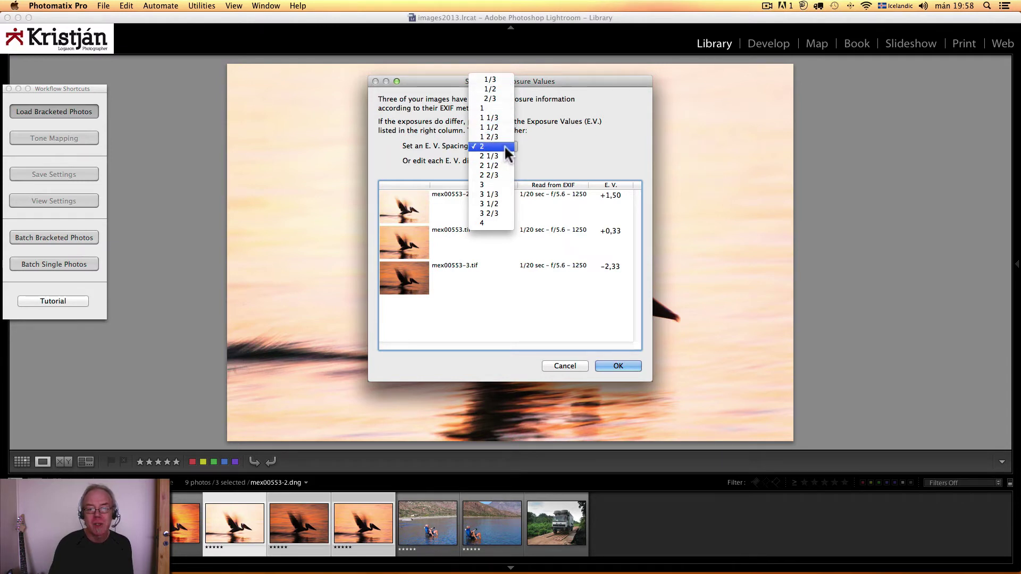
{"action": "left_click", "coordinate": [504, 146]}
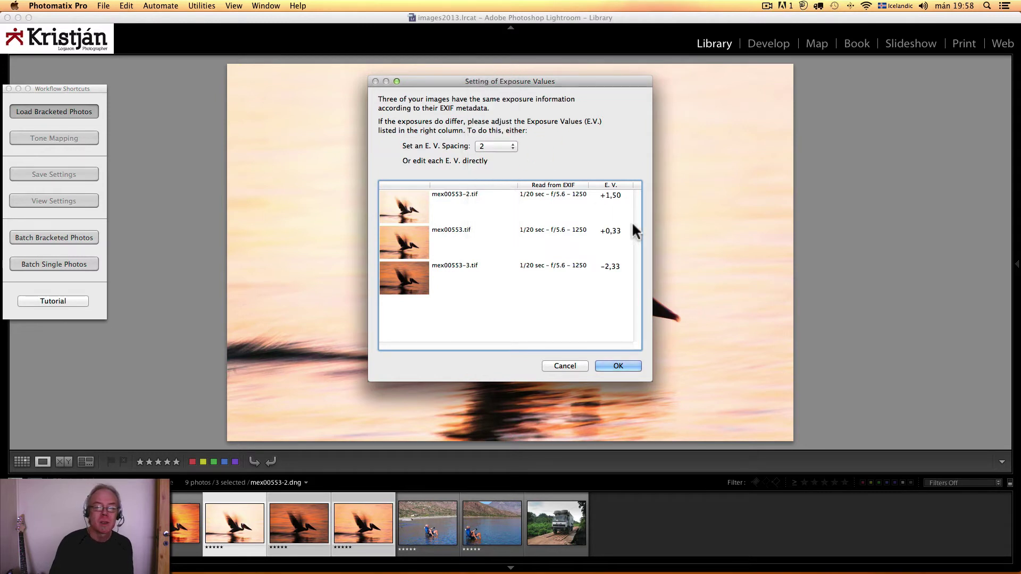
{"action": "left_click", "coordinate": [619, 365]}
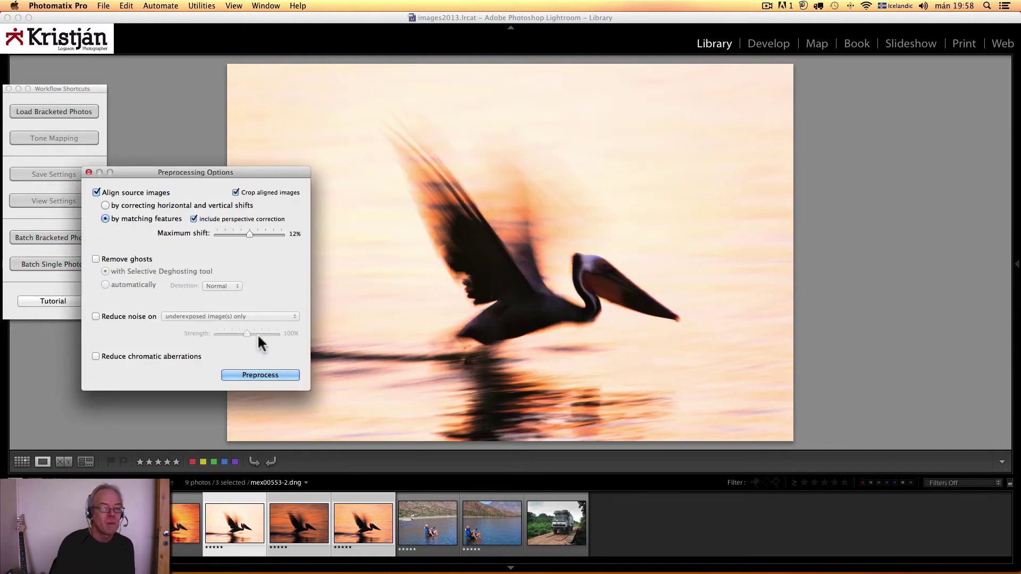
{"action": "left_click", "coordinate": [95, 191]}
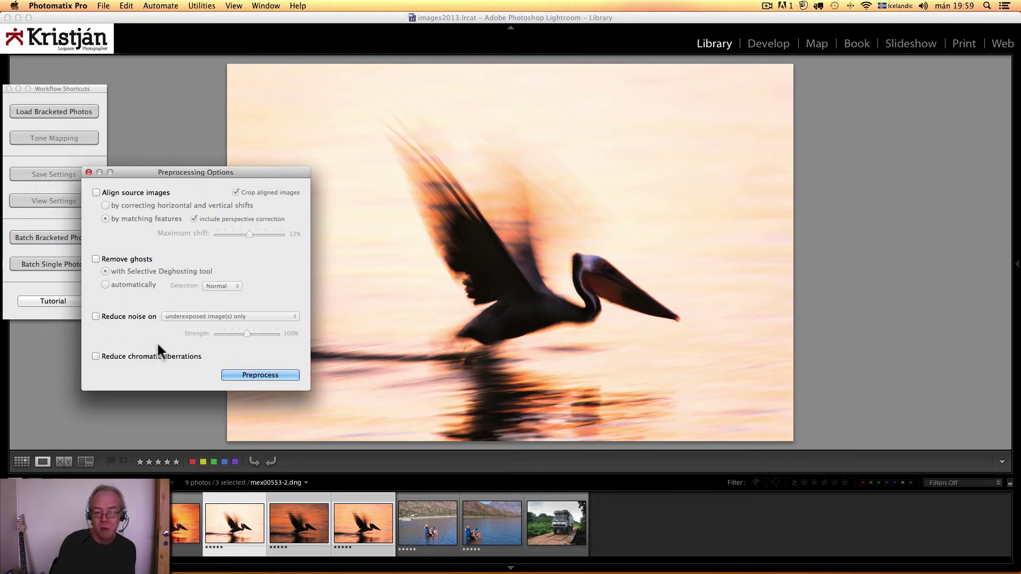
{"action": "left_click", "coordinate": [271, 375]}
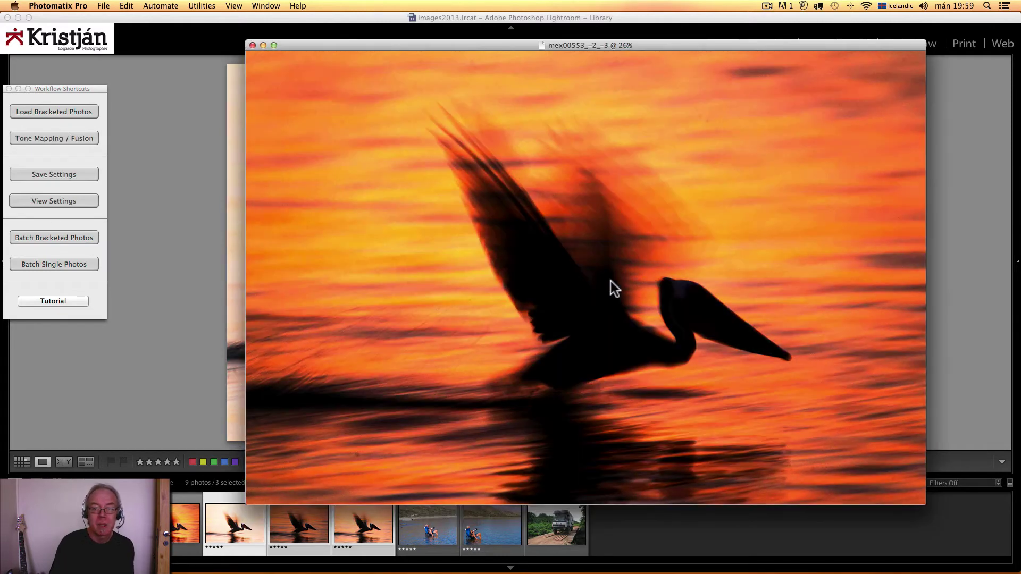
Start tone mapping of the merged HDR image and arrange the preview and presets windows side by side
{"action": "left_click", "coordinate": [55, 138]}
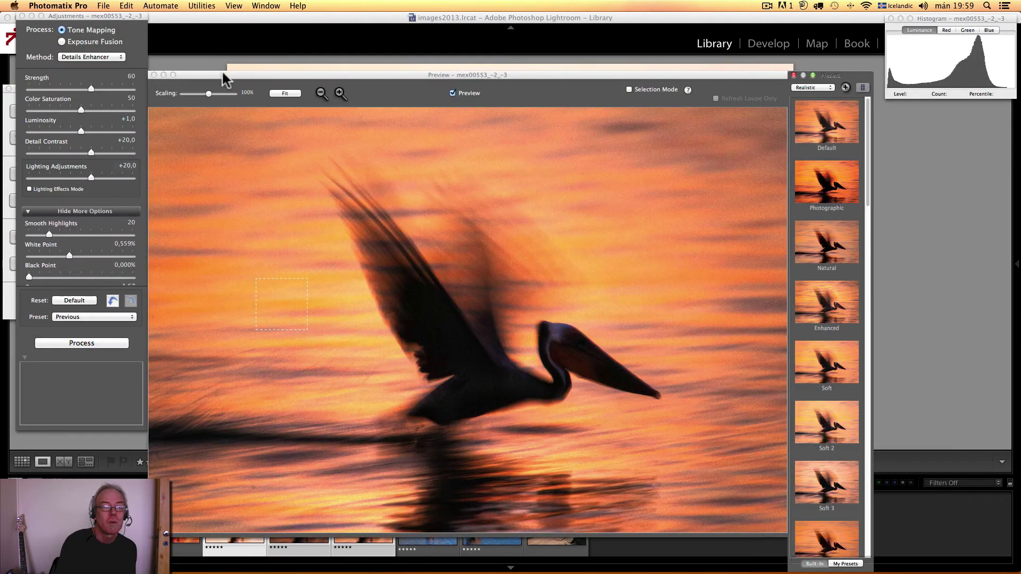
{"action": "left_click_drag", "start_coordinate": [224, 74], "coordinate": [242, 37]}
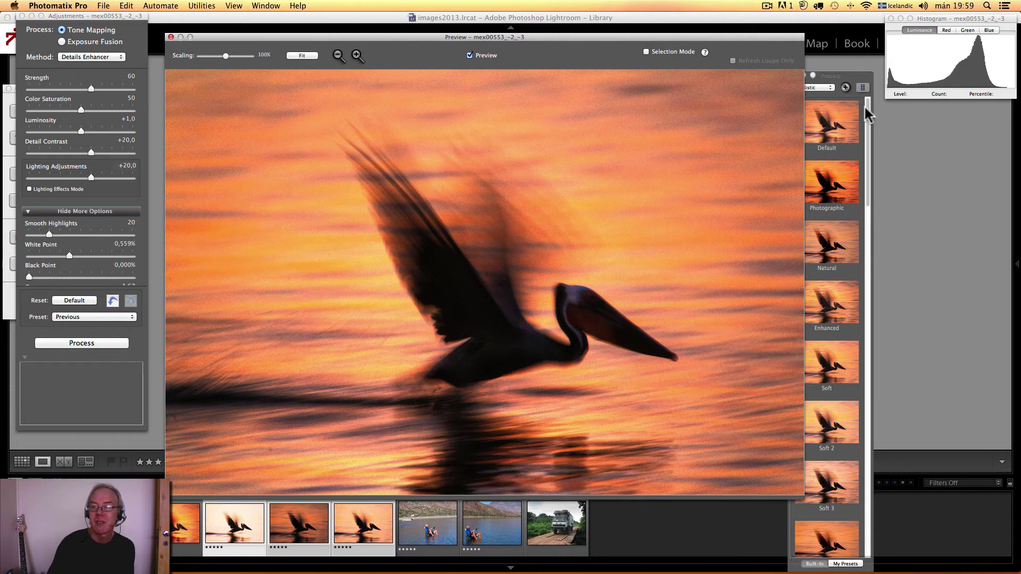
{"action": "left_click_drag", "start_coordinate": [836, 74], "coordinate": [854, 35]}
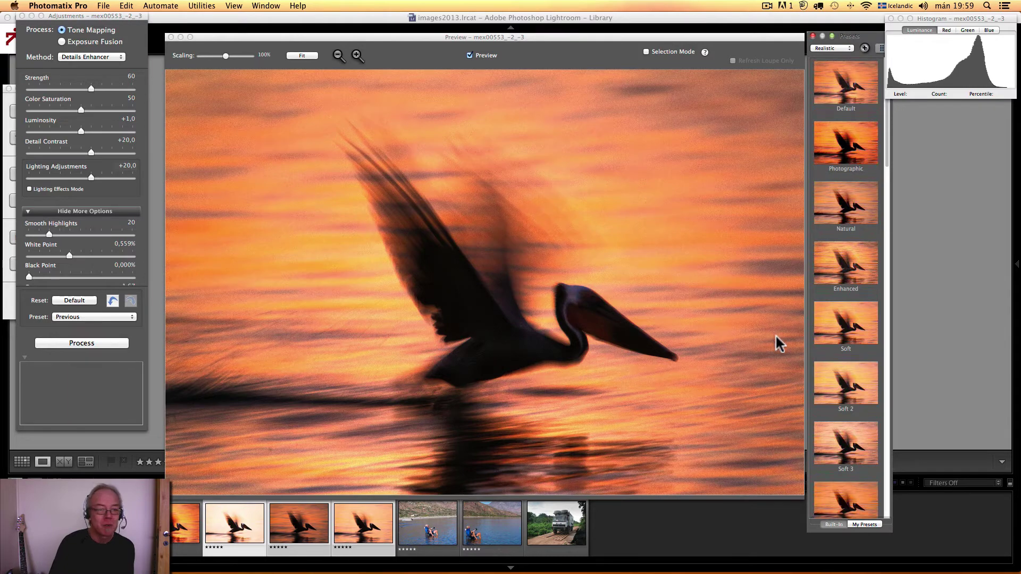
Try the Photographic and Natural presets on the pelican image, and apply the Default preset
{"action": "left_click", "coordinate": [843, 144]}
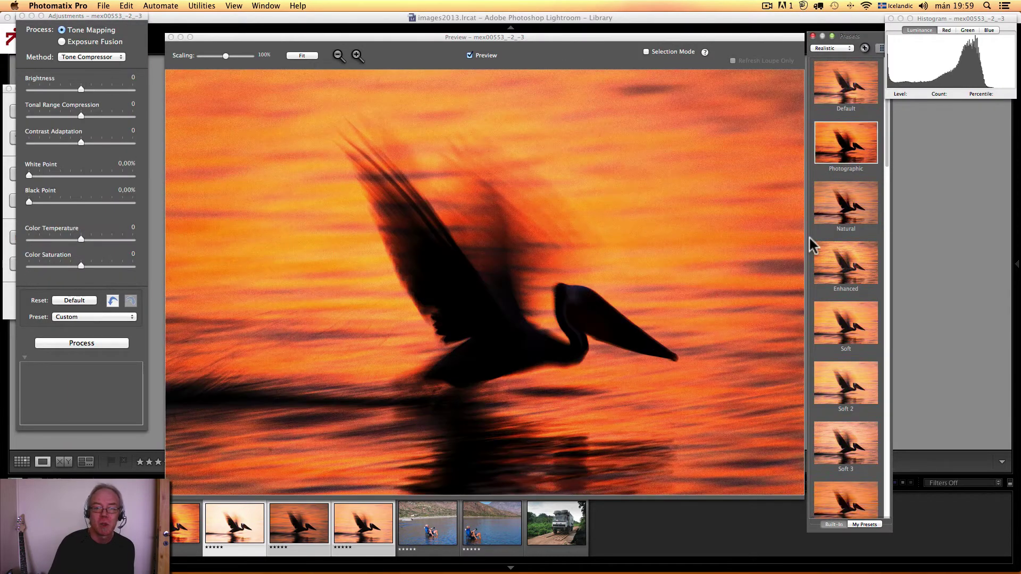
{"action": "left_click", "coordinate": [842, 95]}
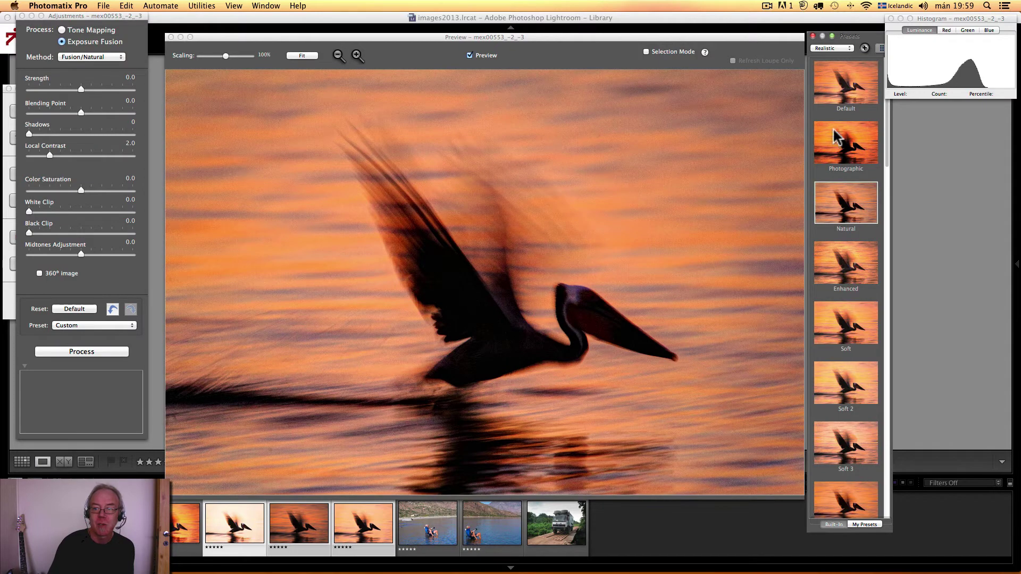
{"action": "left_click", "coordinate": [844, 97]}
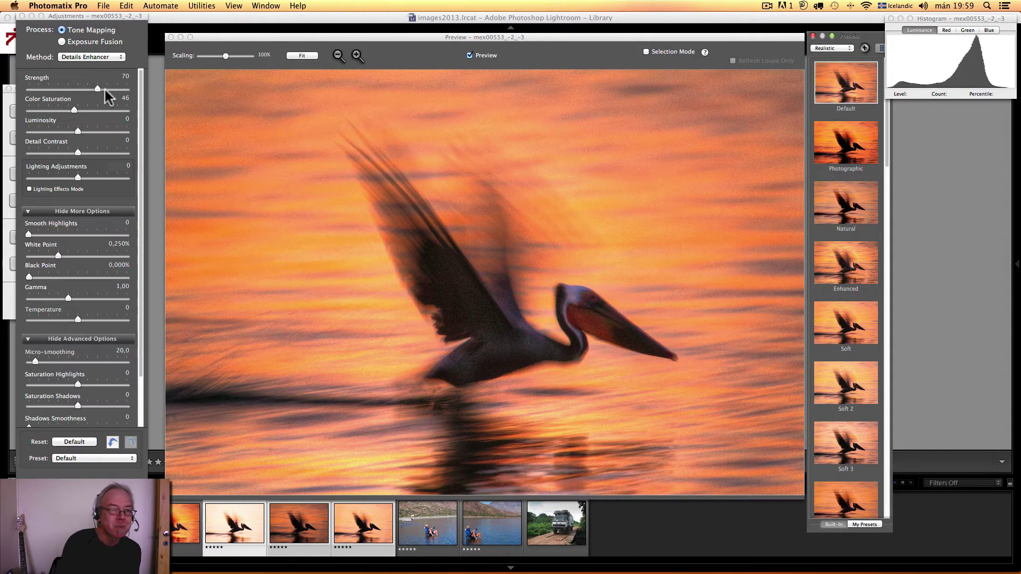
Test weaker and stronger tone mapping strengths on the preview and set Strength to 79
{"action": "left_click_drag", "start_coordinate": [97, 86], "coordinate": [106, 87]}
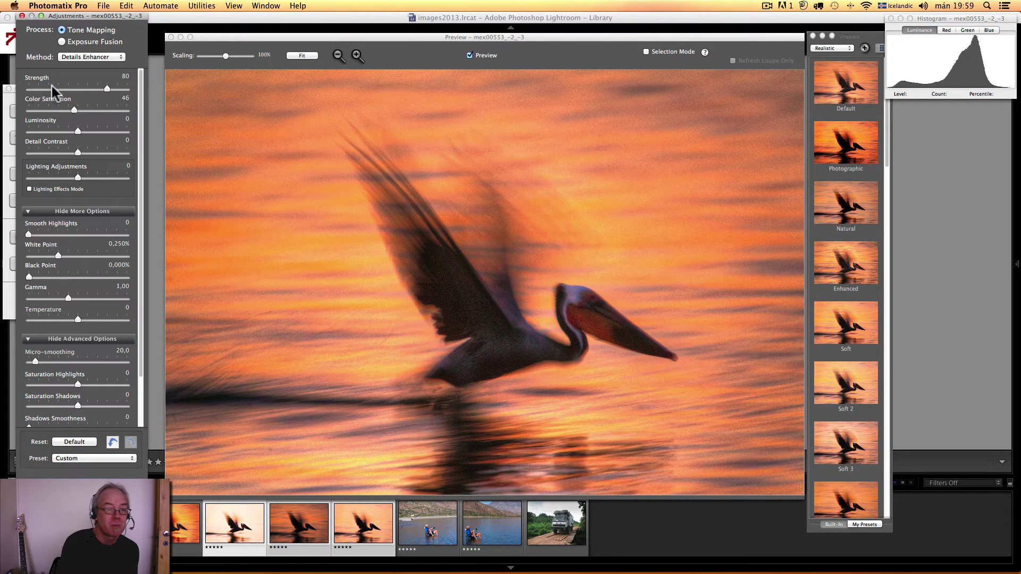
{"action": "left_click", "coordinate": [55, 88]}
{"action": "left_click", "coordinate": [112, 88]}
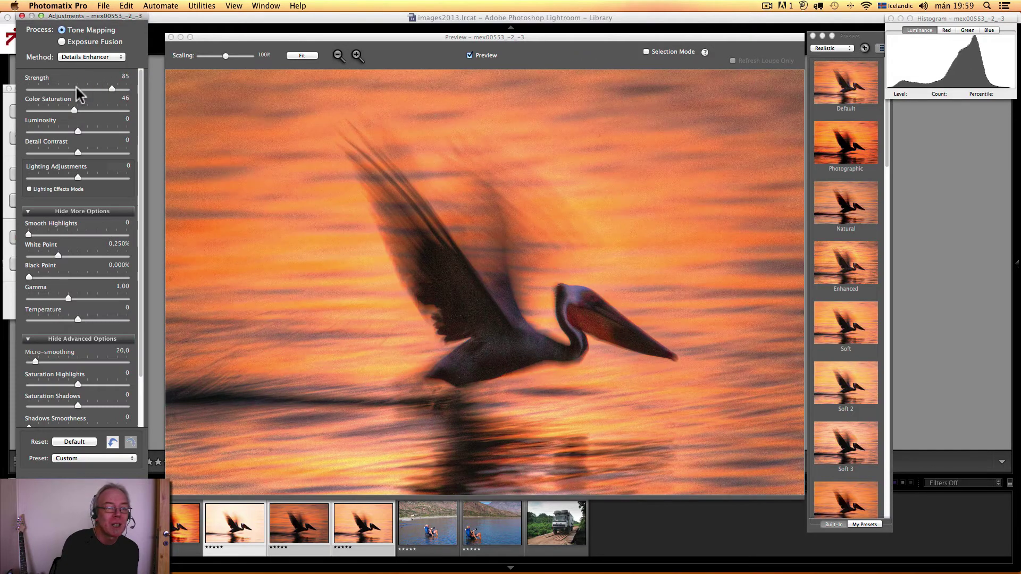
{"action": "left_click", "coordinate": [65, 89]}
{"action": "left_click", "coordinate": [75, 89]}
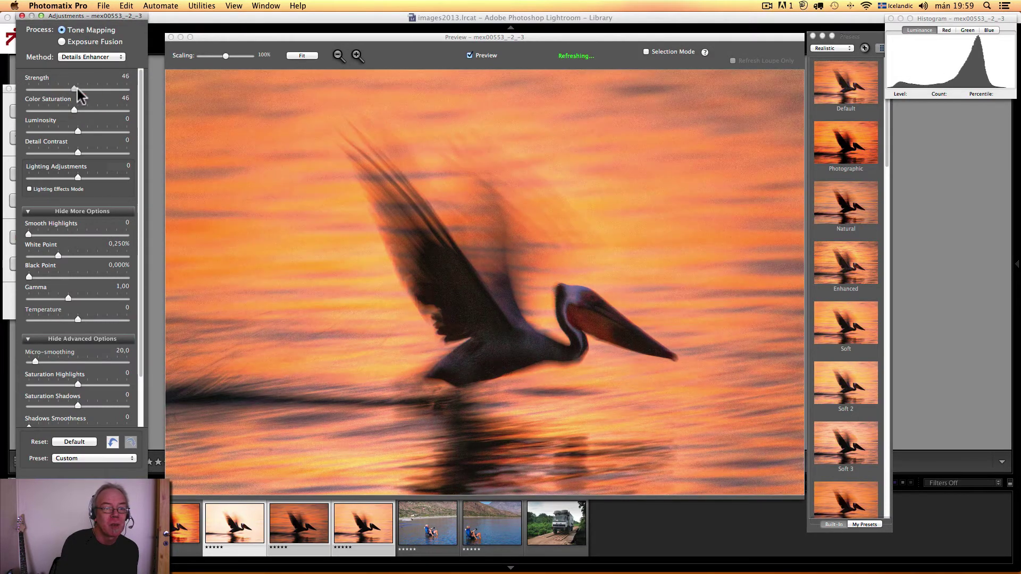
{"action": "left_click", "coordinate": [107, 89]}
{"action": "left_click", "coordinate": [106, 89]}
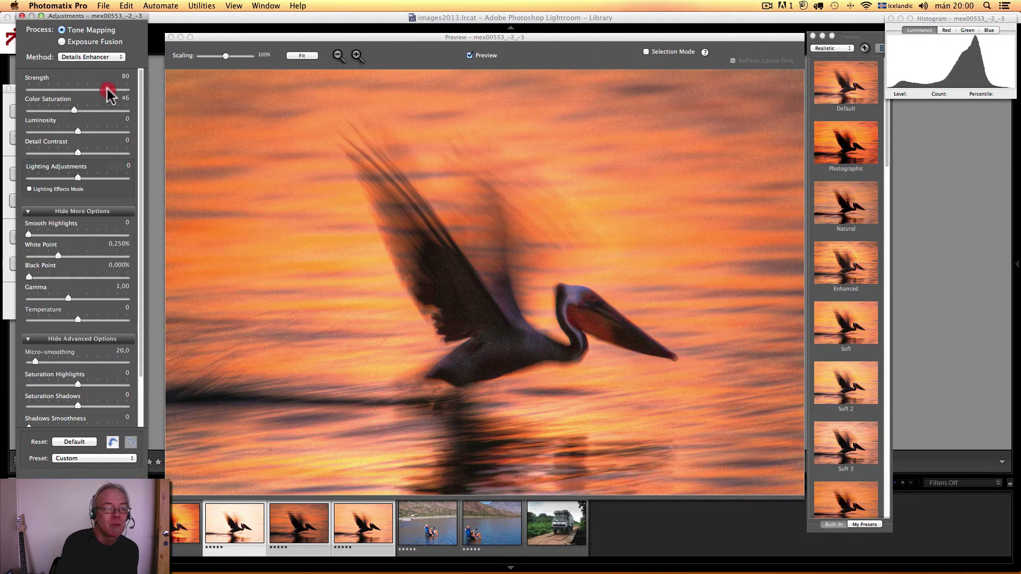
{"action": "left_click_drag", "start_coordinate": [106, 89], "coordinate": [104, 91]}
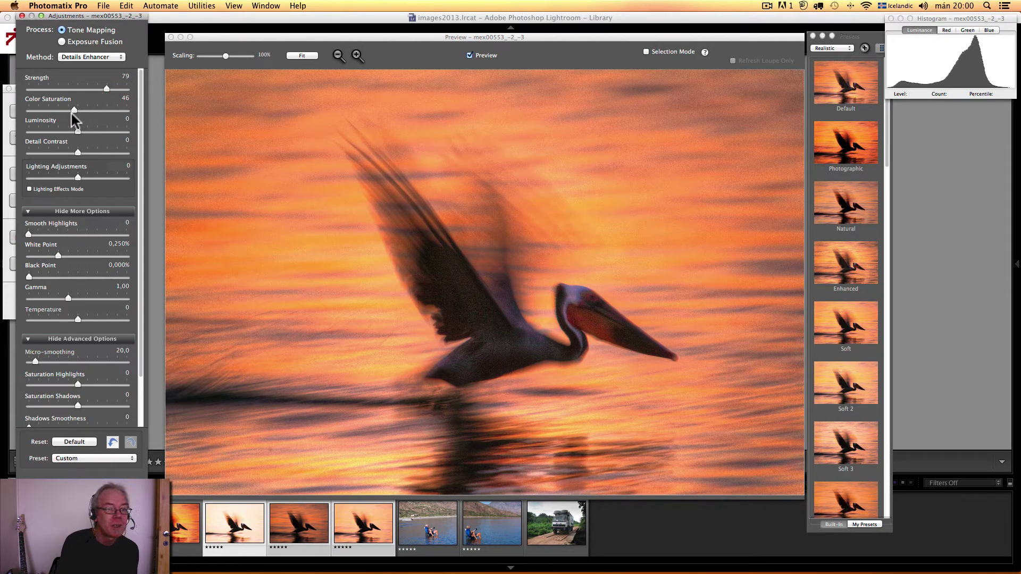
Set Color Saturation to 56 and Luminosity to -4,0 for the tone-mapped image
{"action": "left_click_drag", "start_coordinate": [74, 110], "coordinate": [82, 109]}
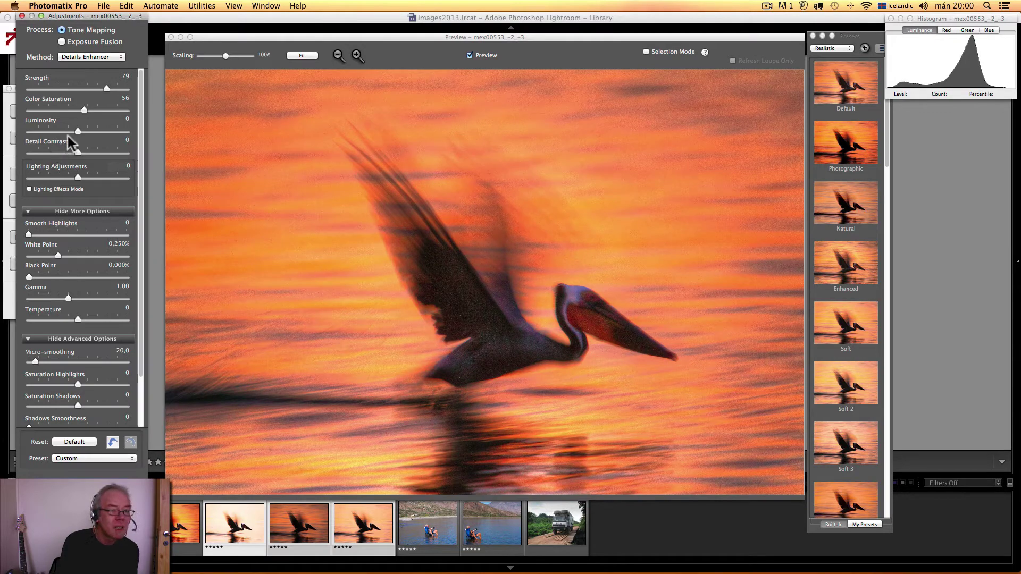
{"action": "left_click_drag", "start_coordinate": [78, 130], "coordinate": [76, 131]}
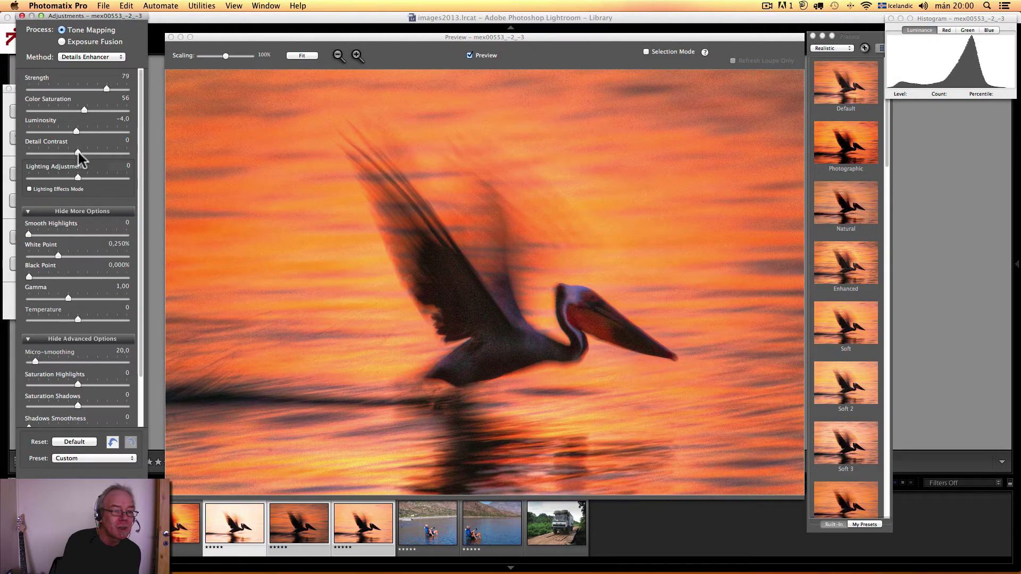
Set Detail Contrast to +3,0 and Lighting Adjustments to +59,0 for the pelican image
{"action": "left_click_drag", "start_coordinate": [78, 151], "coordinate": [80, 150]}
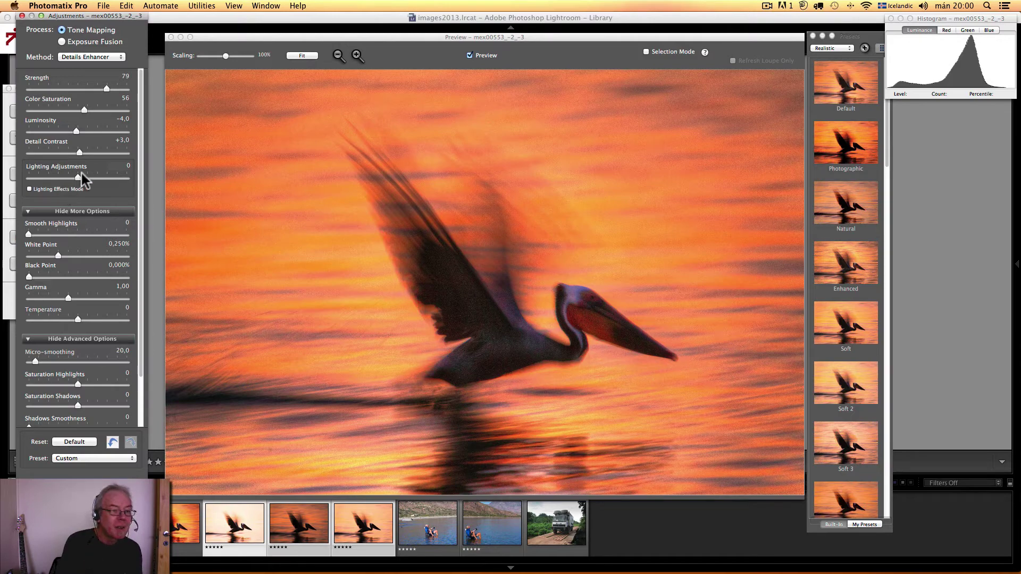
{"action": "left_click_drag", "start_coordinate": [78, 178], "coordinate": [104, 179]}
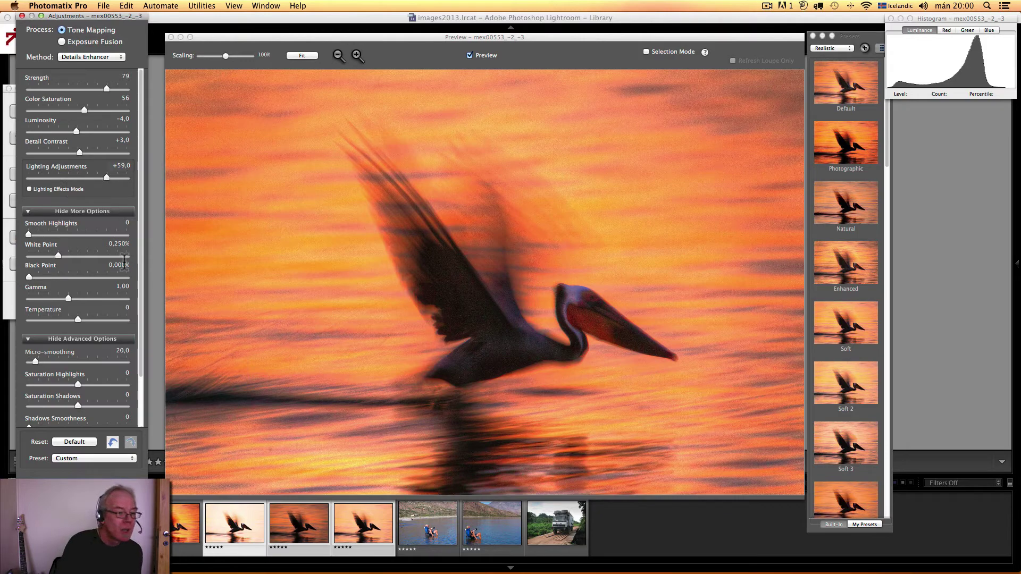
{"action": "left_click", "coordinate": [10, 184]}
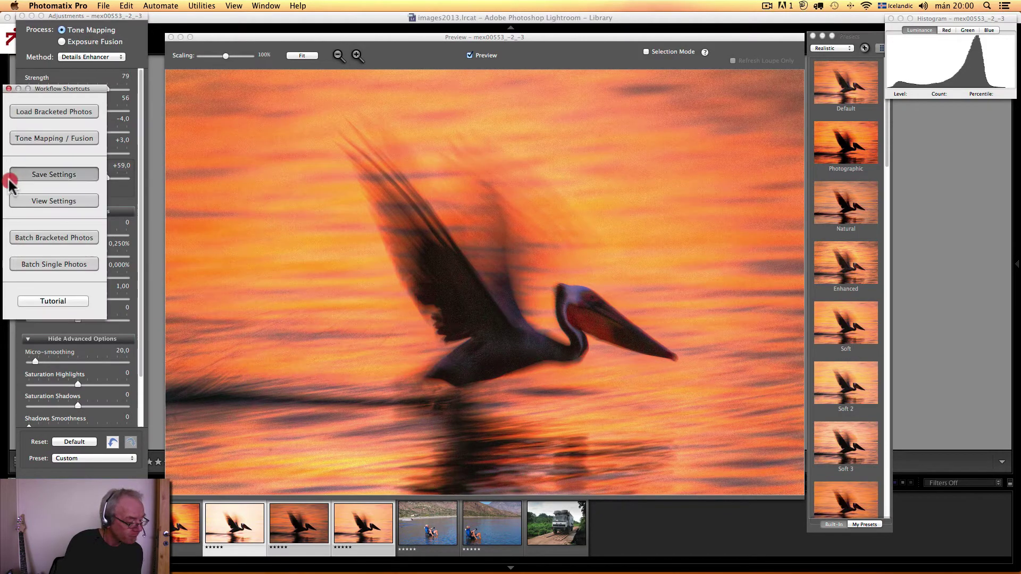
{"action": "left_click", "coordinate": [140, 129]}
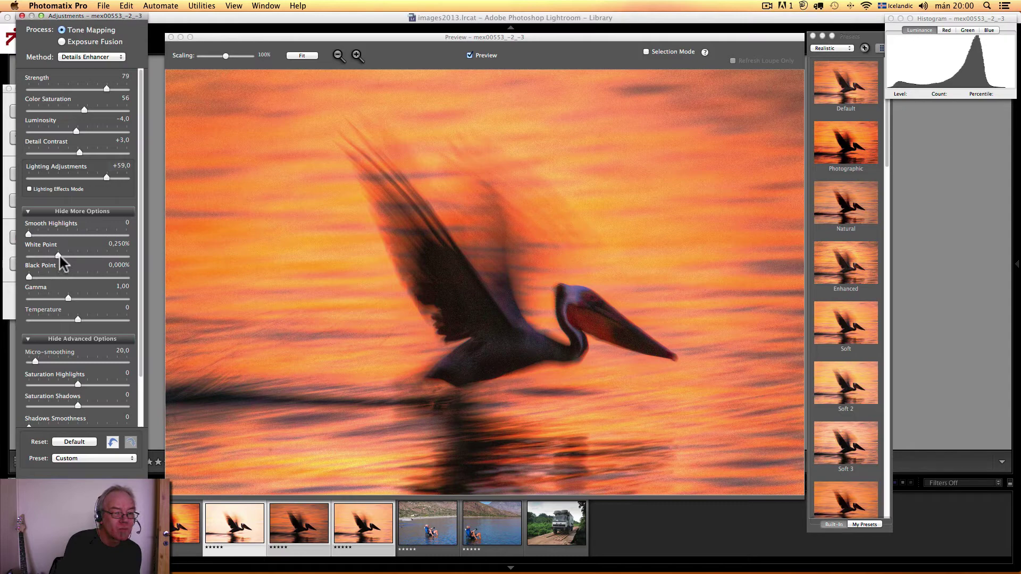
Set White Point to 0,989% and raise Gamma to 1,40
{"action": "left_click_drag", "start_coordinate": [59, 254], "coordinate": [72, 258]}
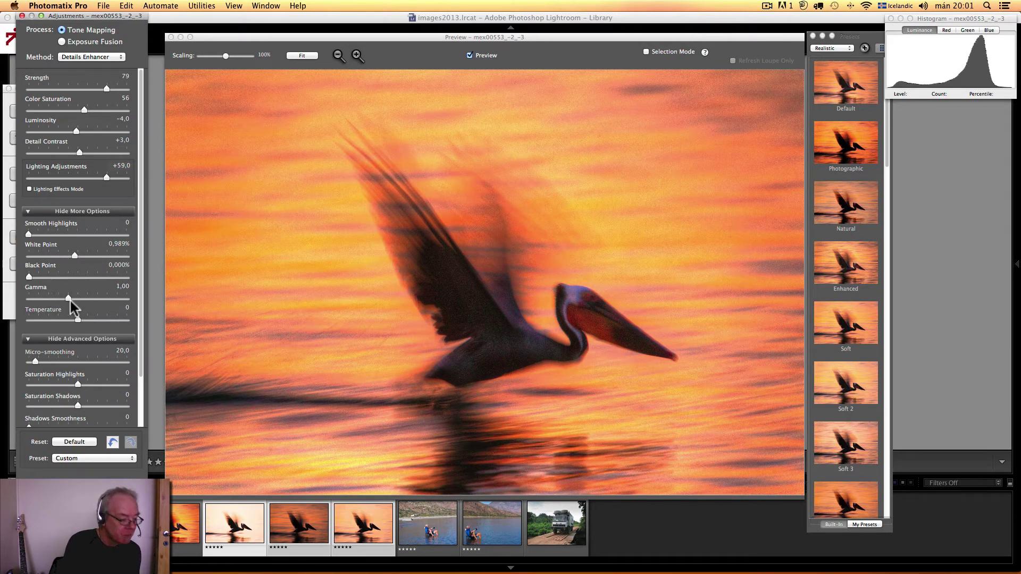
{"action": "left_click_drag", "start_coordinate": [69, 301], "coordinate": [59, 303]}
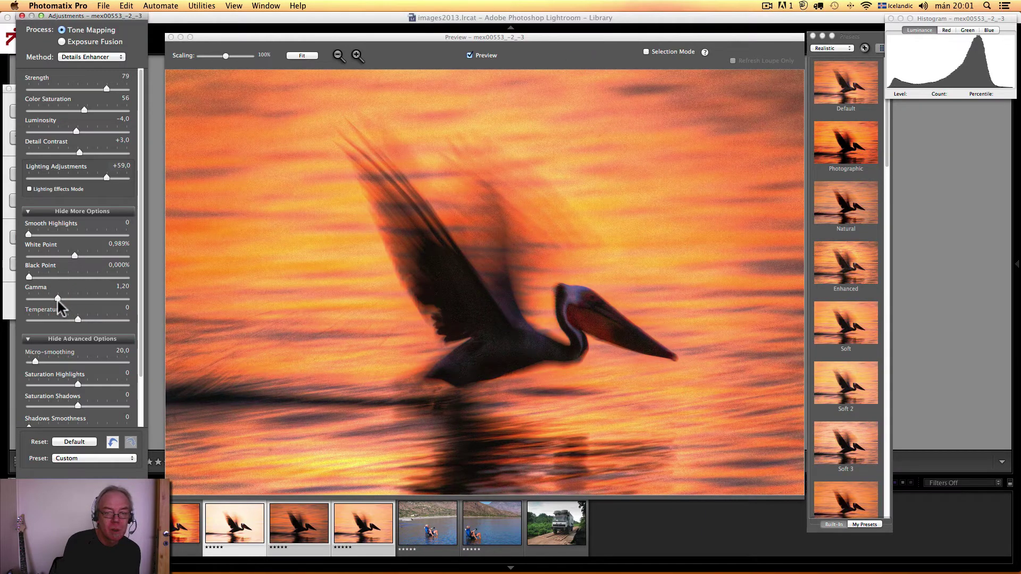
{"action": "left_click_drag", "start_coordinate": [57, 301], "coordinate": [49, 298]}
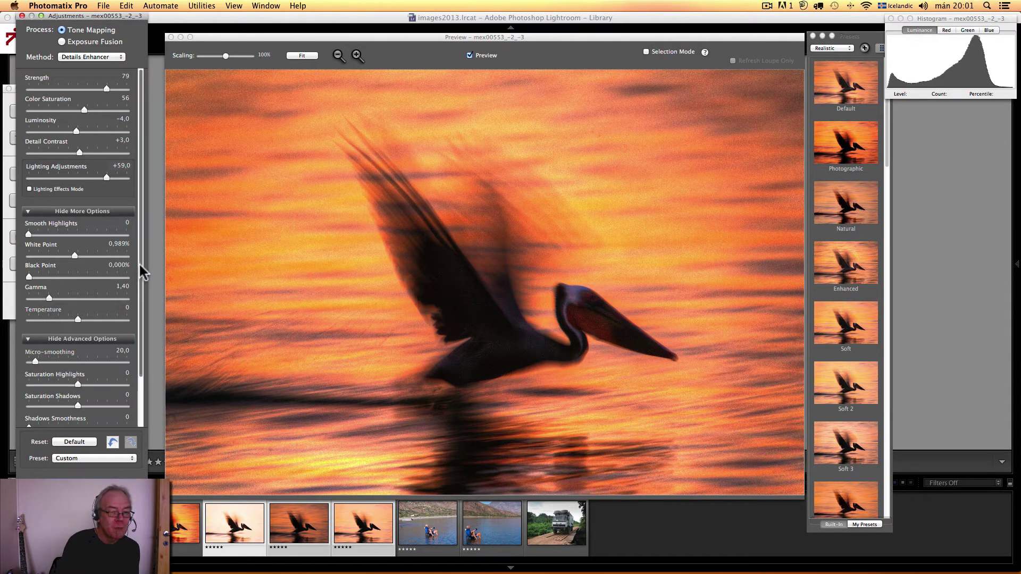
Adjust the advanced tone mapping options to Micro-smoothing 300,0, Saturation Highlights -2,0 and Saturation Shadows +2,0
{"action": "left_click_drag", "start_coordinate": [142, 280], "coordinate": [142, 341]}
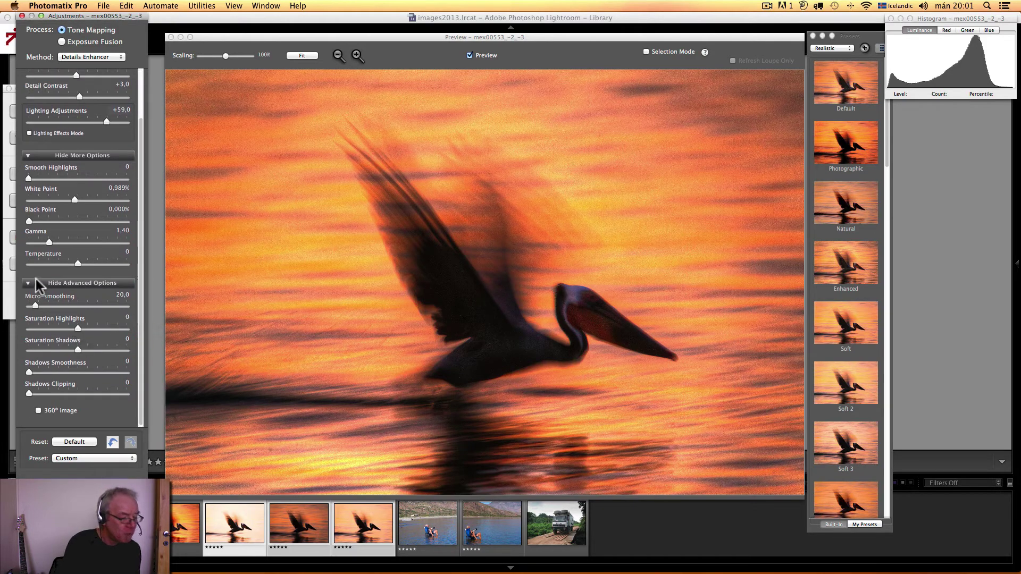
{"action": "left_click_drag", "start_coordinate": [34, 305], "coordinate": [127, 307]}
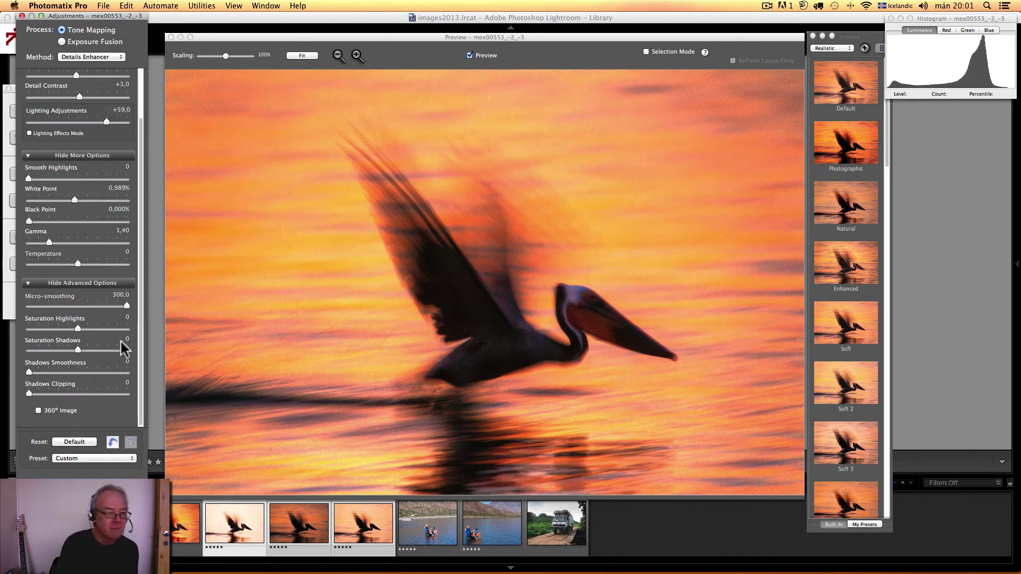
{"action": "left_click", "coordinate": [77, 328]}
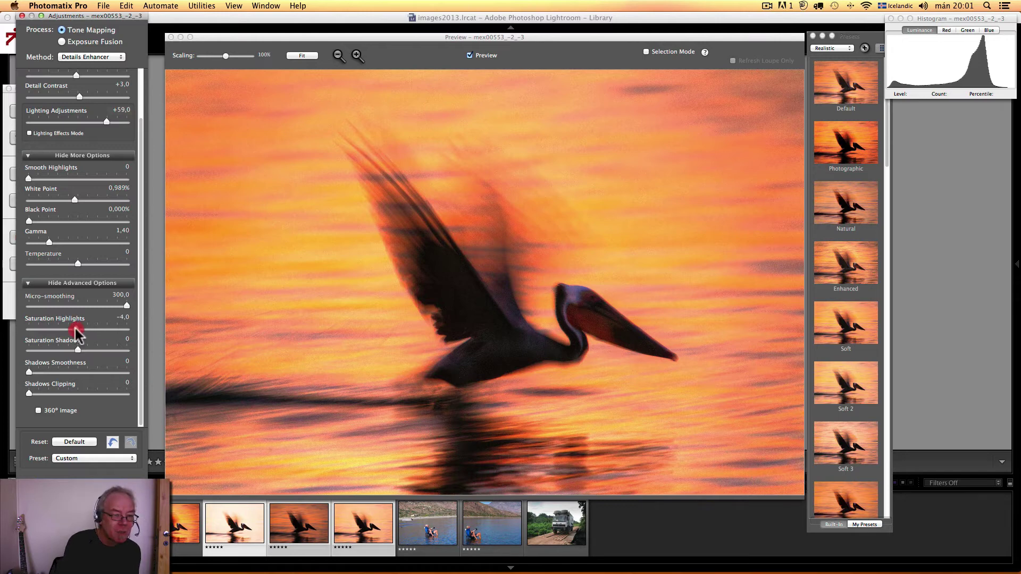
{"action": "left_click", "coordinate": [76, 328]}
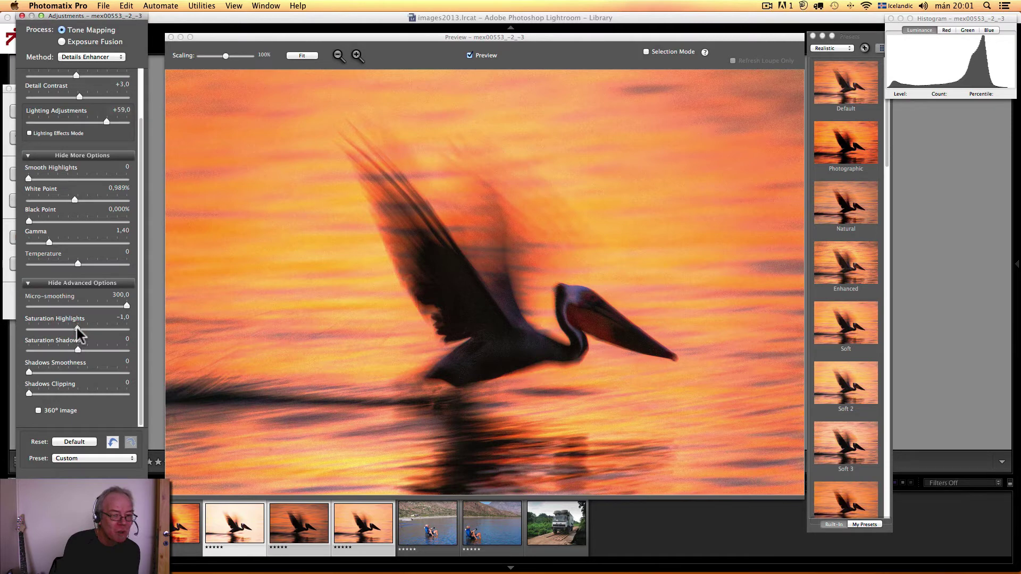
{"action": "left_click", "coordinate": [76, 328]}
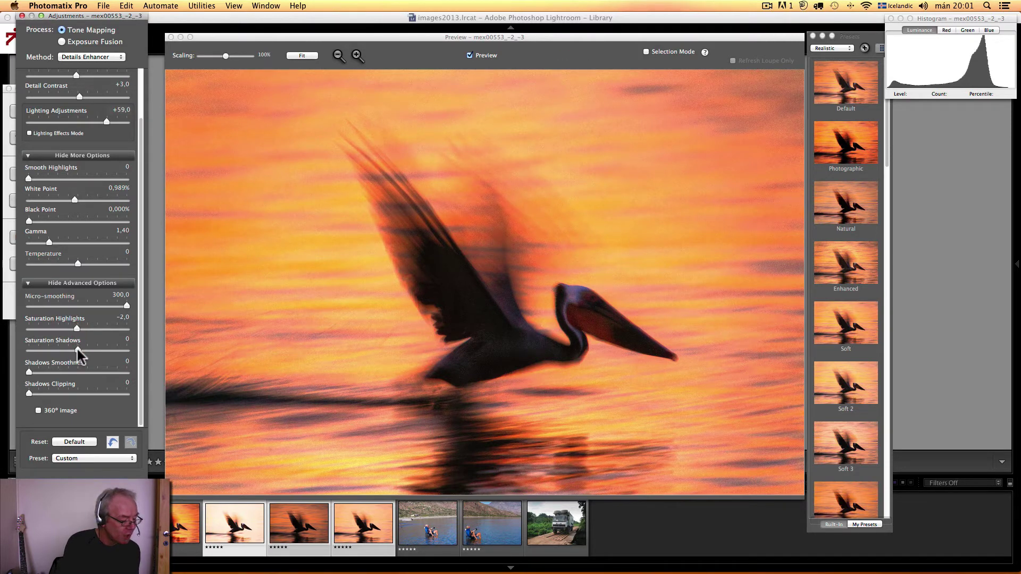
{"action": "left_click_drag", "start_coordinate": [77, 346], "coordinate": [78, 347]}
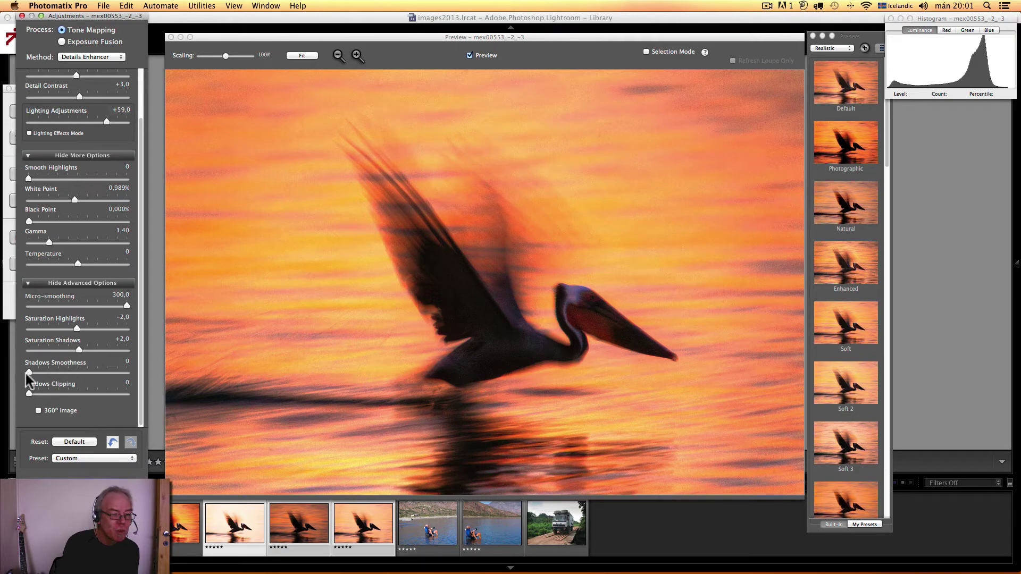
Compare Shadows Smoothness at 100 and 0, set it to 100, and process the tone-mapped image
{"action": "left_click_drag", "start_coordinate": [47, 374], "coordinate": [136, 368]}
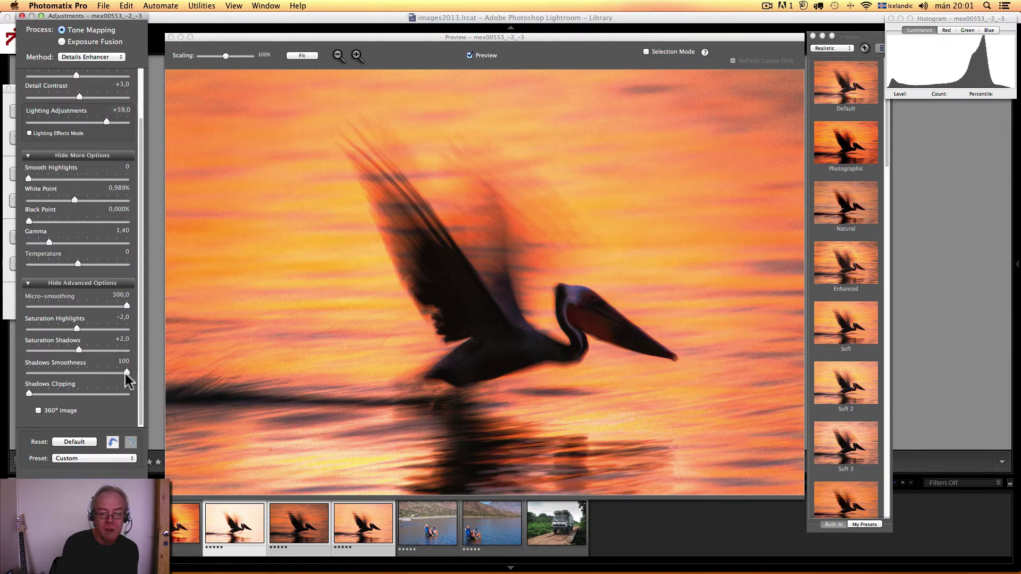
{"action": "left_click_drag", "start_coordinate": [126, 372], "coordinate": [25, 383]}
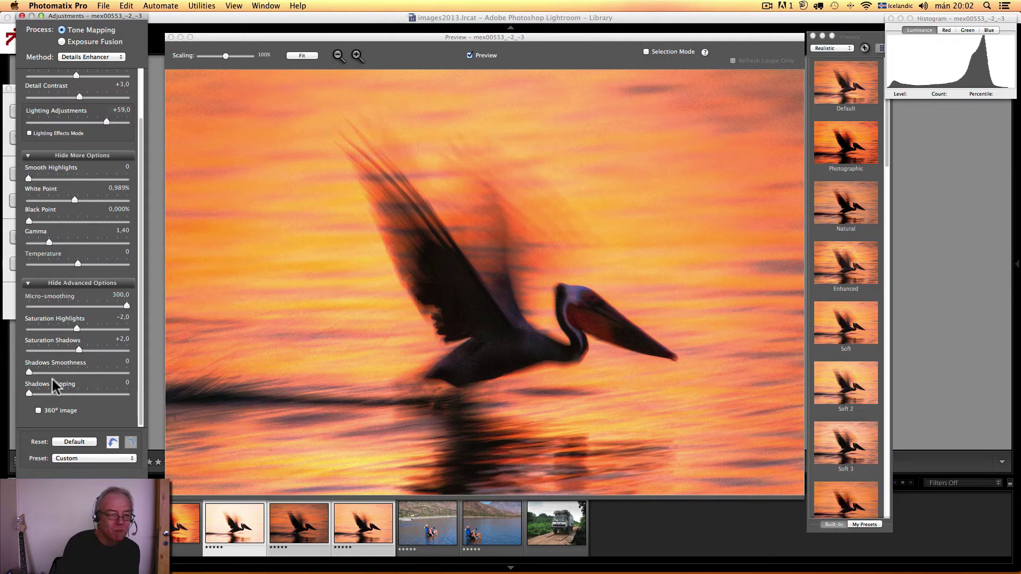
{"action": "left_click_drag", "start_coordinate": [28, 368], "coordinate": [137, 372]}
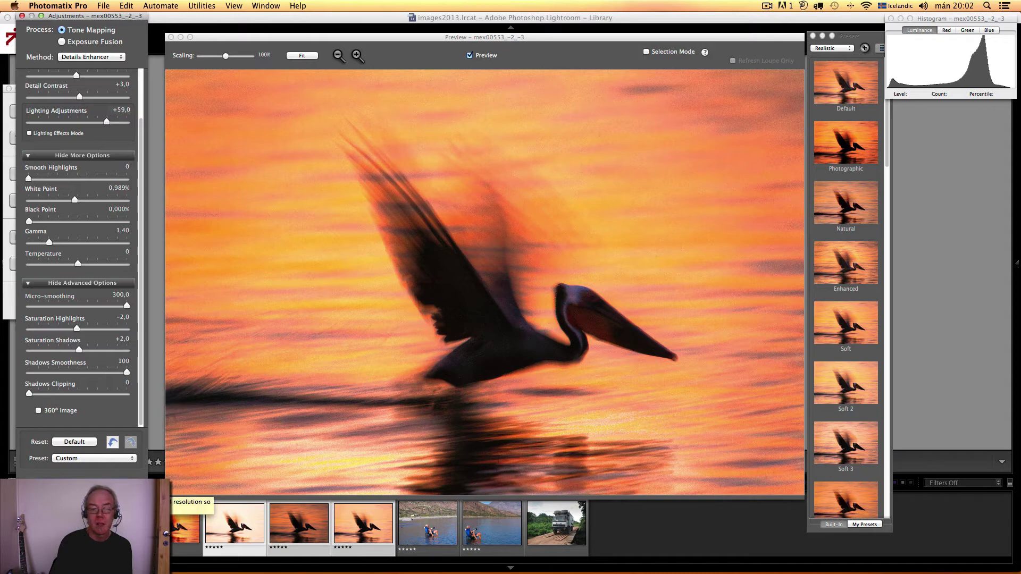
{"action": "key", "text": "Return"}
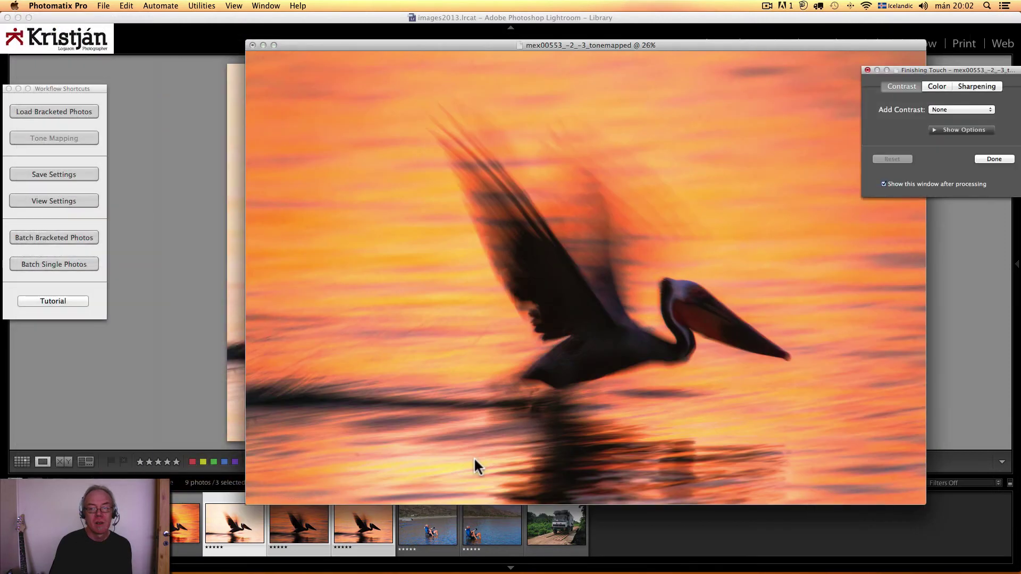
Apply Mild Contrast as a finishing touch to the tone-mapped image and reposition its window
{"action": "left_click_drag", "start_coordinate": [602, 47], "coordinate": [510, 33]}
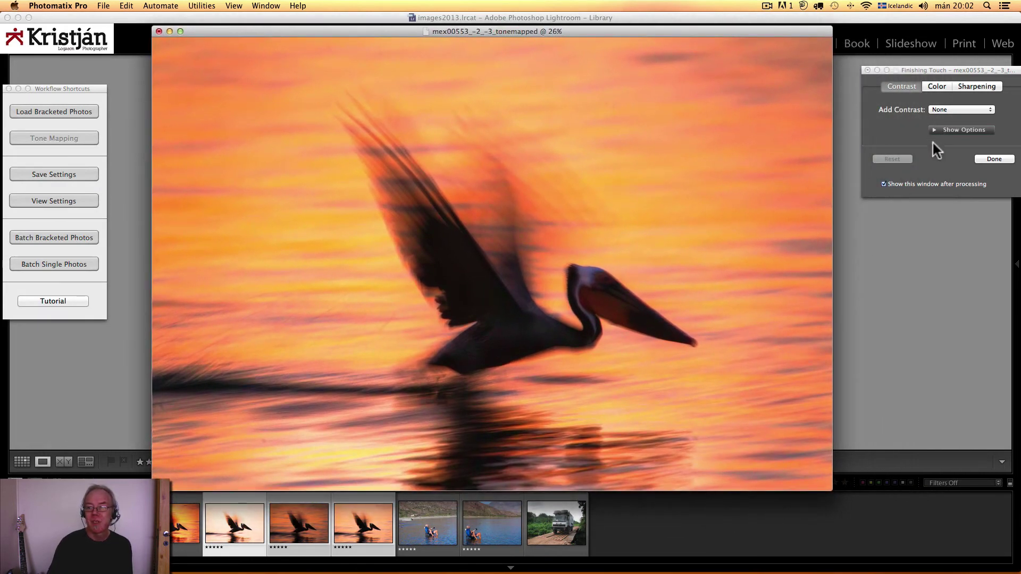
{"action": "left_click", "coordinate": [957, 109]}
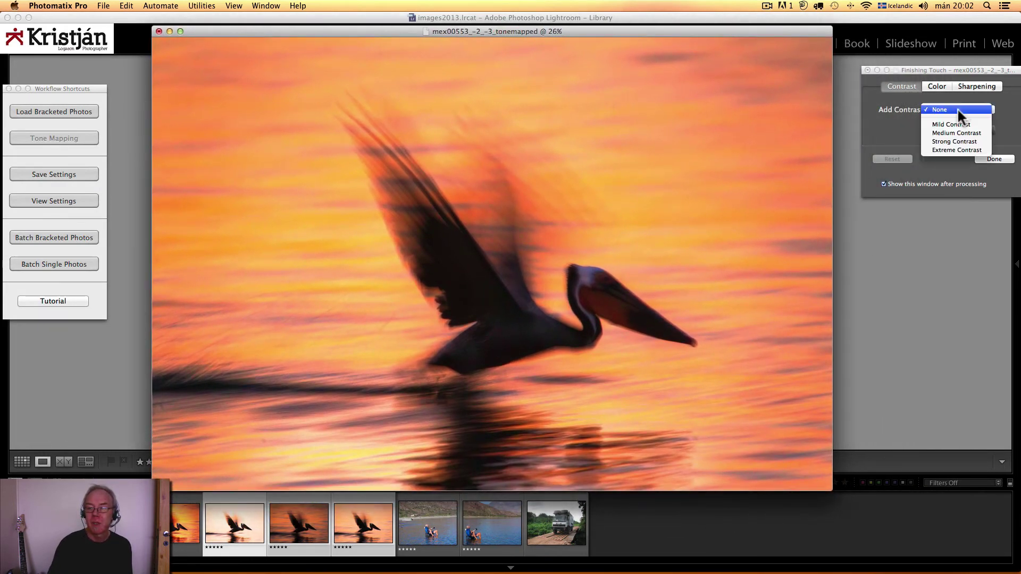
{"action": "left_click", "coordinate": [959, 123]}
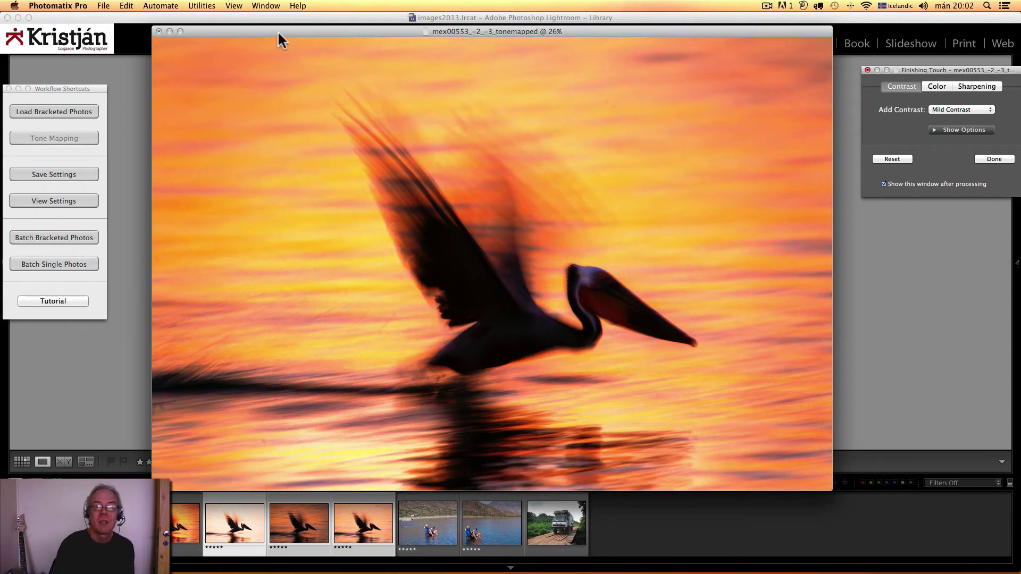
{"action": "left_click_drag", "start_coordinate": [291, 30], "coordinate": [284, 32]}
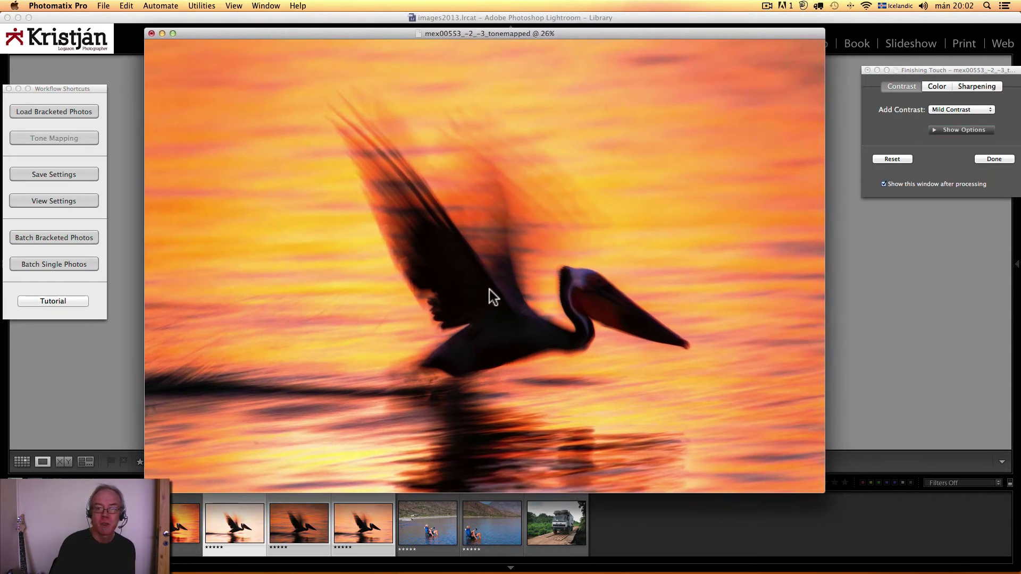
Close the tone-mapped image without saving and open mex00553_-2_-3_tonemapped.tif from the pelican folder instead
{"action": "left_click", "coordinate": [151, 34]}
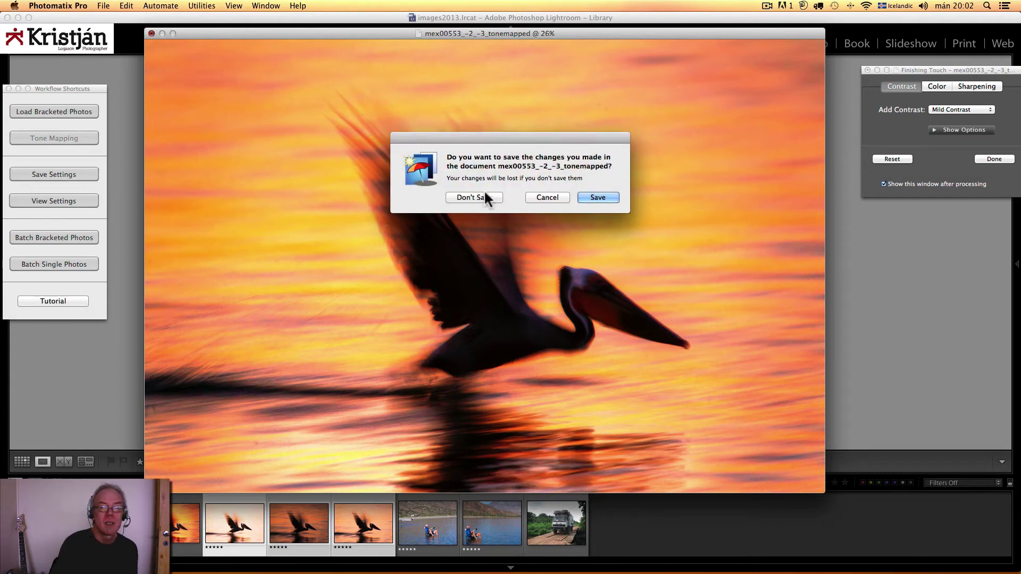
{"action": "left_click", "coordinate": [485, 196]}
{"action": "left_click", "coordinate": [103, 6]}
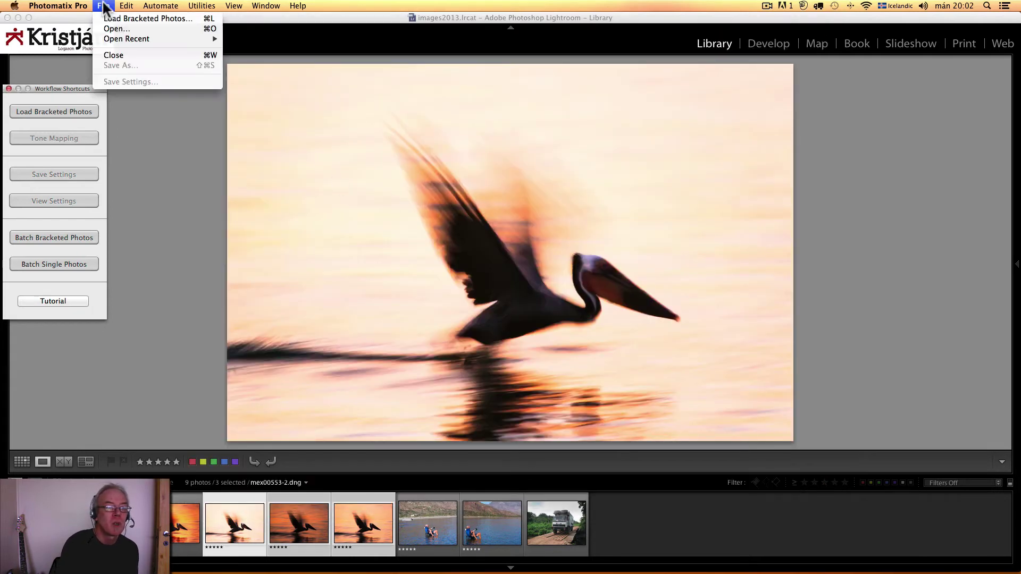
{"action": "left_click", "coordinate": [120, 30]}
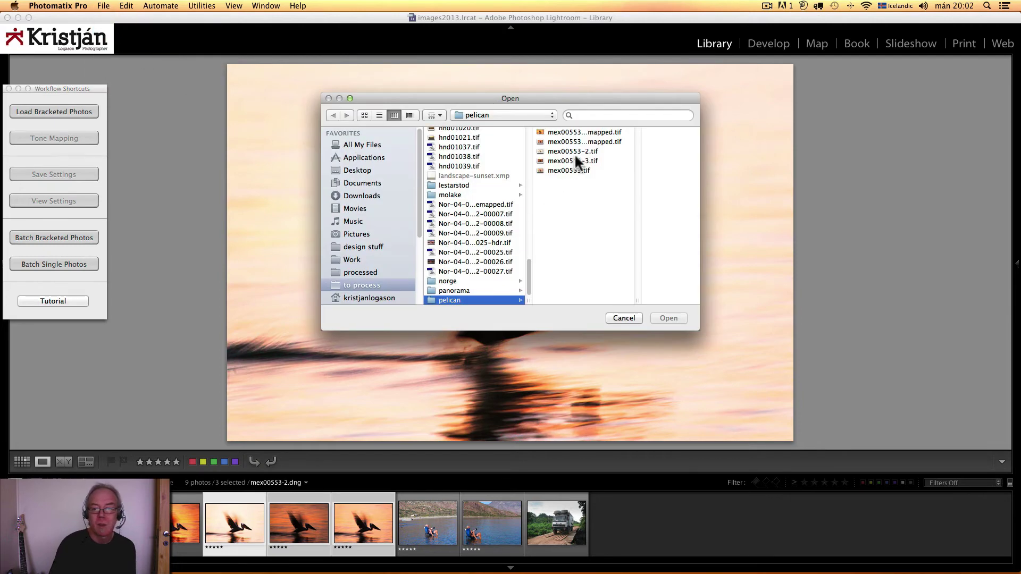
{"action": "left_click", "coordinate": [575, 132]}
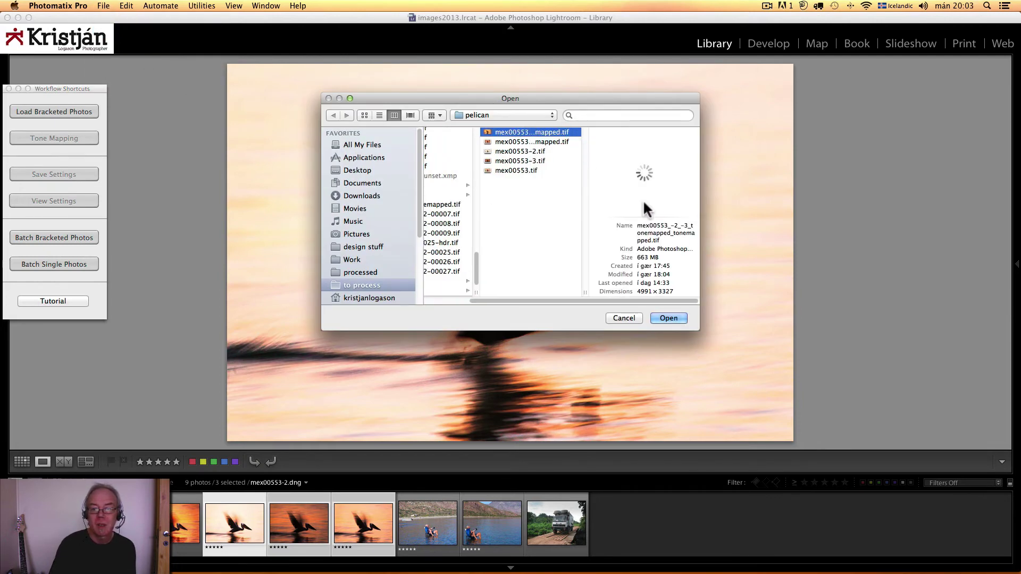
{"action": "left_click", "coordinate": [534, 140]}
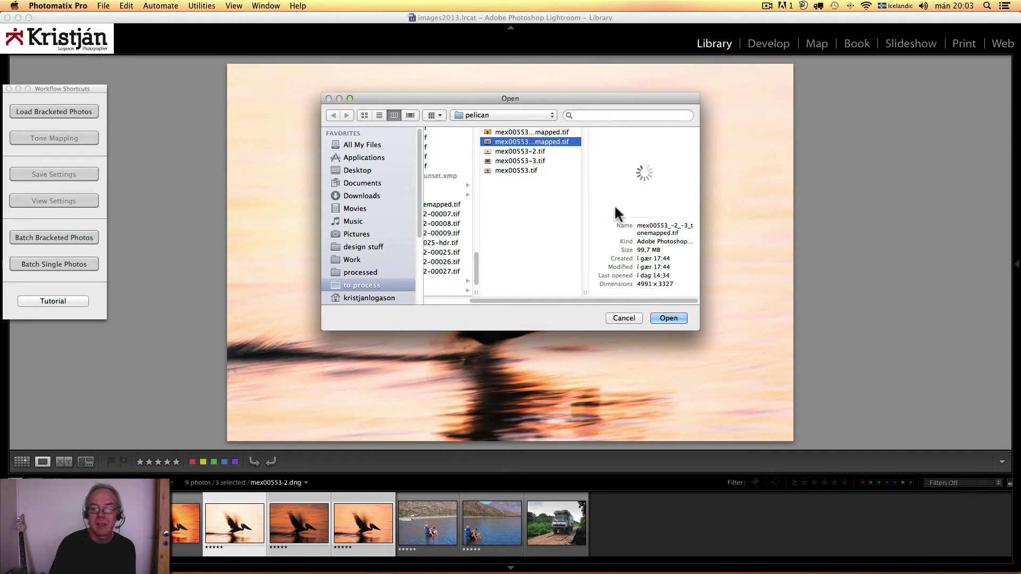
{"action": "left_click", "coordinate": [670, 317]}
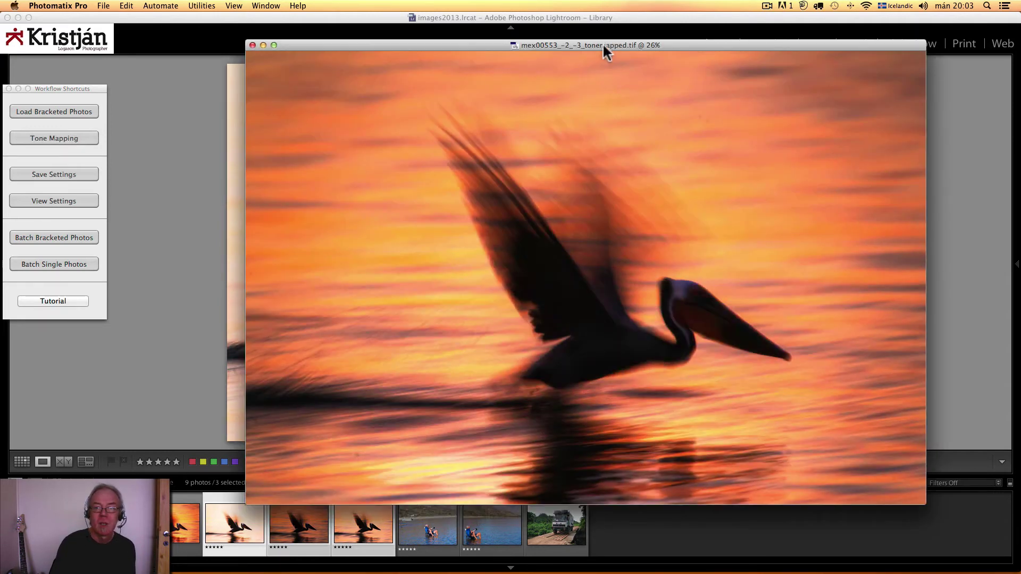
{"action": "left_click_drag", "start_coordinate": [601, 43], "coordinate": [508, 28]}
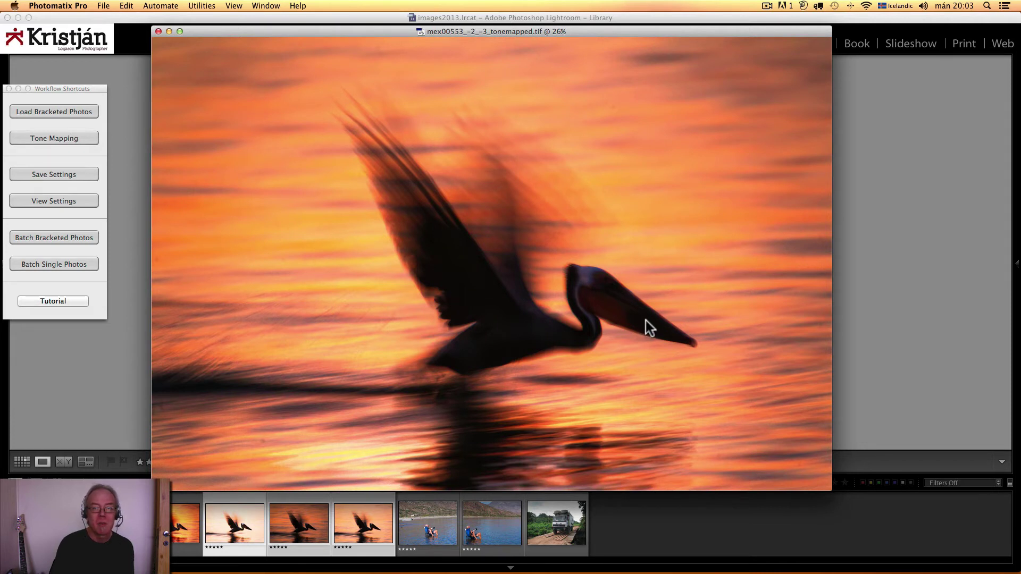
Start a second tone mapping on the opened image using the Tone Compressor method
{"action": "left_click", "coordinate": [53, 141]}
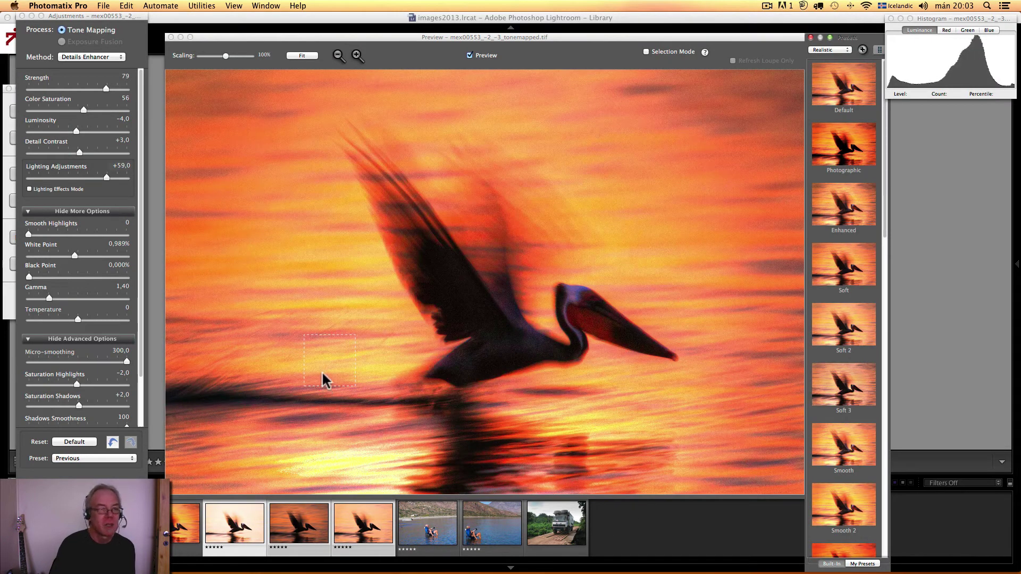
{"action": "left_click", "coordinate": [102, 58]}
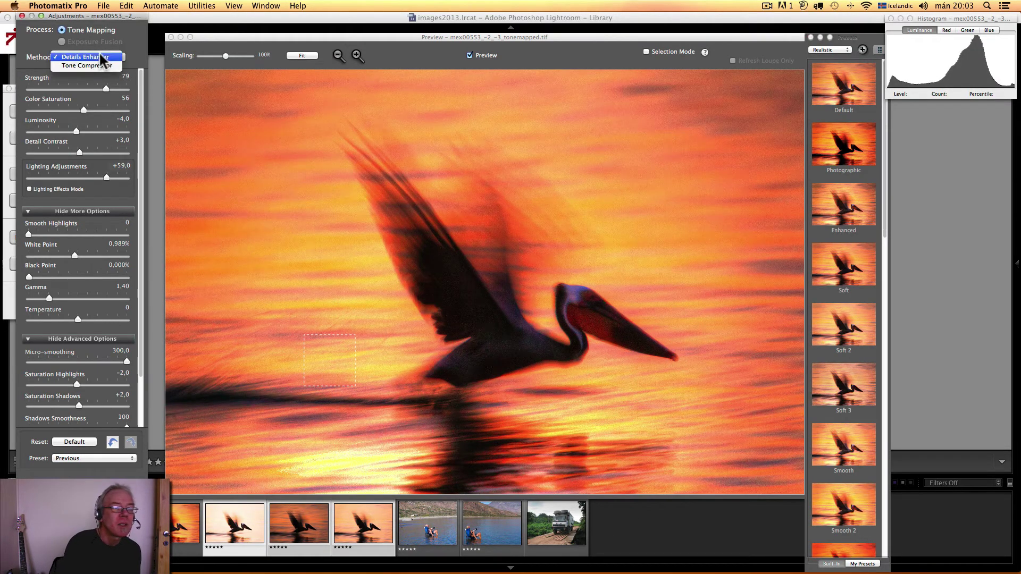
{"action": "left_click", "coordinate": [102, 65]}
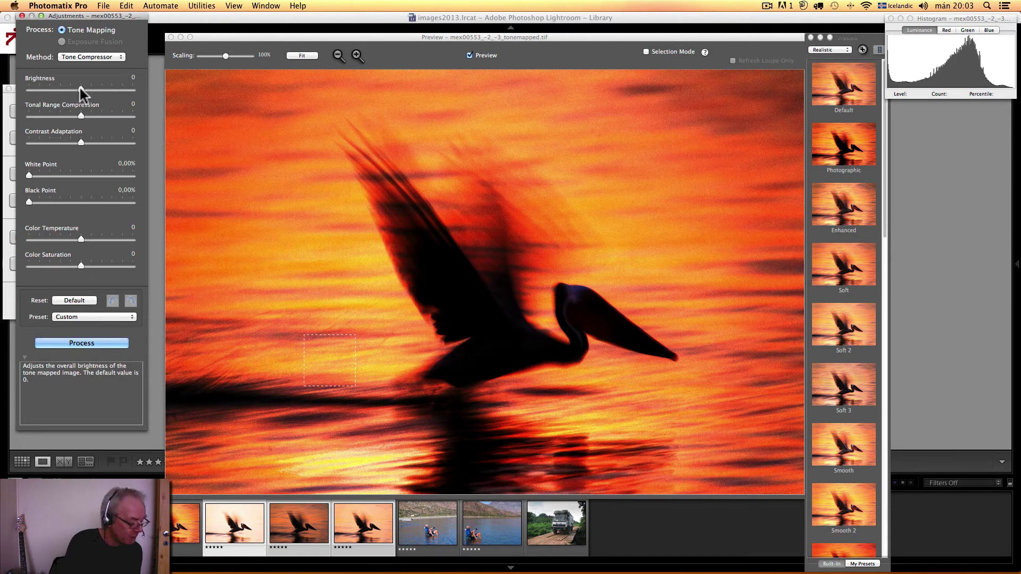
Set the Tone Compressor's Brightness to +6,0, Tonal Range Compression to +3,0 and Contrast Adaptation to +100,0
{"action": "left_click_drag", "start_coordinate": [81, 87], "coordinate": [83, 86]}
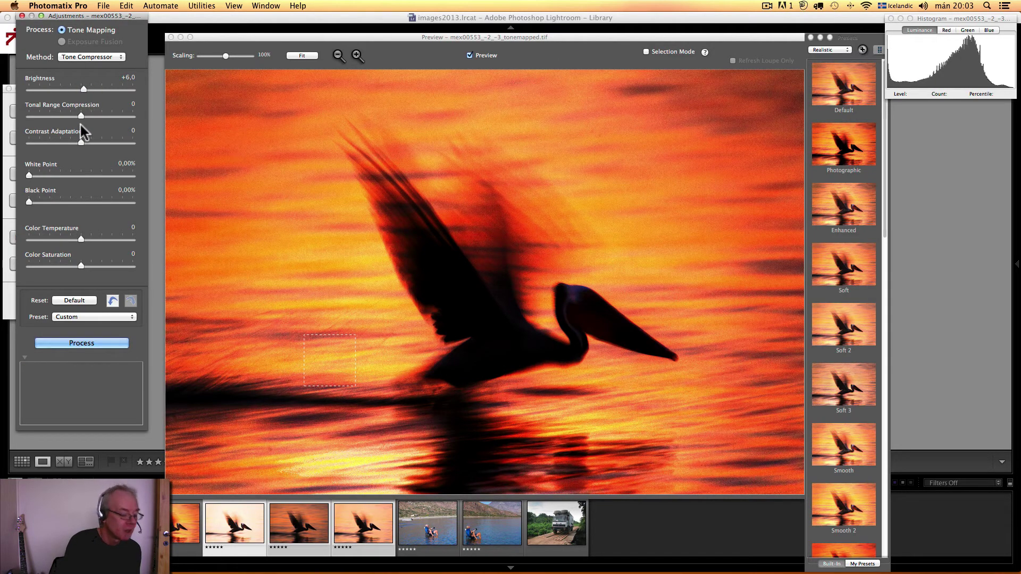
{"action": "mouse_move", "coordinate": [65, 123]}
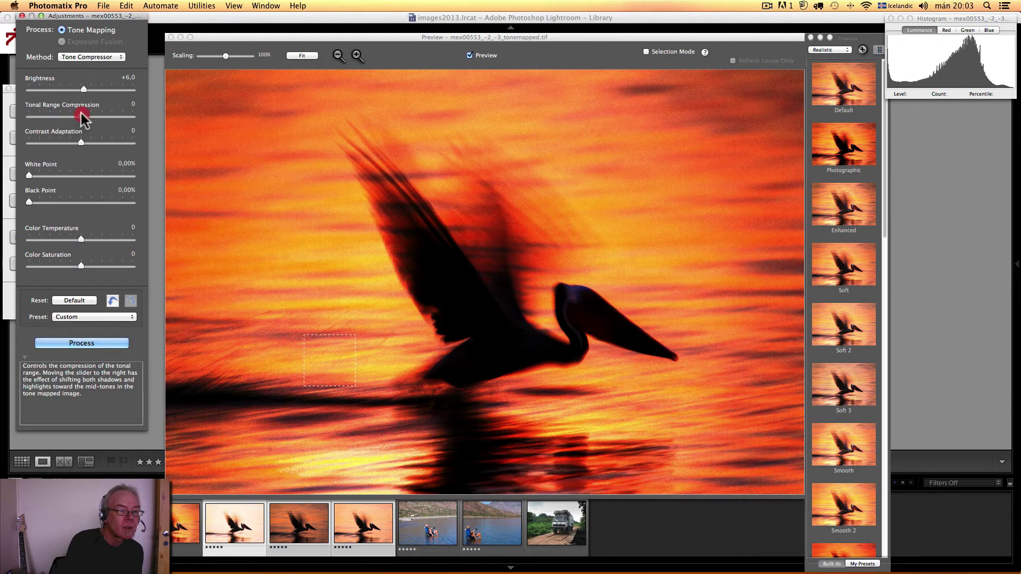
{"action": "left_click_drag", "start_coordinate": [81, 115], "coordinate": [82, 116]}
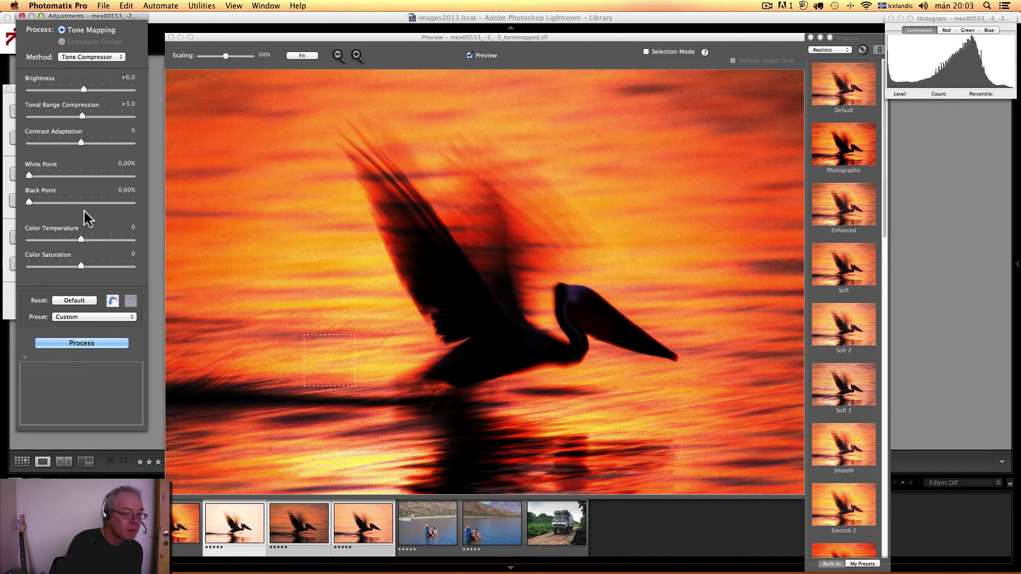
{"action": "left_click_drag", "start_coordinate": [79, 140], "coordinate": [133, 149]}
{"action": "left_click", "coordinate": [85, 140]}
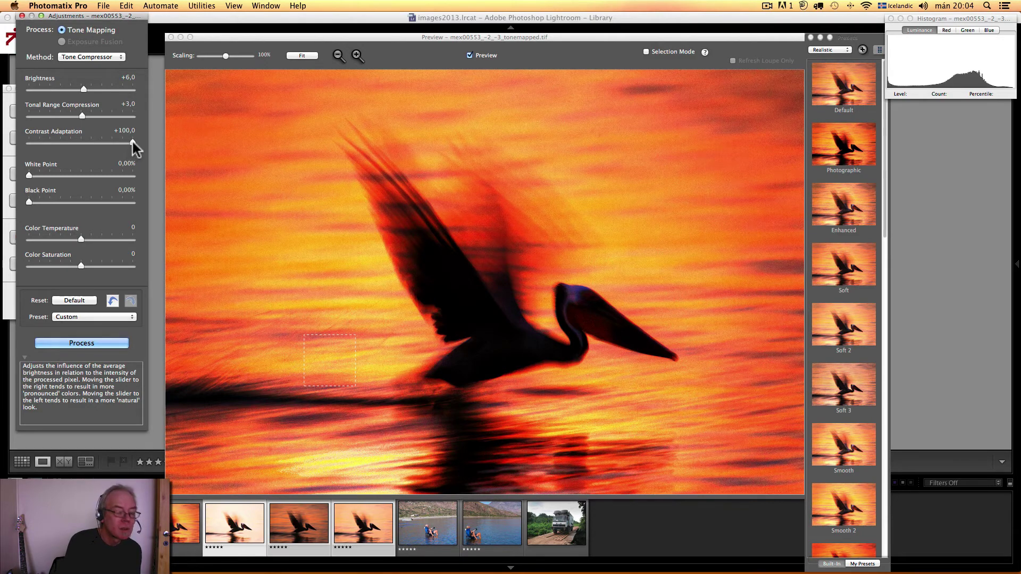
Process the tone mapping with the current Tone Compressor settings and reposition the resulting image window
{"action": "mouse_move", "coordinate": [77, 114]}
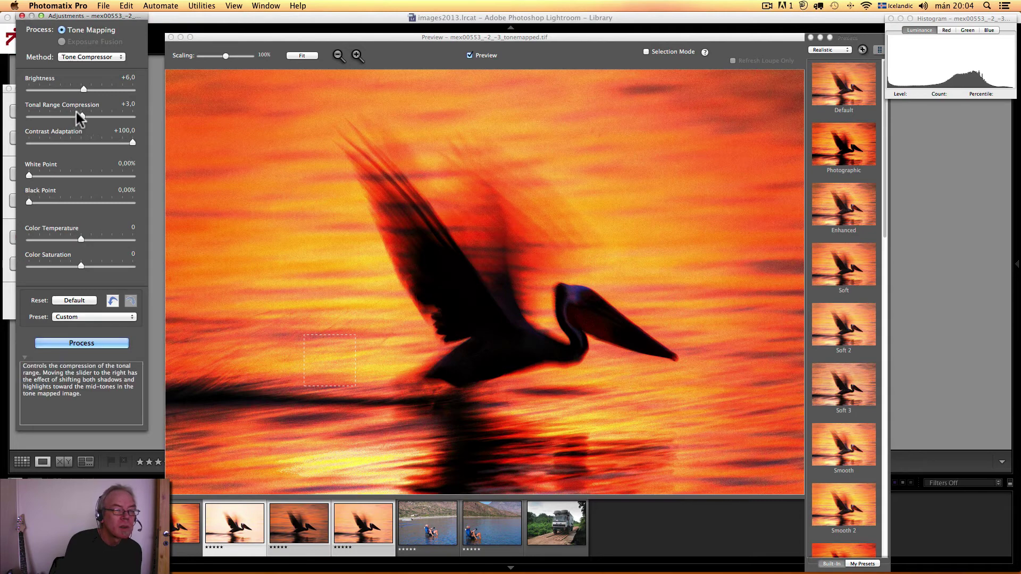
{"action": "mouse_move", "coordinate": [80, 116]}
{"action": "left_mouse_down"}
{"action": "mouse_move", "coordinate": [94, 116]}
{"action": "mouse_move", "coordinate": [69, 120]}
{"action": "mouse_move", "coordinate": [91, 114]}
{"action": "mouse_move", "coordinate": [82, 116]}
{"action": "left_mouse_up"}
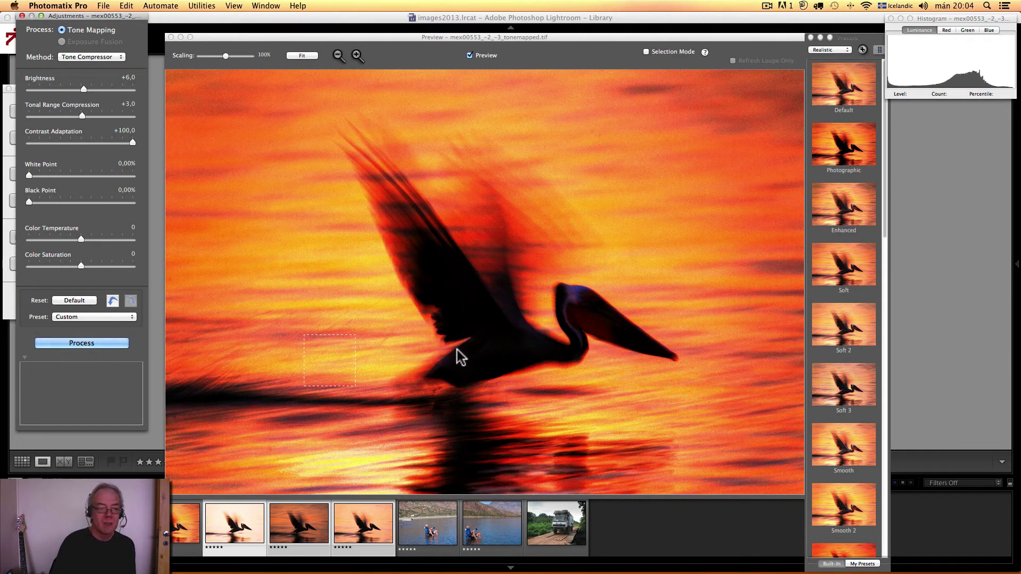
{"action": "left_click", "coordinate": [71, 343]}
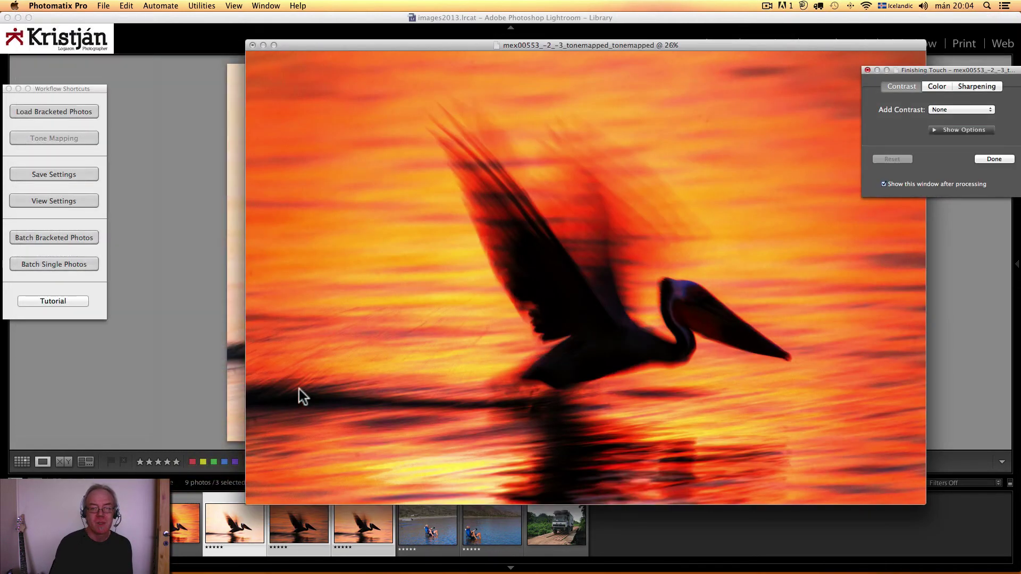
{"action": "left_click_drag", "start_coordinate": [697, 45], "coordinate": [583, 24]}
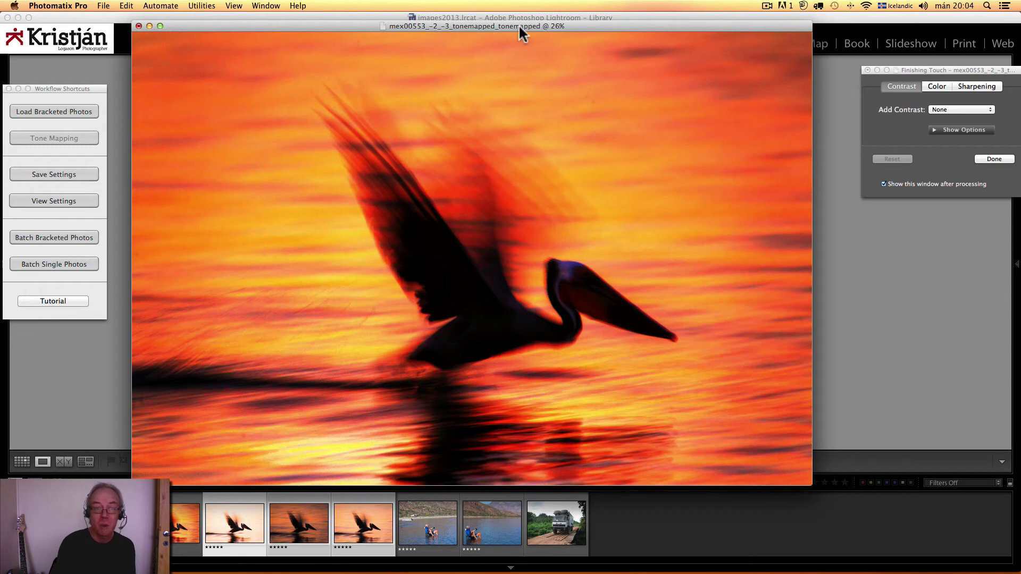
Close the twice tone-mapped image without saving it and switch to Lightroom
{"action": "left_click", "coordinate": [138, 26]}
{"action": "left_click", "coordinate": [468, 199]}
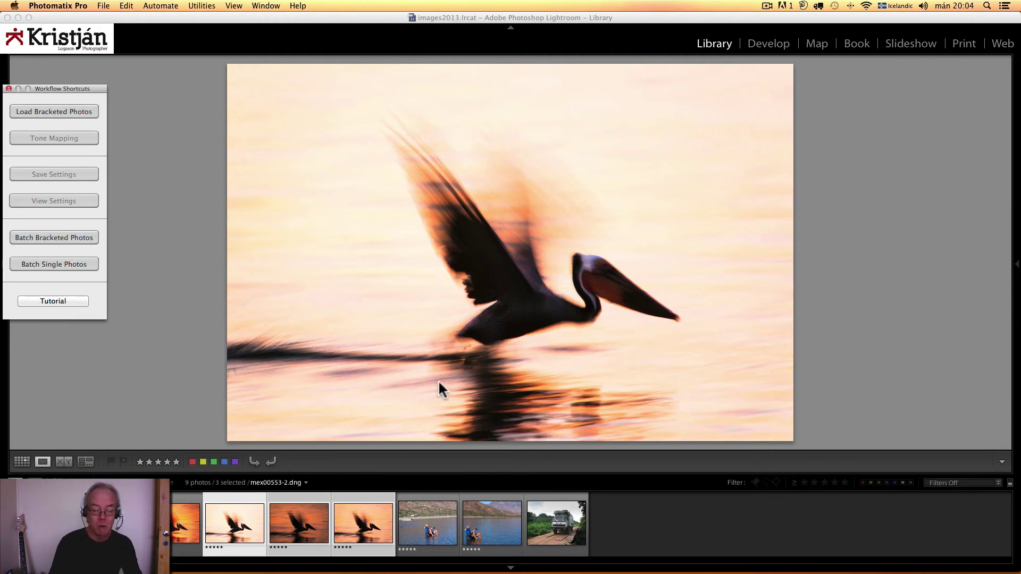
{"action": "left_click", "coordinate": [168, 243]}
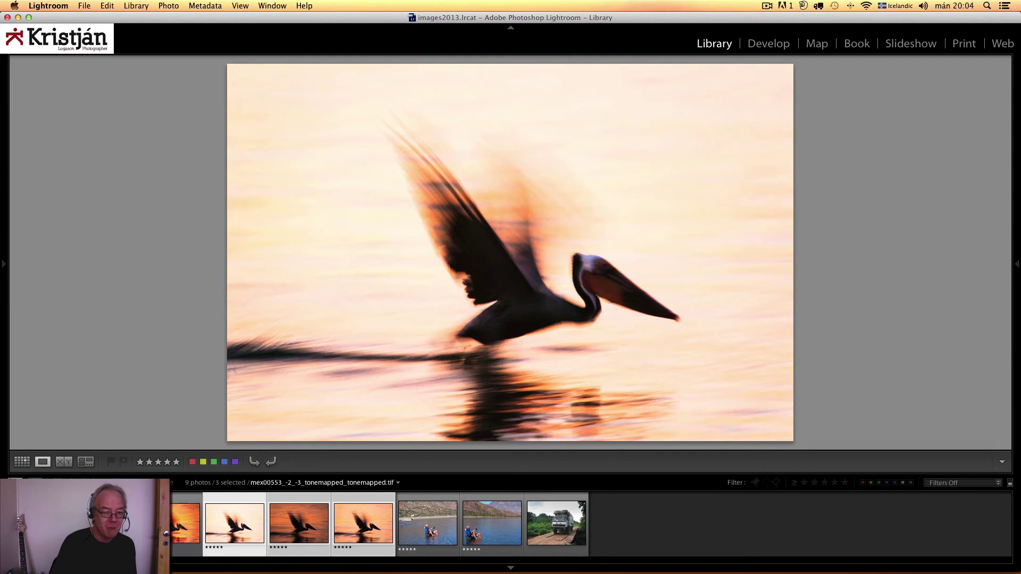
Display mex00553_-2_-3_tonemapped_tonemapped.tif in the Develop module
{"action": "left_click", "coordinate": [363, 524]}
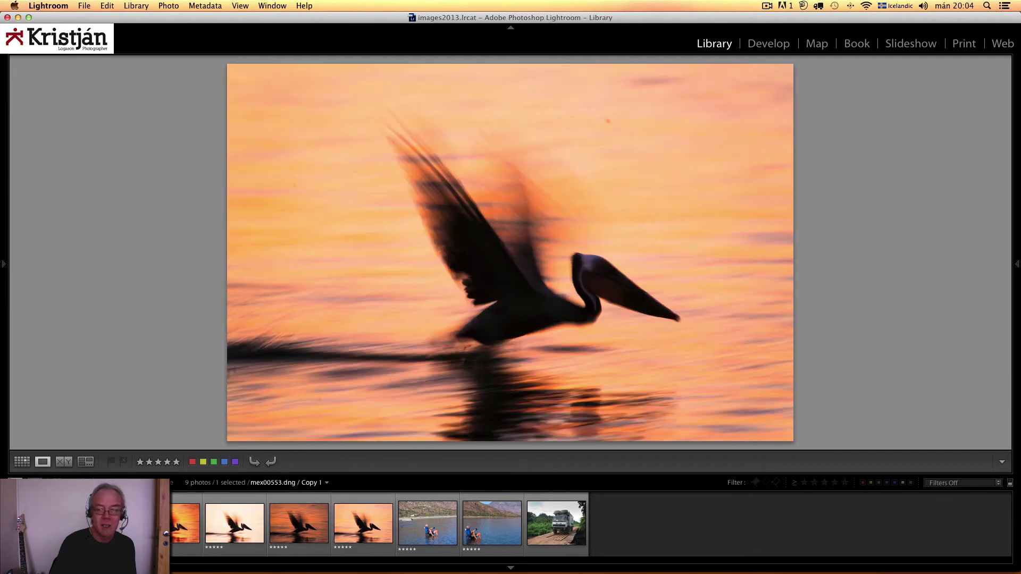
{"action": "left_click", "coordinate": [768, 43]}
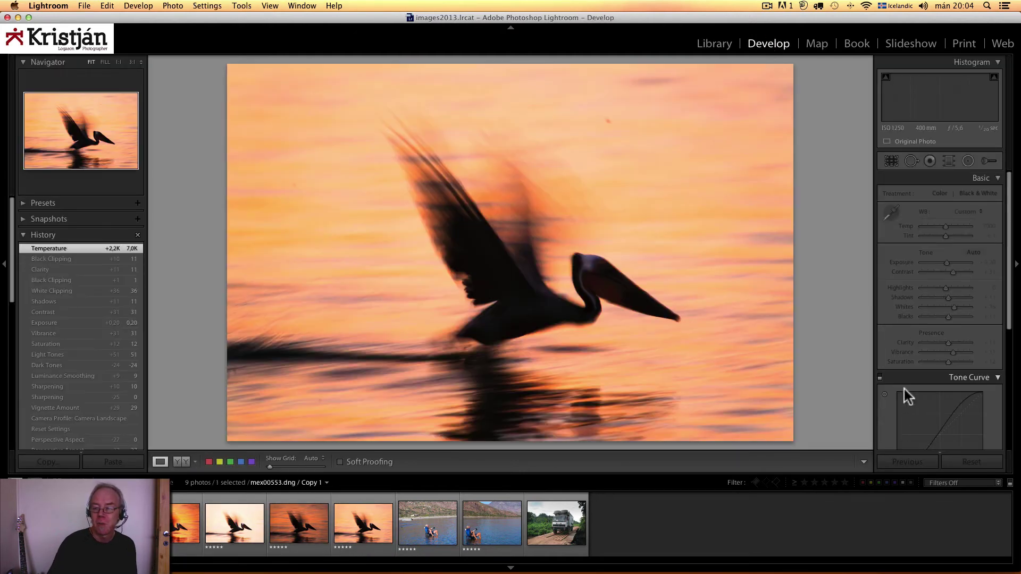
{"action": "left_click", "coordinate": [950, 463]}
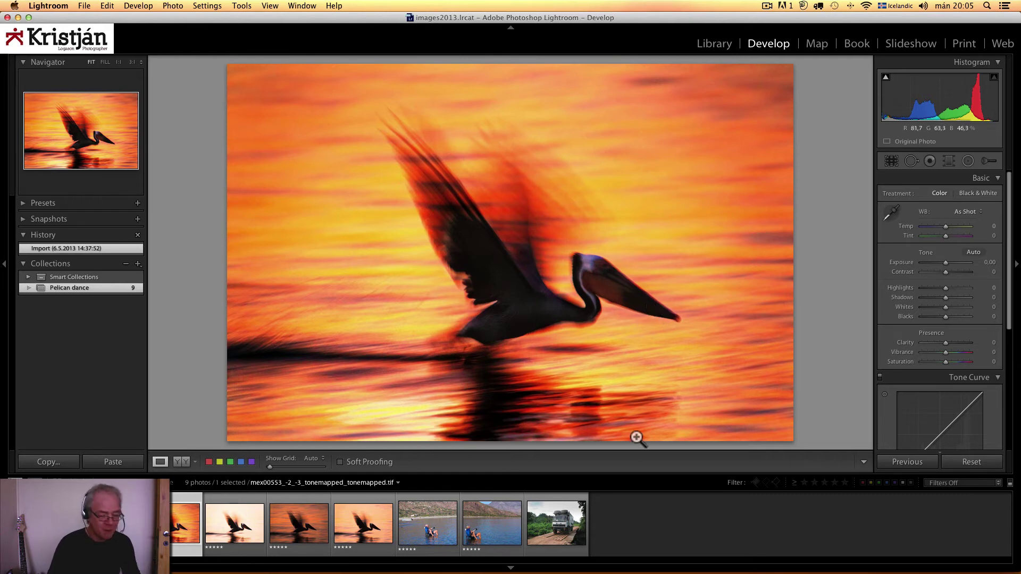
Switch to Photoshop and open mex00553_-2_-3_tonemapped_tonemapped.tif from the pelican folder
{"action": "mouse_move", "coordinate": [337, 568]}
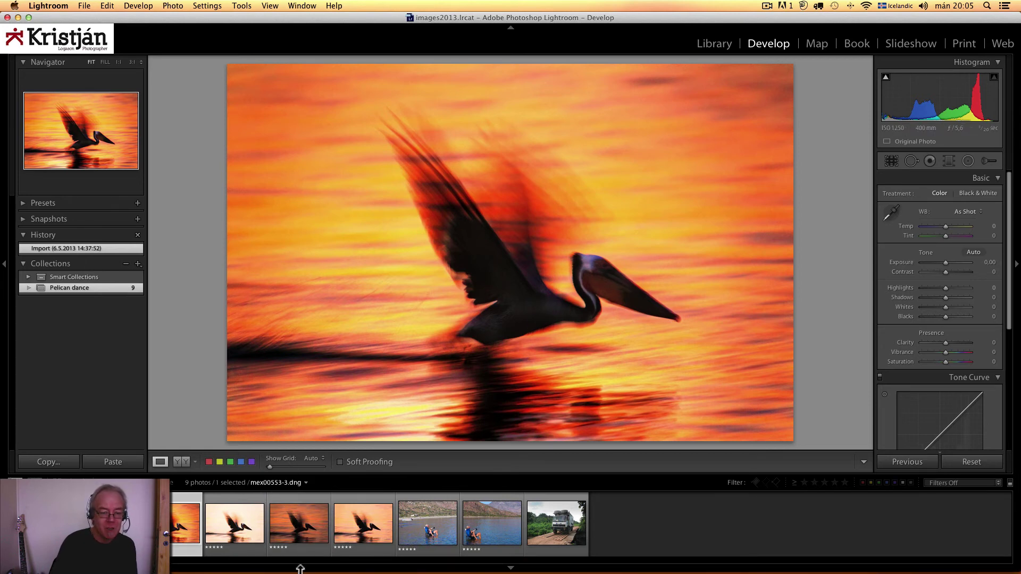
{"action": "left_click", "coordinate": [305, 549]}
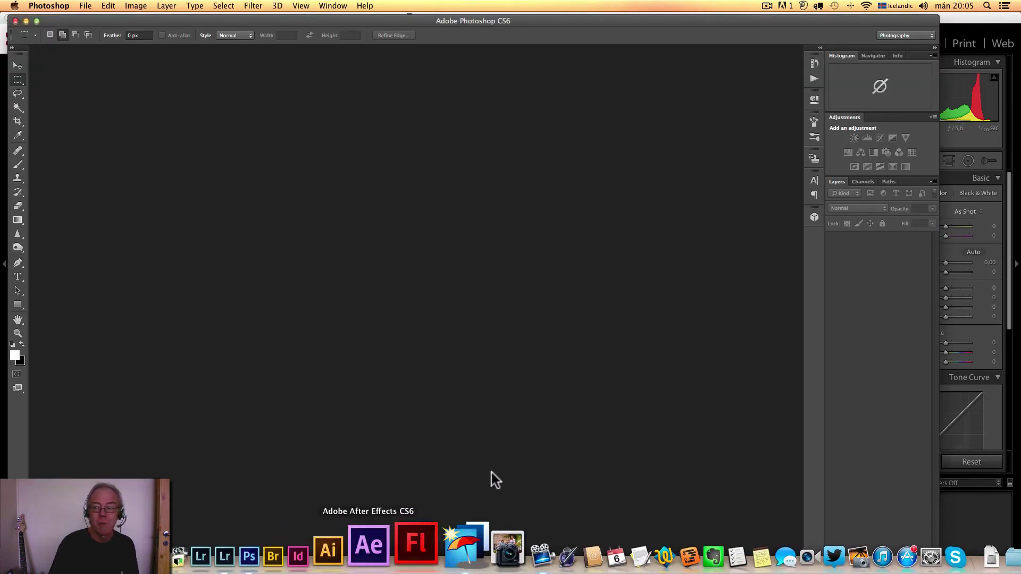
{"action": "left_click", "coordinate": [86, 6]}
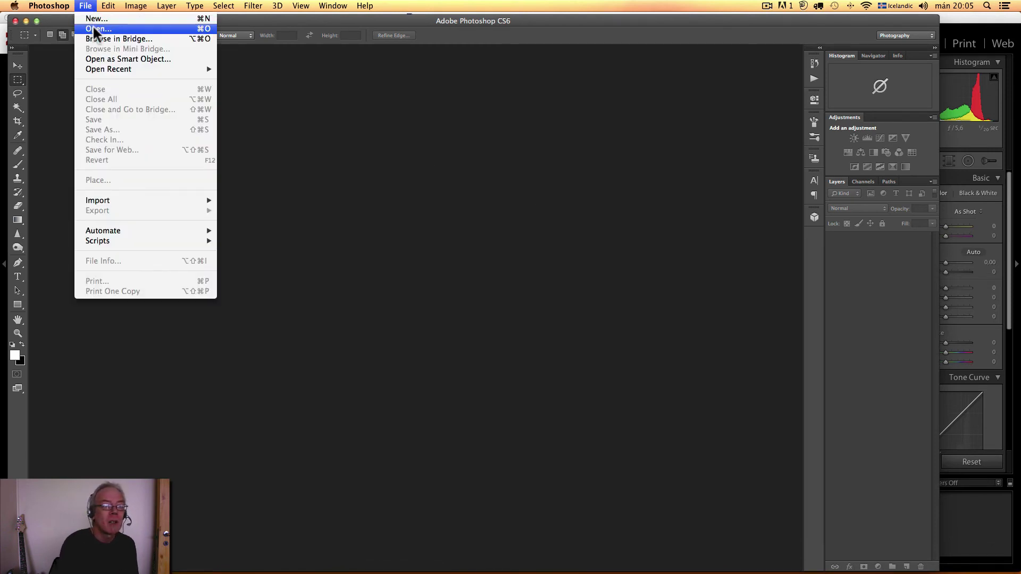
{"action": "left_click", "coordinate": [96, 29]}
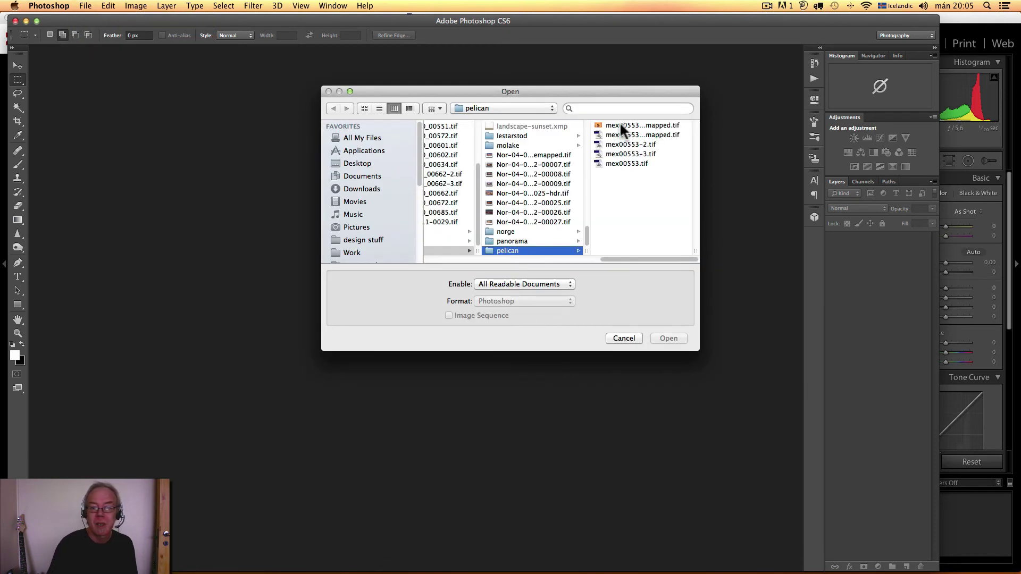
{"action": "left_click", "coordinate": [627, 124]}
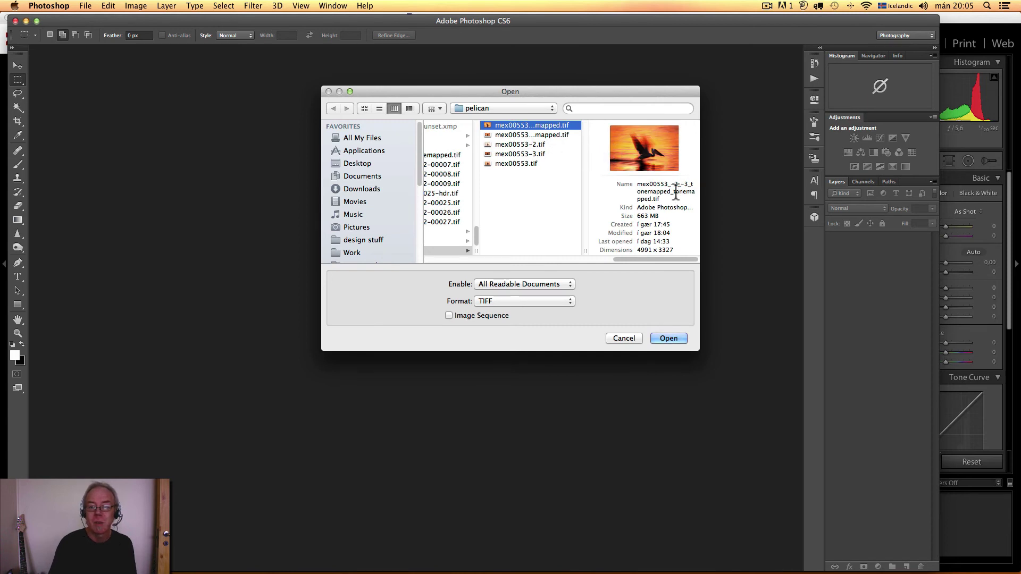
{"action": "left_click", "coordinate": [668, 338]}
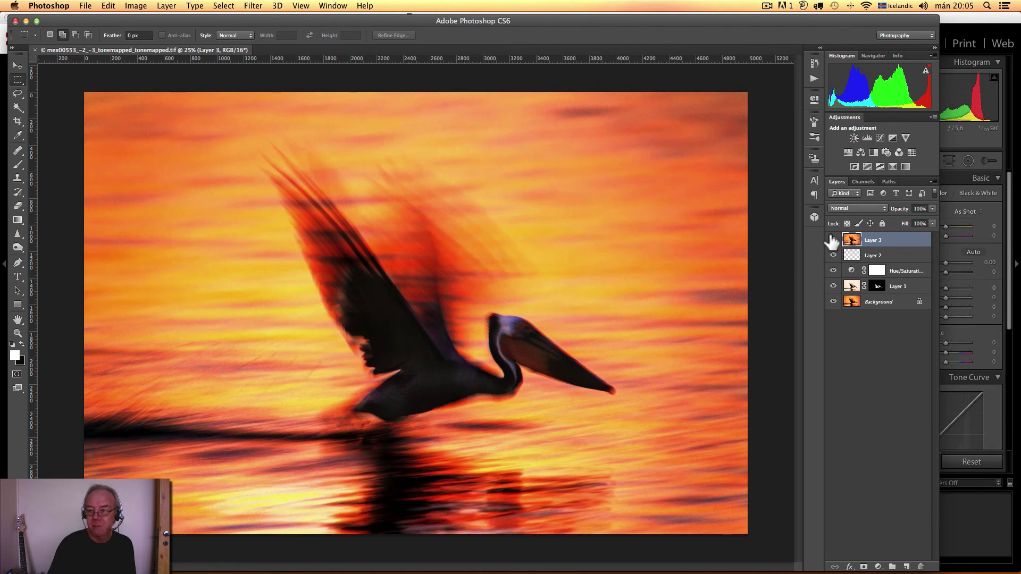
Hide Layer 3, Layer 2, the Hue/Saturation layer and Layer 1, and select the Background layer
{"action": "left_click", "coordinate": [833, 240]}
{"action": "left_click", "coordinate": [832, 271]}
{"action": "left_click", "coordinate": [832, 286]}
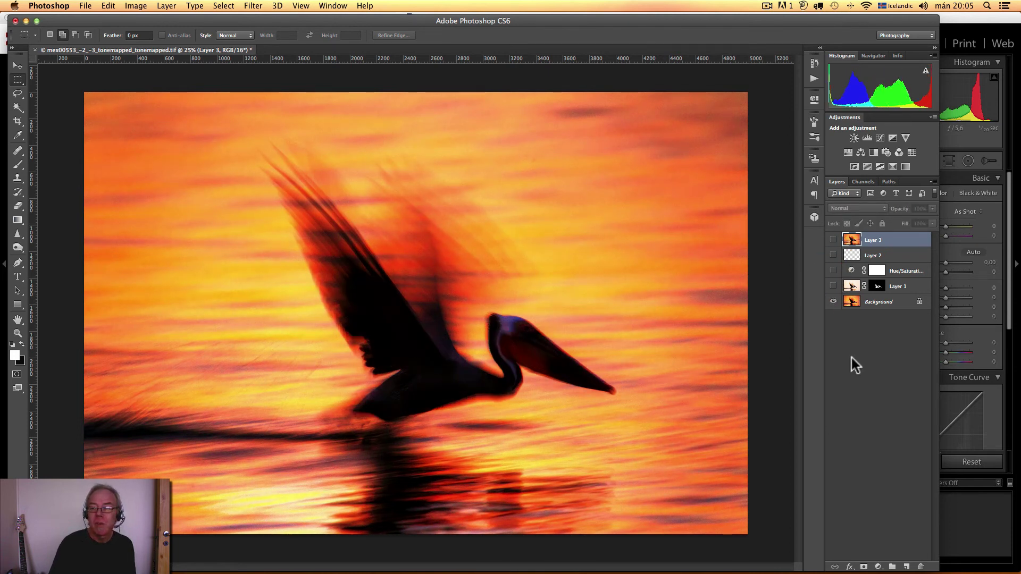
{"action": "left_click", "coordinate": [851, 302]}
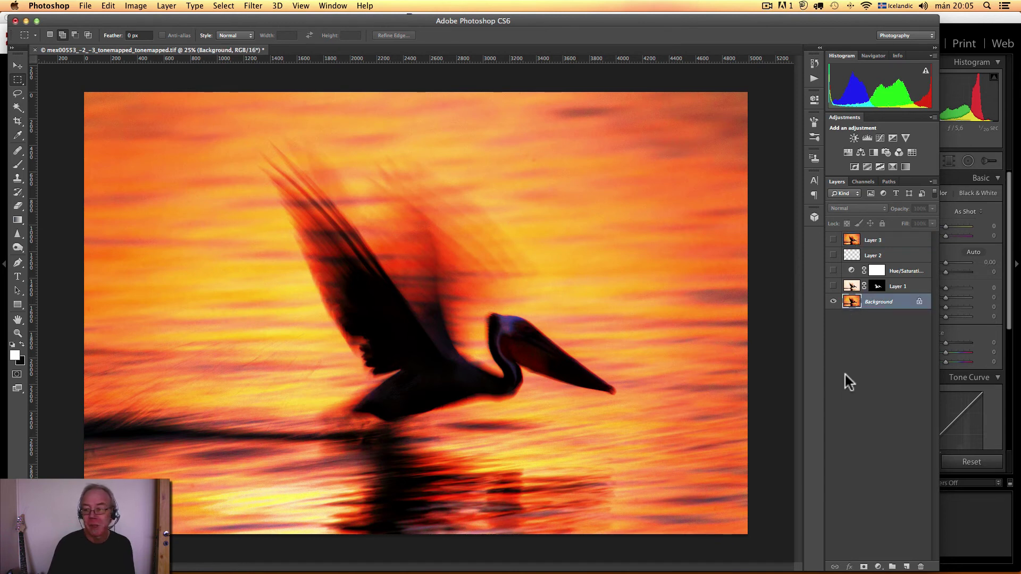
Open mex00553-2.tif, copy the whole image, close the file and paste the copy above the tone-mapped document's Background
{"action": "left_click", "coordinate": [87, 6]}
{"action": "left_click", "coordinate": [96, 29]}
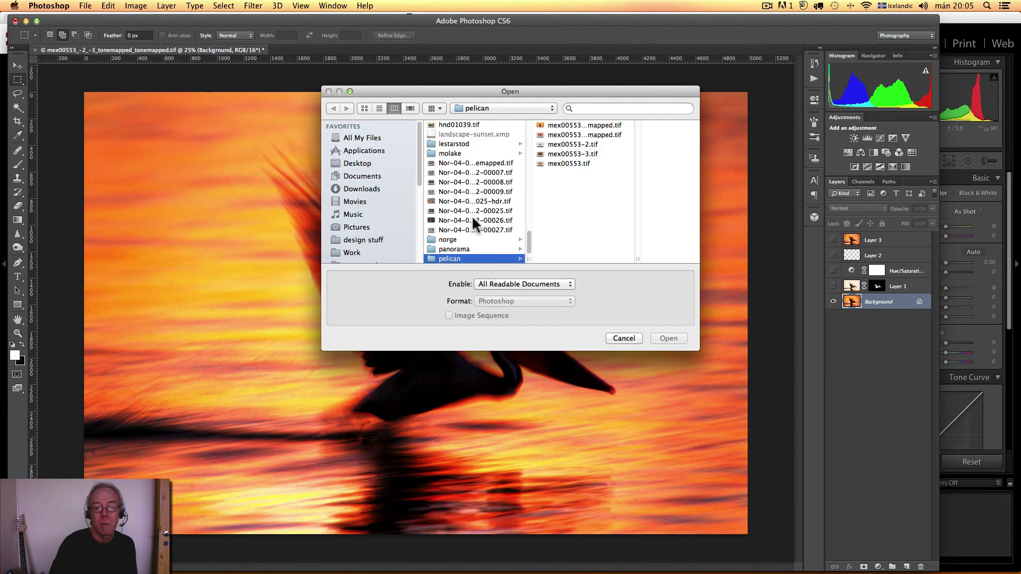
{"action": "left_click", "coordinate": [577, 140]}
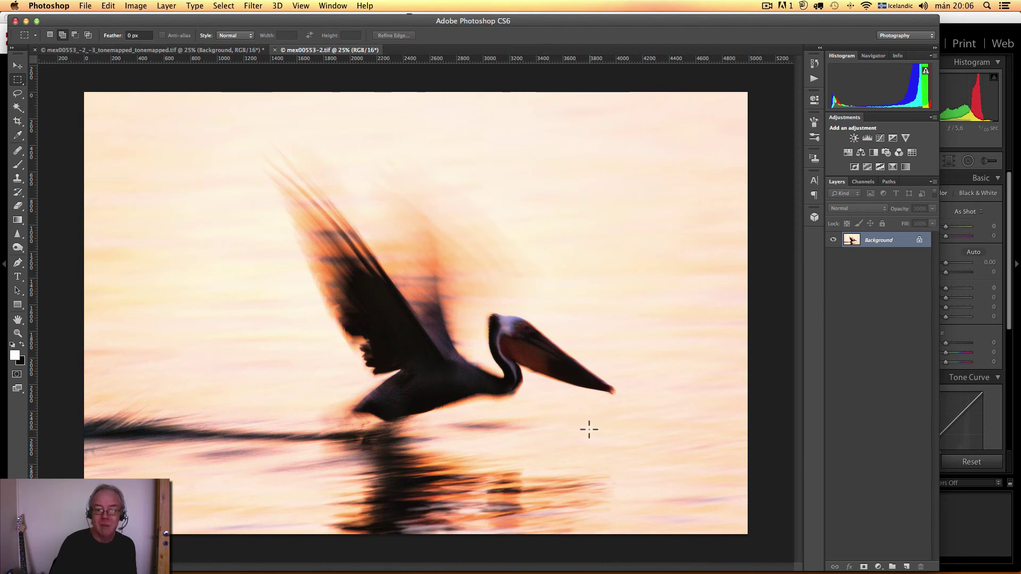
{"action": "key", "text": "super+a"}
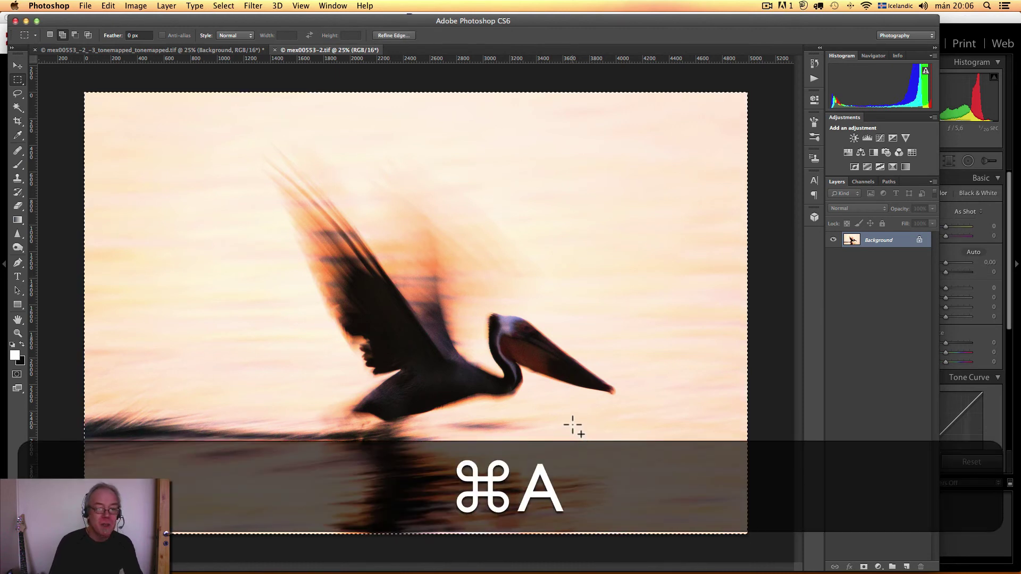
{"action": "key", "text": "super+c"}
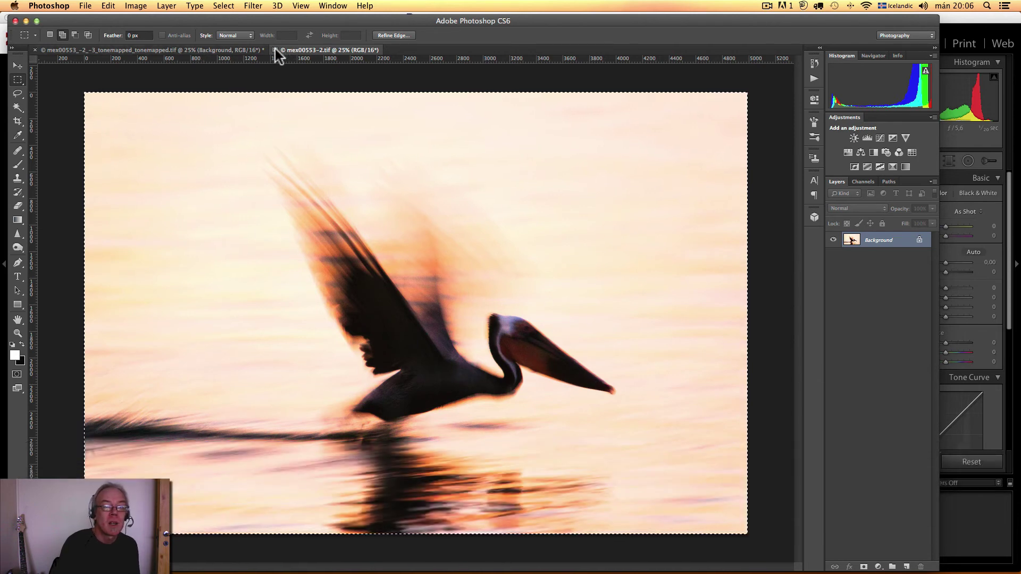
{"action": "left_click", "coordinate": [273, 50]}
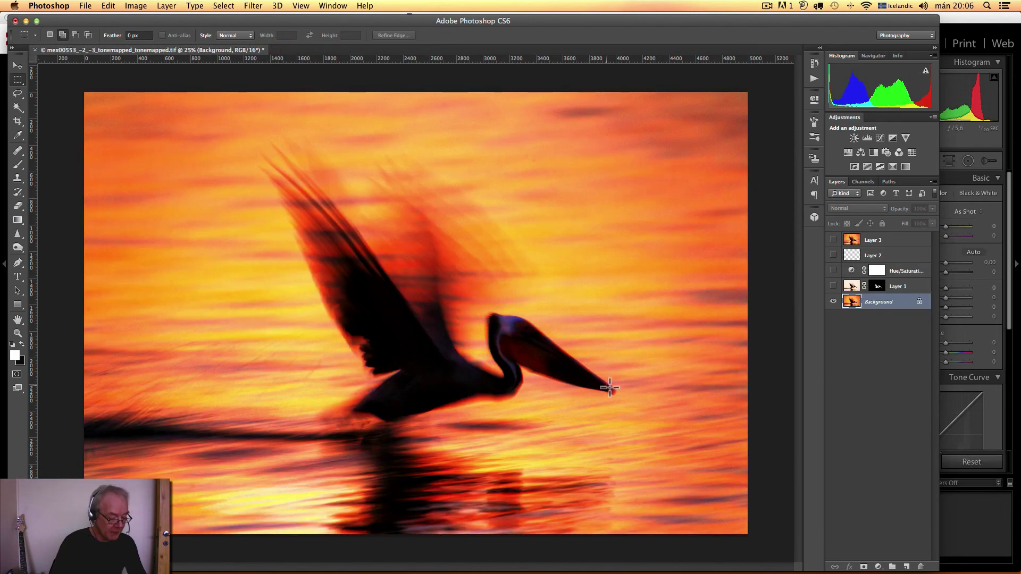
{"action": "key", "text": "super+v"}
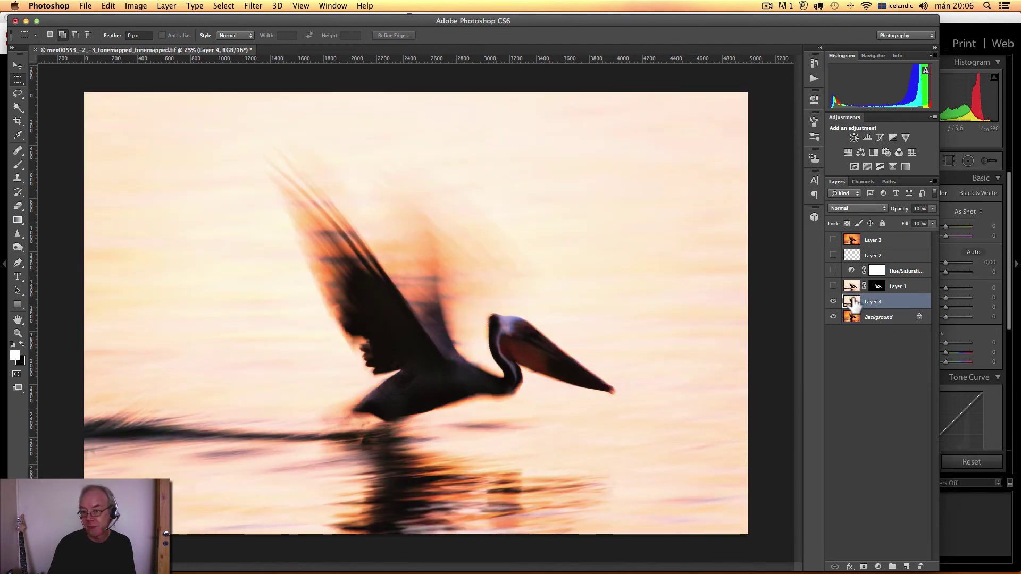
Add a layer mask to the pasted layer and invert it to black
{"action": "left_click", "coordinate": [864, 566]}
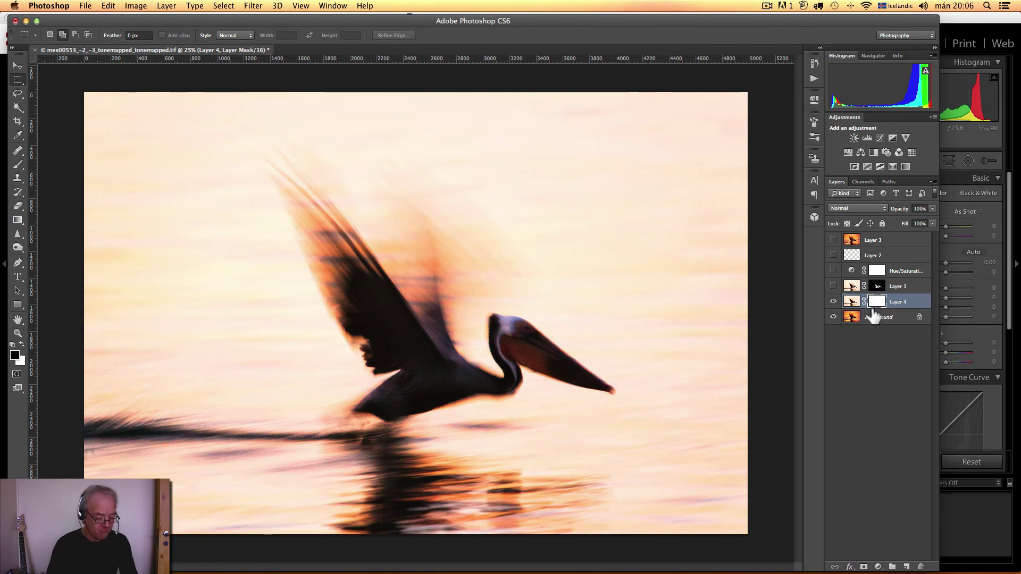
{"action": "key", "text": "super+i"}
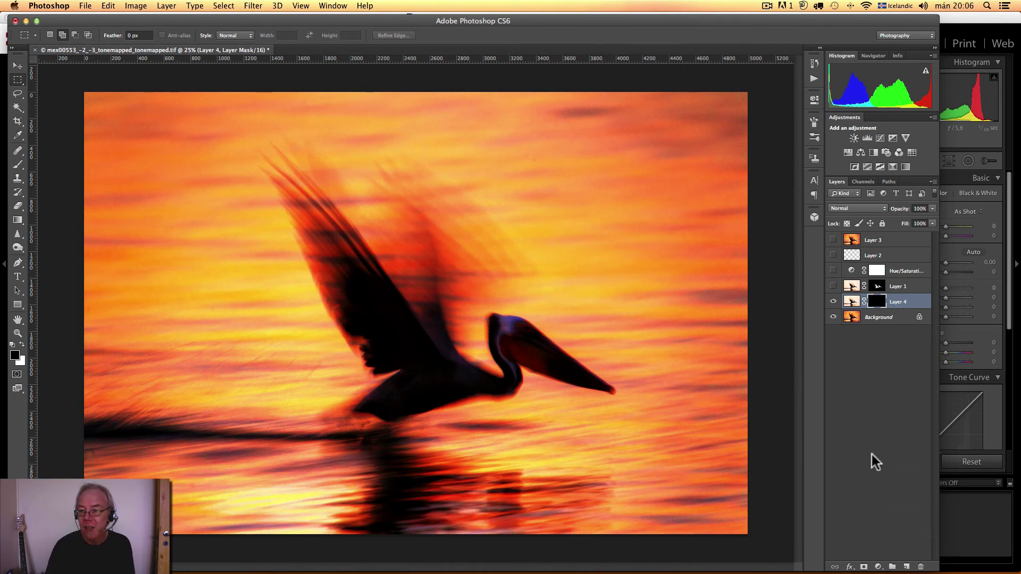
With the Brush, paint white on the pasted layer's mask over the pelican's beak, head, body and wing and its dark reflection
{"action": "left_click", "coordinate": [19, 168]}
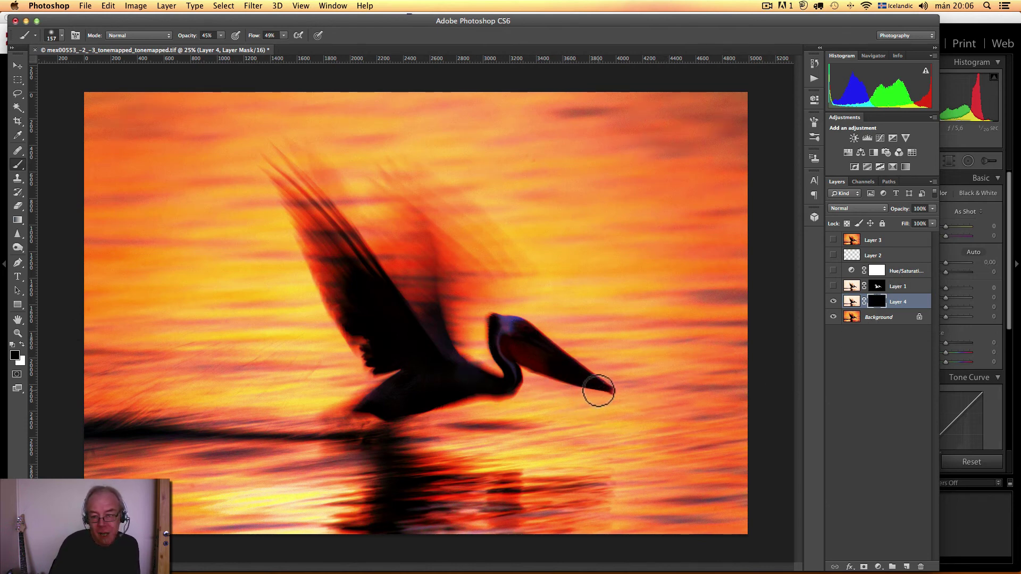
{"action": "mouse_move", "coordinate": [610, 391]}
{"action": "left_mouse_down"}
{"action": "mouse_move", "coordinate": [497, 336]}
{"action": "mouse_move", "coordinate": [556, 361]}
{"action": "mouse_move", "coordinate": [506, 323]}
{"action": "mouse_move", "coordinate": [513, 342]}
{"action": "mouse_move", "coordinate": [517, 329]}
{"action": "mouse_move", "coordinate": [504, 326]}
{"action": "mouse_move", "coordinate": [592, 379]}
{"action": "mouse_move", "coordinate": [525, 348]}
{"action": "mouse_move", "coordinate": [539, 349]}
{"action": "mouse_move", "coordinate": [518, 339]}
{"action": "mouse_move", "coordinate": [534, 331]}
{"action": "mouse_move", "coordinate": [371, 304]}
{"action": "mouse_move", "coordinate": [377, 348]}
{"action": "mouse_move", "coordinate": [526, 351]}
{"action": "mouse_move", "coordinate": [517, 328]}
{"action": "mouse_move", "coordinate": [504, 325]}
{"action": "mouse_move", "coordinate": [551, 362]}
{"action": "mouse_move", "coordinate": [499, 326]}
{"action": "left_mouse_up"}
{"action": "left_click", "coordinate": [22, 344]}
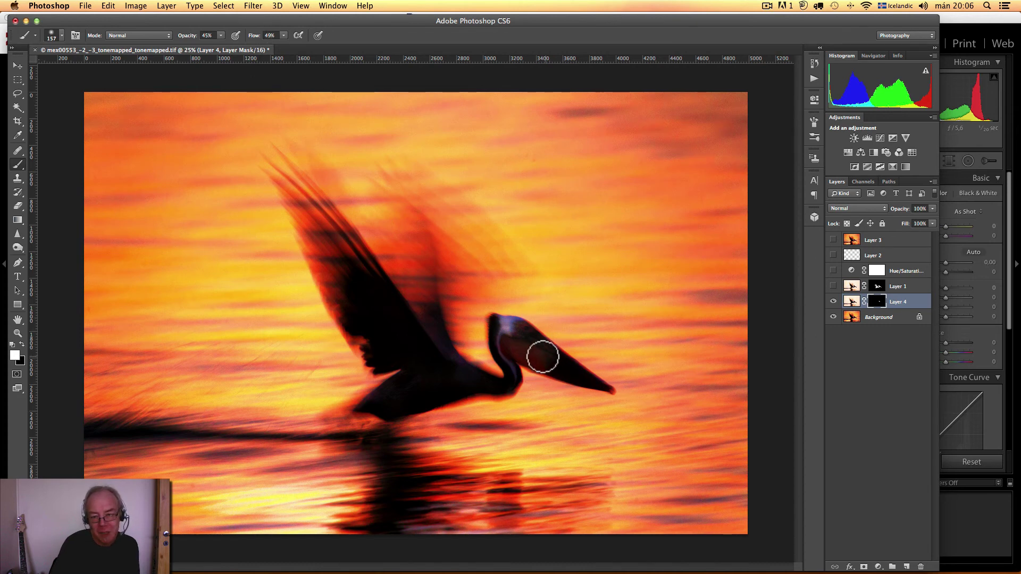
{"action": "mouse_move", "coordinate": [535, 348]}
{"action": "left_mouse_down"}
{"action": "mouse_move", "coordinate": [502, 325]}
{"action": "mouse_move", "coordinate": [588, 382]}
{"action": "mouse_move", "coordinate": [524, 350]}
{"action": "mouse_move", "coordinate": [515, 326]}
{"action": "mouse_move", "coordinate": [517, 346]}
{"action": "mouse_move", "coordinate": [491, 386]}
{"action": "mouse_move", "coordinate": [406, 391]}
{"action": "mouse_move", "coordinate": [463, 377]}
{"action": "mouse_move", "coordinate": [435, 371]}
{"action": "mouse_move", "coordinate": [494, 383]}
{"action": "mouse_move", "coordinate": [394, 388]}
{"action": "mouse_move", "coordinate": [477, 382]}
{"action": "mouse_move", "coordinate": [385, 358]}
{"action": "mouse_move", "coordinate": [403, 351]}
{"action": "mouse_move", "coordinate": [391, 327]}
{"action": "left_mouse_up"}
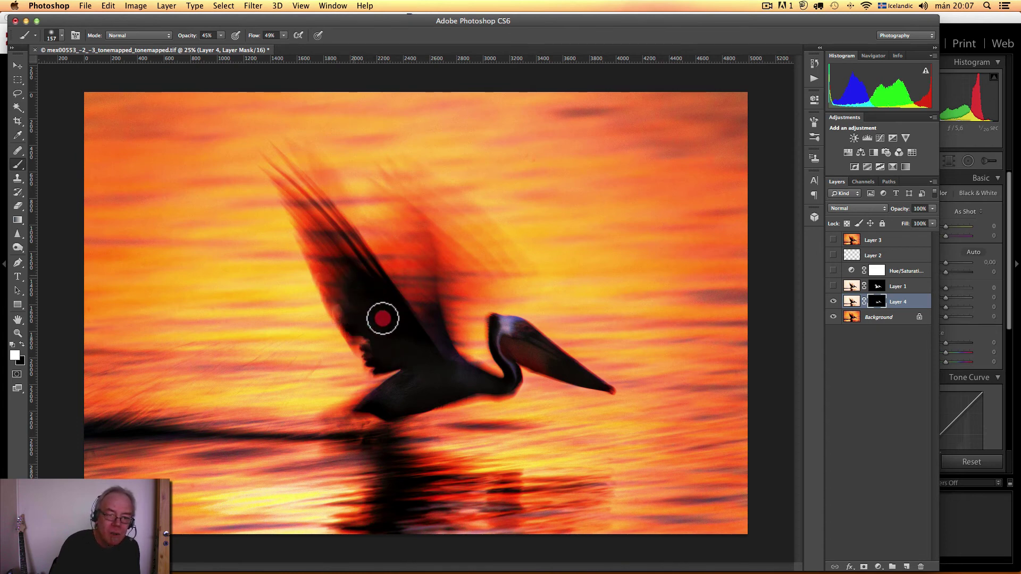
{"action": "mouse_move", "coordinate": [358, 269]}
{"action": "left_mouse_down"}
{"action": "mouse_move", "coordinate": [416, 352]}
{"action": "mouse_move", "coordinate": [463, 369]}
{"action": "left_mouse_up"}
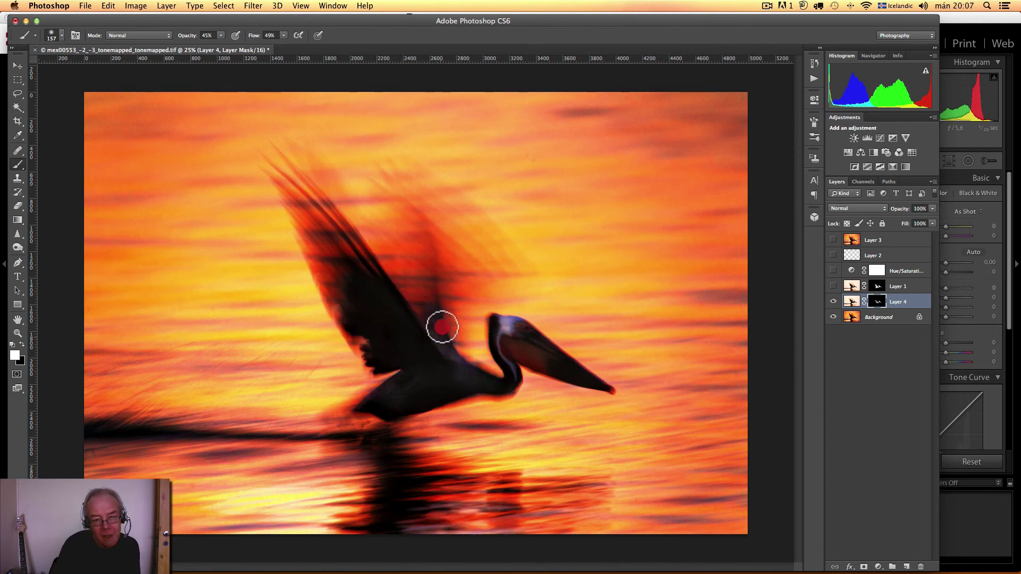
{"action": "left_click_drag", "start_coordinate": [440, 326], "coordinate": [348, 262]}
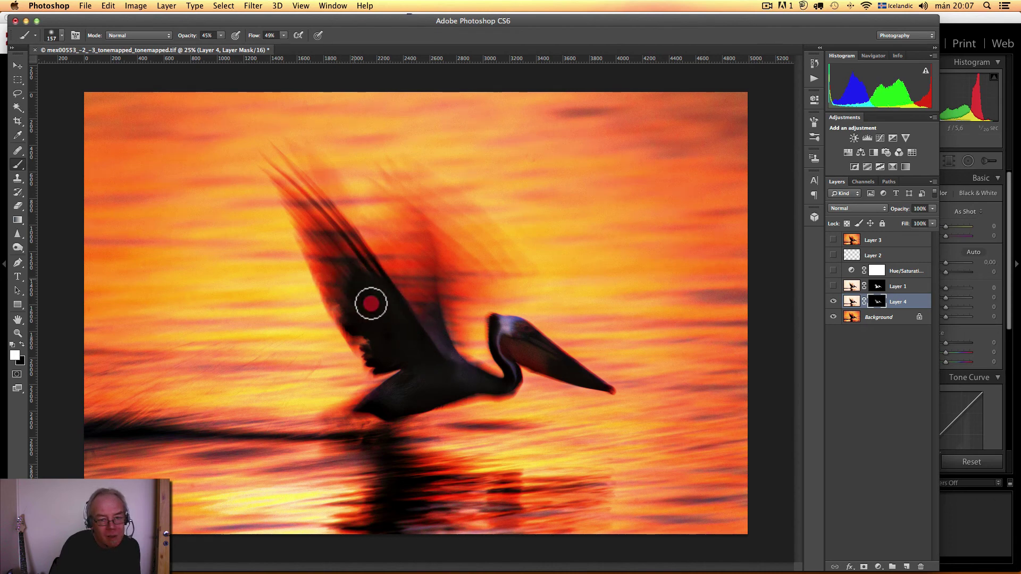
{"action": "mouse_move", "coordinate": [369, 301]}
{"action": "left_mouse_down"}
{"action": "mouse_move", "coordinate": [369, 325]}
{"action": "mouse_move", "coordinate": [346, 319]}
{"action": "mouse_move", "coordinate": [369, 334]}
{"action": "mouse_move", "coordinate": [386, 370]}
{"action": "mouse_move", "coordinate": [367, 354]}
{"action": "mouse_move", "coordinate": [380, 365]}
{"action": "mouse_move", "coordinate": [338, 310]}
{"action": "mouse_move", "coordinate": [406, 353]}
{"action": "mouse_move", "coordinate": [391, 320]}
{"action": "mouse_move", "coordinate": [430, 378]}
{"action": "mouse_move", "coordinate": [378, 400]}
{"action": "mouse_move", "coordinate": [394, 402]}
{"action": "mouse_move", "coordinate": [389, 411]}
{"action": "mouse_move", "coordinate": [430, 400]}
{"action": "mouse_move", "coordinate": [380, 407]}
{"action": "mouse_move", "coordinate": [505, 391]}
{"action": "mouse_move", "coordinate": [497, 325]}
{"action": "mouse_move", "coordinate": [594, 388]}
{"action": "mouse_move", "coordinate": [551, 360]}
{"action": "left_mouse_up"}
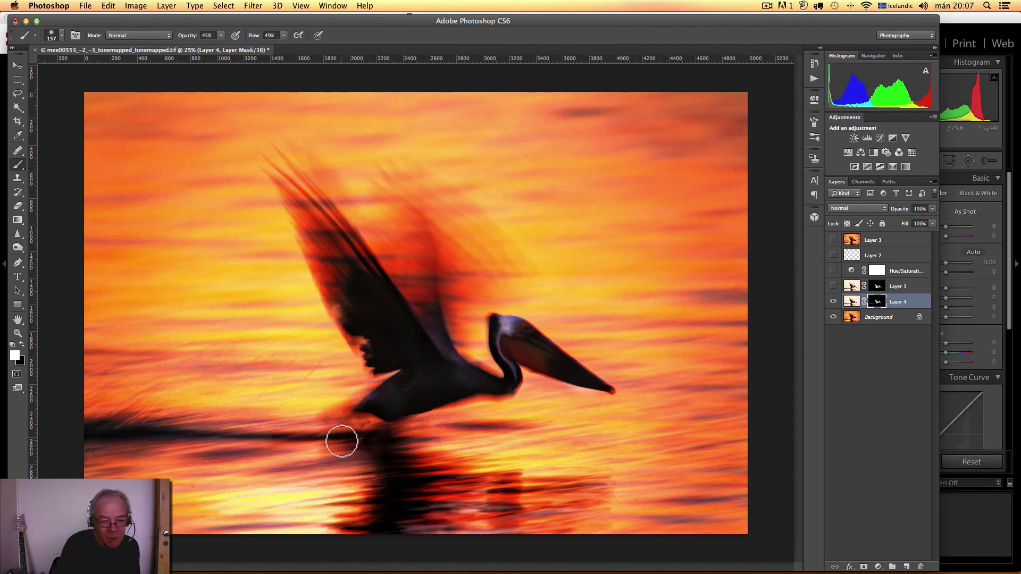
{"action": "mouse_move", "coordinate": [386, 440]}
{"action": "left_mouse_down"}
{"action": "mouse_move", "coordinate": [400, 492]}
{"action": "mouse_move", "coordinate": [392, 499]}
{"action": "mouse_move", "coordinate": [409, 505]}
{"action": "mouse_move", "coordinate": [386, 527]}
{"action": "mouse_move", "coordinate": [405, 480]}
{"action": "mouse_move", "coordinate": [427, 482]}
{"action": "mouse_move", "coordinate": [386, 484]}
{"action": "mouse_move", "coordinate": [425, 500]}
{"action": "left_mouse_up"}
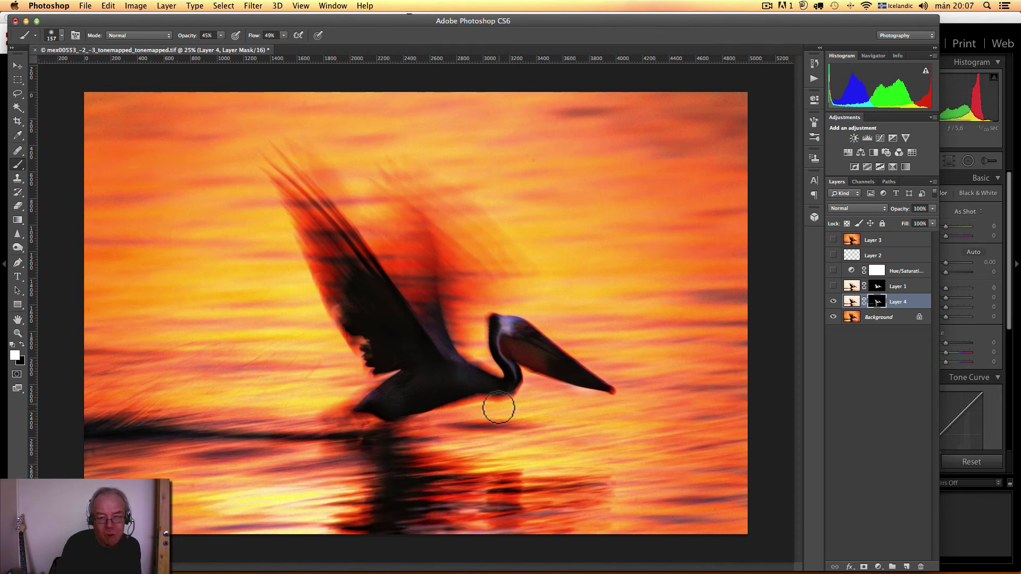
{"action": "left_click", "coordinate": [468, 387]}
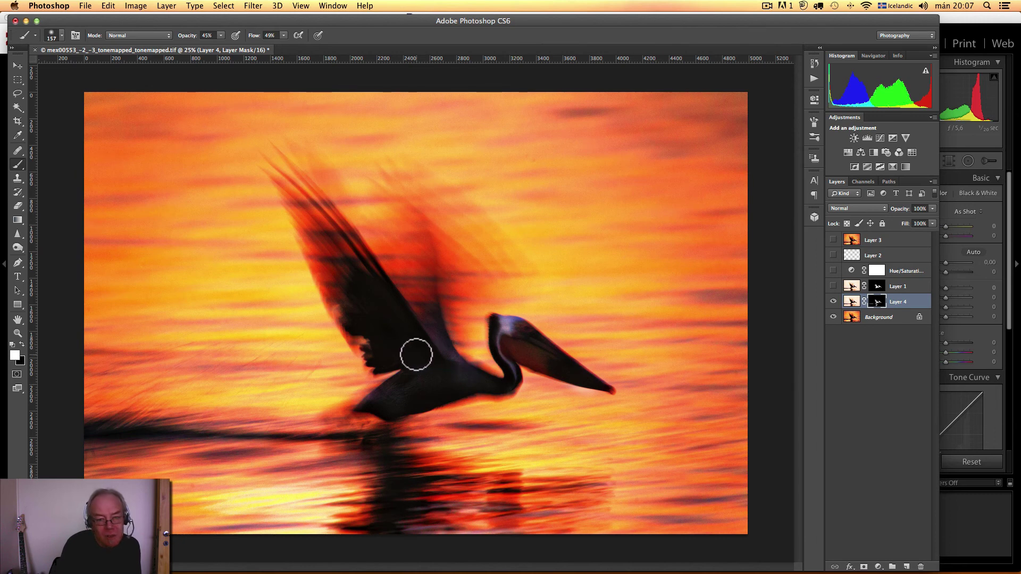
{"action": "mouse_move", "coordinate": [415, 353]}
{"action": "left_mouse_down"}
{"action": "mouse_move", "coordinate": [387, 337]}
{"action": "mouse_move", "coordinate": [354, 289]}
{"action": "mouse_move", "coordinate": [353, 252]}
{"action": "mouse_move", "coordinate": [406, 303]}
{"action": "mouse_move", "coordinate": [403, 317]}
{"action": "mouse_move", "coordinate": [419, 321]}
{"action": "left_mouse_up"}
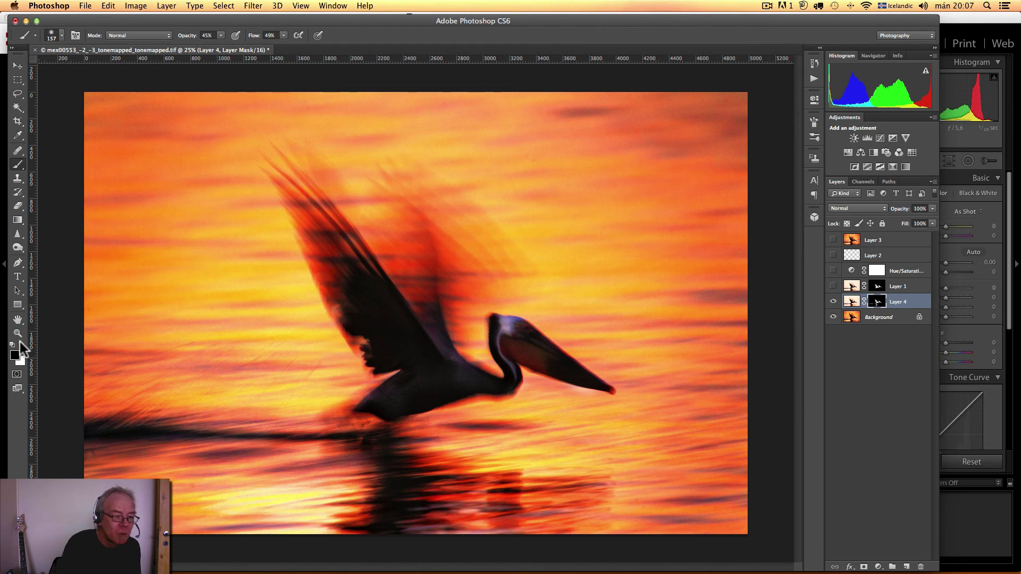
Touch up Layer 4's mask with a black Brush along the pelican's wing and neck
{"action": "mouse_move", "coordinate": [334, 272]}
{"action": "left_mouse_down"}
{"action": "mouse_move", "coordinate": [369, 271]}
{"action": "mouse_move", "coordinate": [332, 222]}
{"action": "mouse_move", "coordinate": [413, 303]}
{"action": "mouse_move", "coordinate": [346, 212]}
{"action": "mouse_move", "coordinate": [423, 326]}
{"action": "mouse_move", "coordinate": [400, 271]}
{"action": "mouse_move", "coordinate": [417, 319]}
{"action": "mouse_move", "coordinate": [467, 368]}
{"action": "mouse_move", "coordinate": [426, 335]}
{"action": "left_mouse_up"}
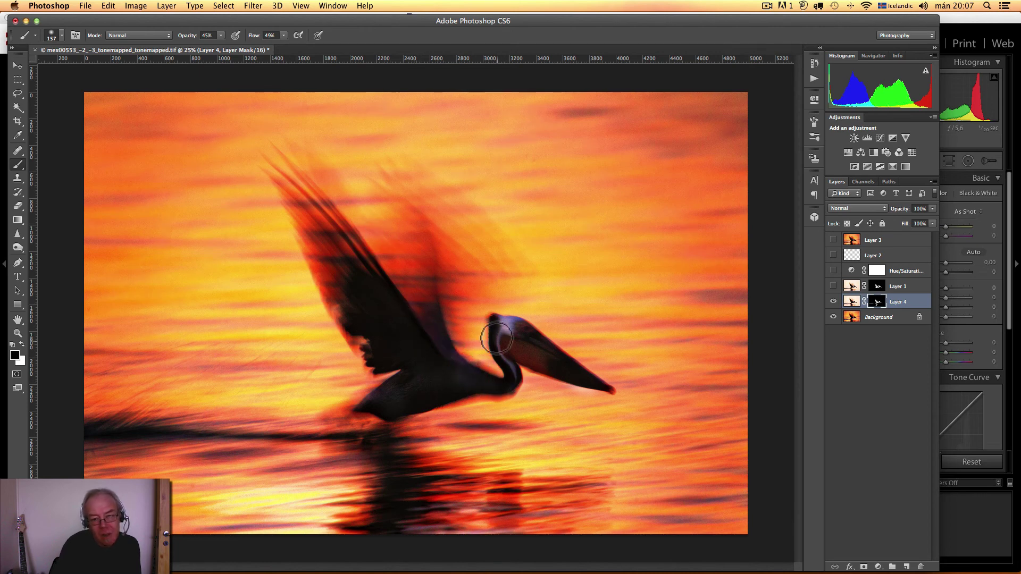
{"action": "mouse_move", "coordinate": [496, 338]}
{"action": "left_mouse_down"}
{"action": "mouse_move", "coordinate": [431, 331]}
{"action": "mouse_move", "coordinate": [558, 392]}
{"action": "mouse_move", "coordinate": [606, 394]}
{"action": "mouse_move", "coordinate": [529, 376]}
{"action": "mouse_move", "coordinate": [612, 393]}
{"action": "mouse_move", "coordinate": [572, 346]}
{"action": "mouse_move", "coordinate": [493, 298]}
{"action": "mouse_move", "coordinate": [474, 312]}
{"action": "left_mouse_up"}
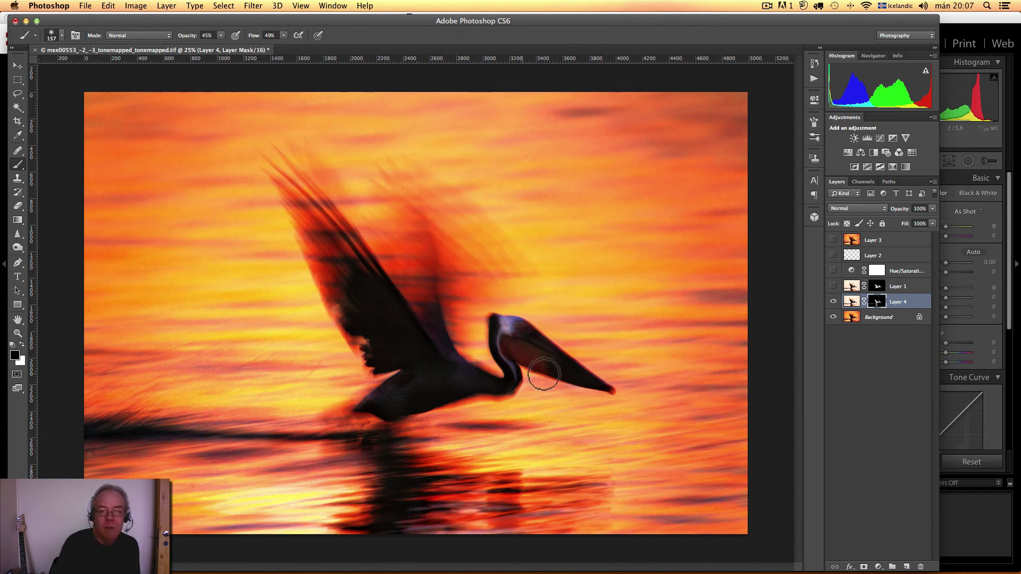
Hide Layer 4 and show Layer 1 in its place, switching between the two to compare their masking
{"action": "left_click", "coordinate": [833, 302]}
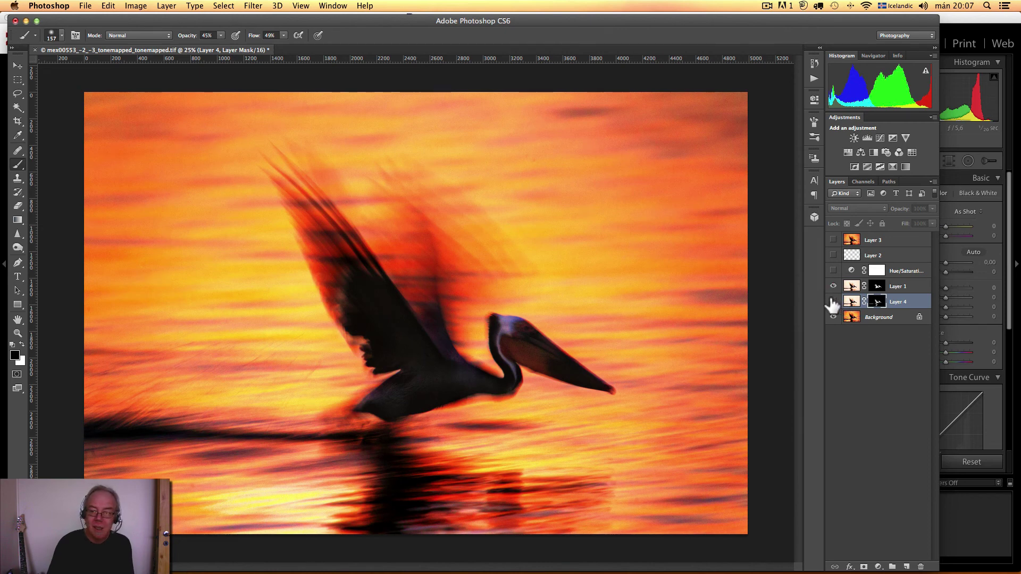
{"action": "left_click", "coordinate": [833, 287]}
{"action": "left_click", "coordinate": [833, 301]}
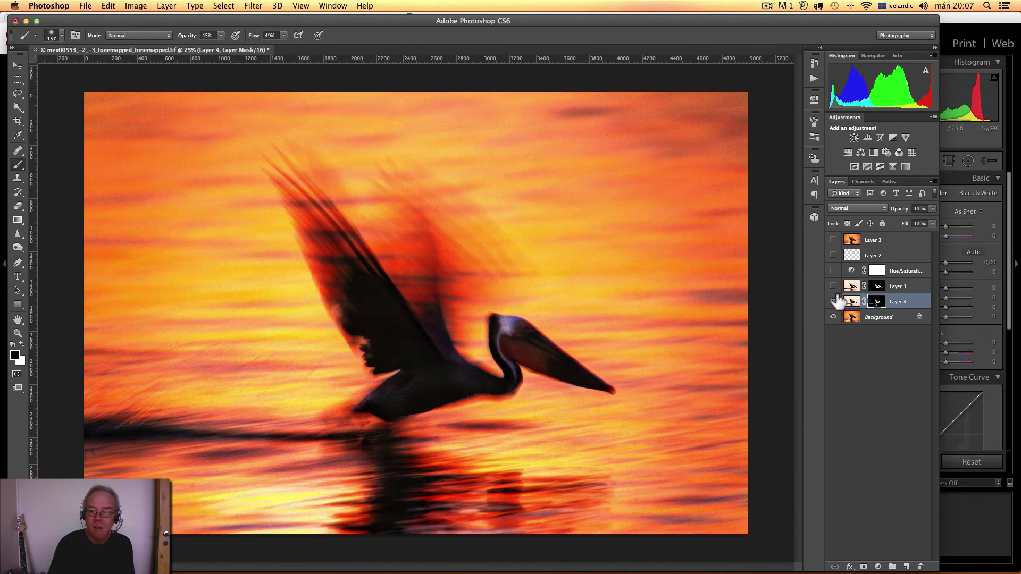
{"action": "left_click", "coordinate": [833, 302]}
{"action": "left_click", "coordinate": [833, 287]}
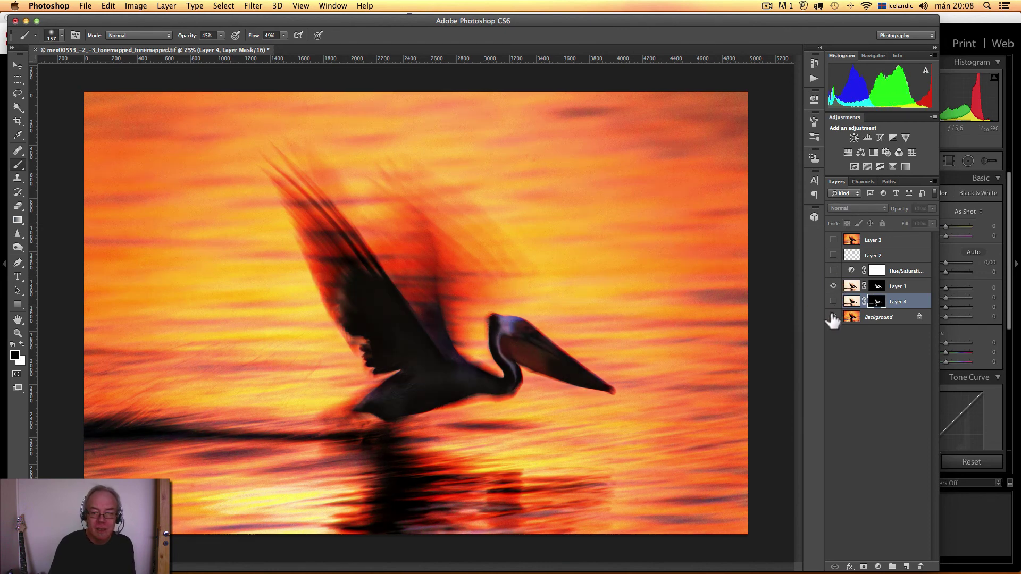
Select Layer 1's mask and brush black around the pelican's back, head and neck
{"action": "left_click", "coordinate": [877, 287]}
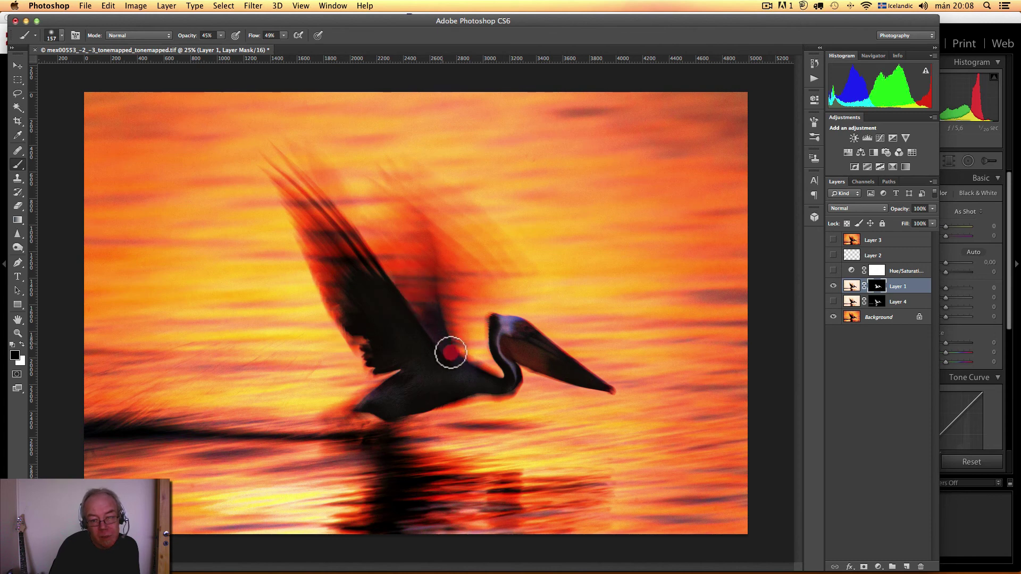
{"action": "left_click", "coordinate": [512, 309]}
{"action": "mouse_move", "coordinate": [512, 309]}
{"action": "left_mouse_down"}
{"action": "mouse_move", "coordinate": [583, 348]}
{"action": "mouse_move", "coordinate": [572, 348]}
{"action": "mouse_move", "coordinate": [634, 392]}
{"action": "mouse_move", "coordinate": [542, 378]}
{"action": "left_mouse_up"}
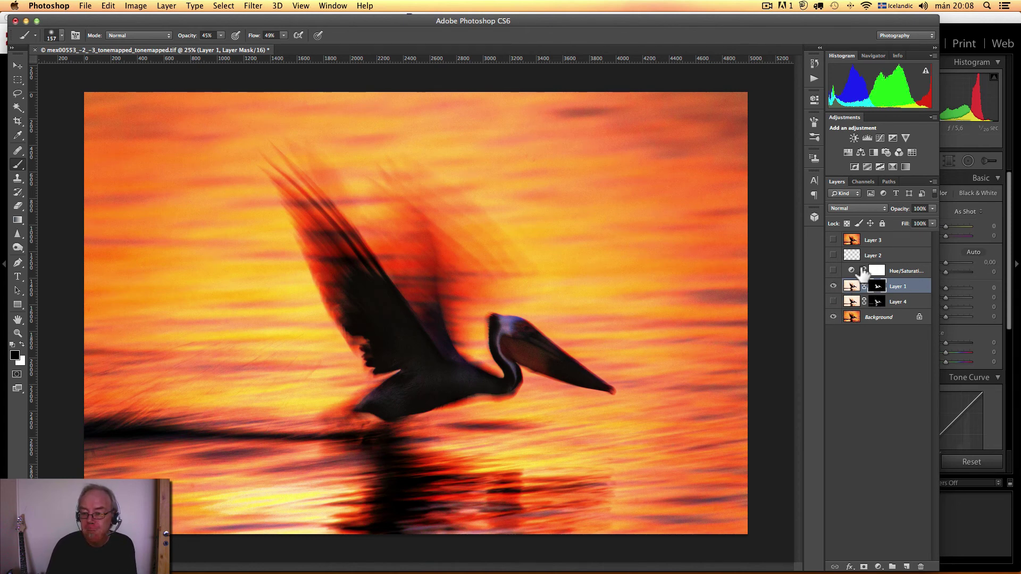
Show the Hue/Saturation layer and review its Yellows settings, then close its properties
{"action": "left_click", "coordinate": [833, 270]}
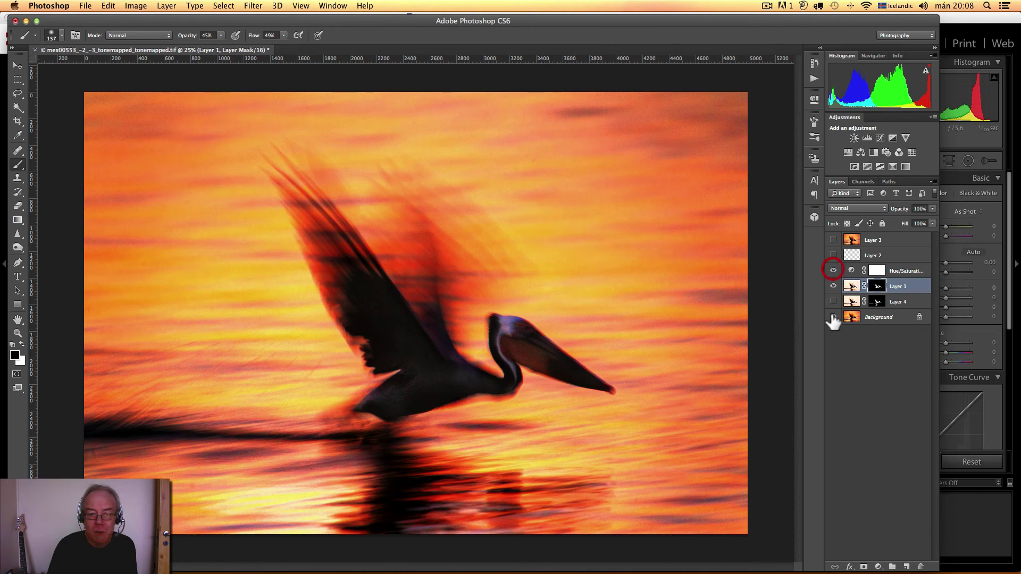
{"action": "left_click", "coordinate": [852, 271]}
{"action": "double_click", "coordinate": [851, 271]}
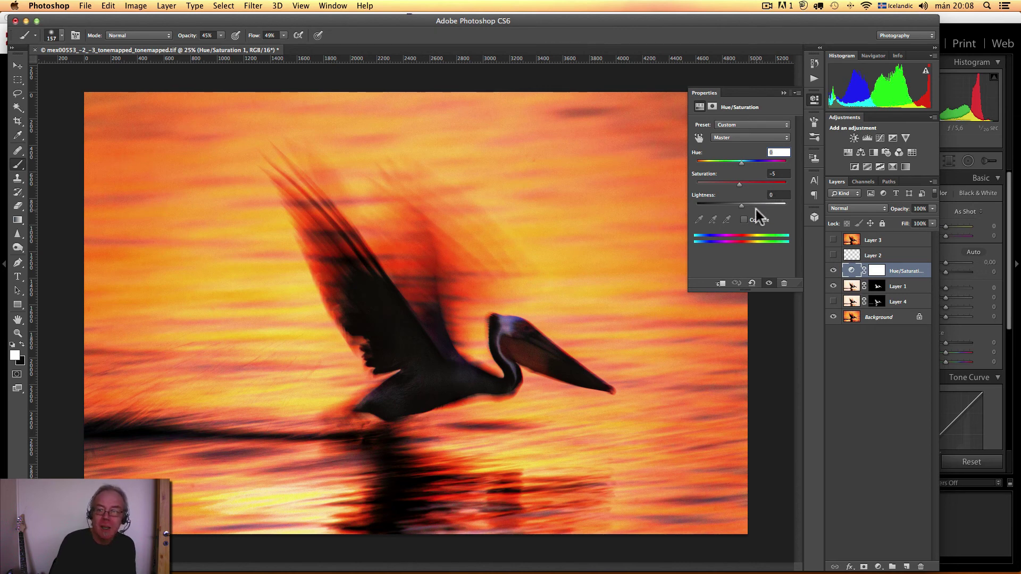
{"action": "left_click", "coordinate": [756, 138]}
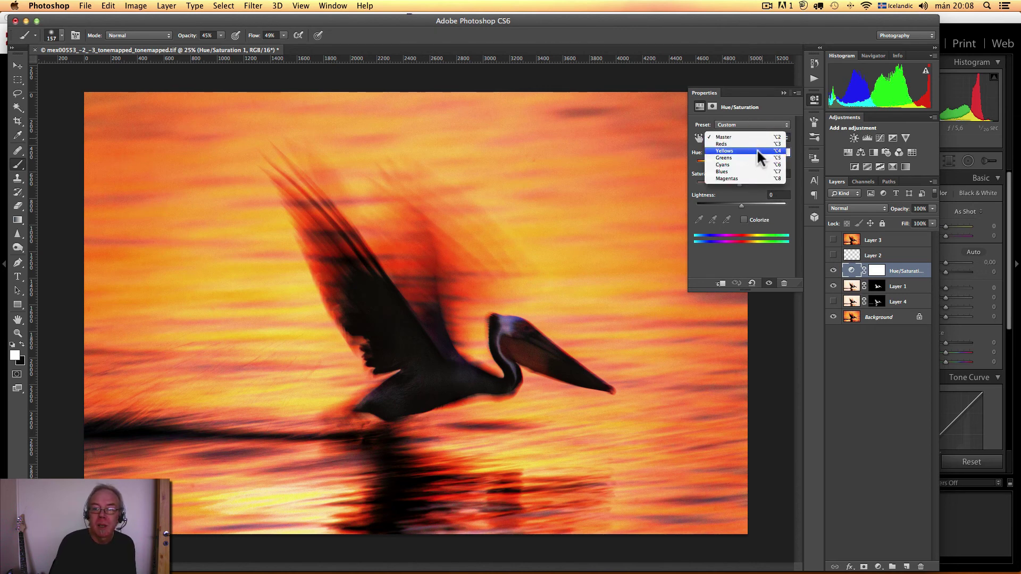
{"action": "left_click", "coordinate": [757, 151]}
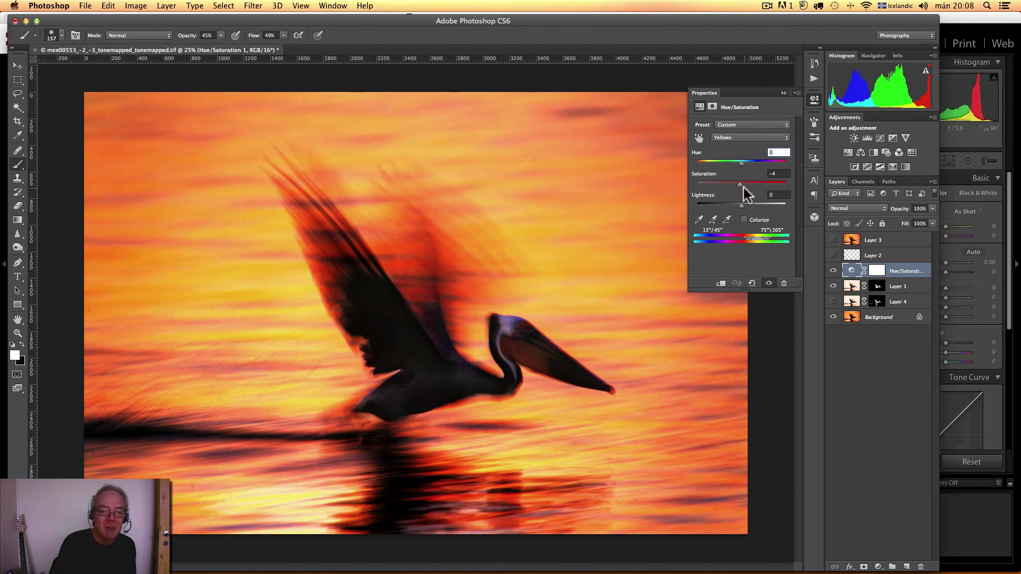
{"action": "left_click", "coordinate": [781, 93]}
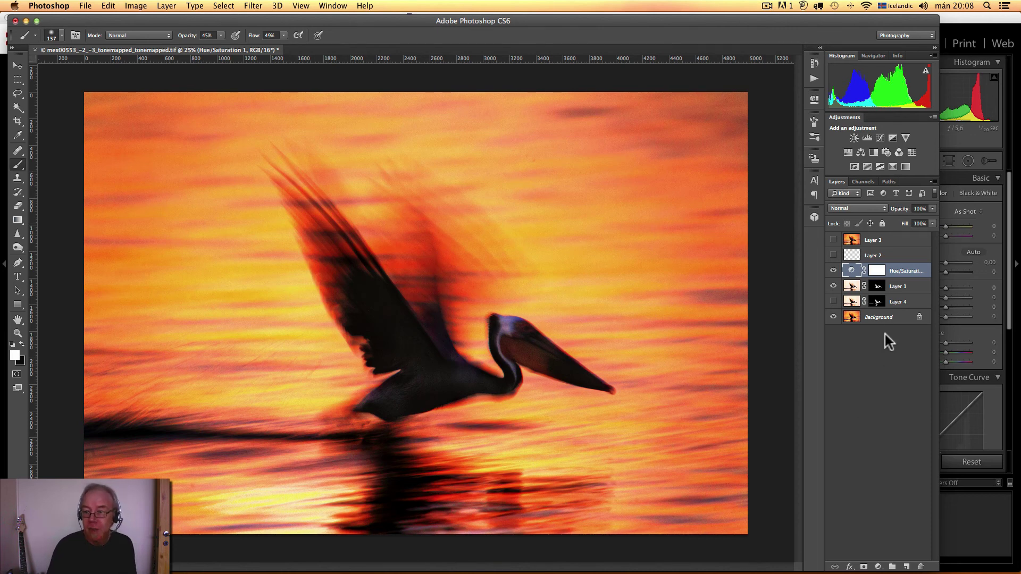
Select Layer 2 and switch its visibility on and off to check its retouching
{"action": "left_click", "coordinate": [851, 255]}
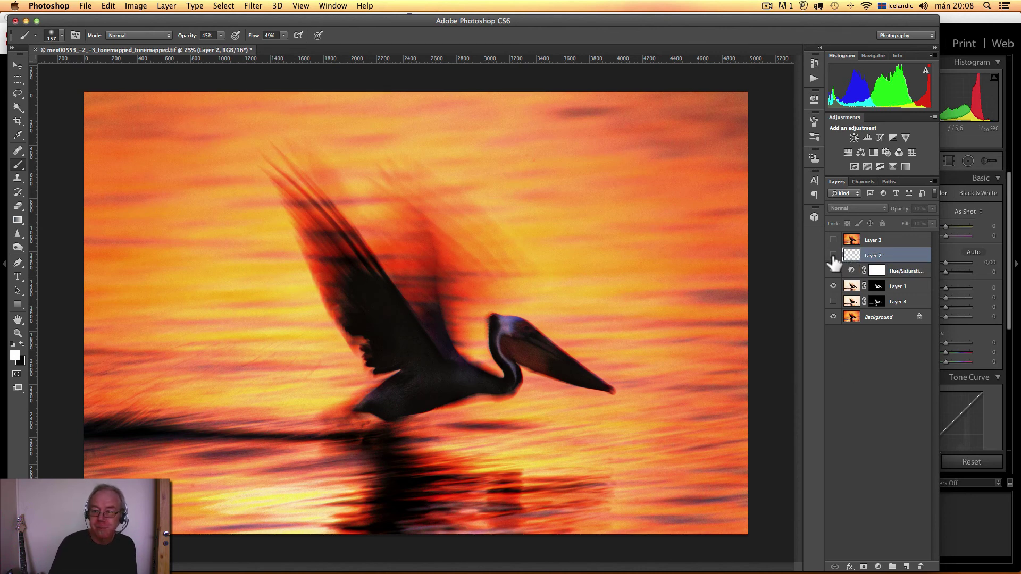
{"action": "left_click", "coordinate": [832, 255]}
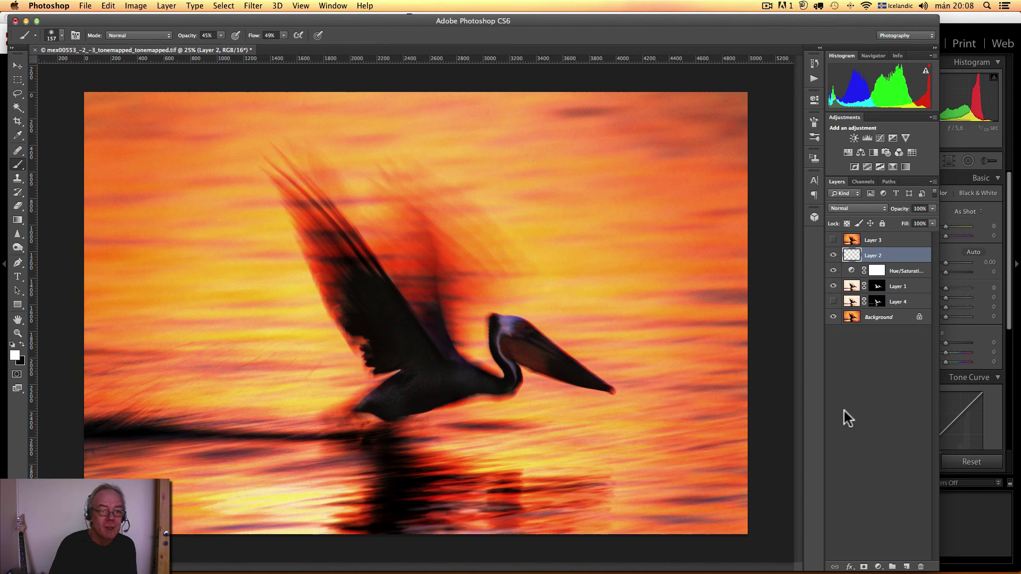
{"action": "left_click", "coordinate": [832, 256]}
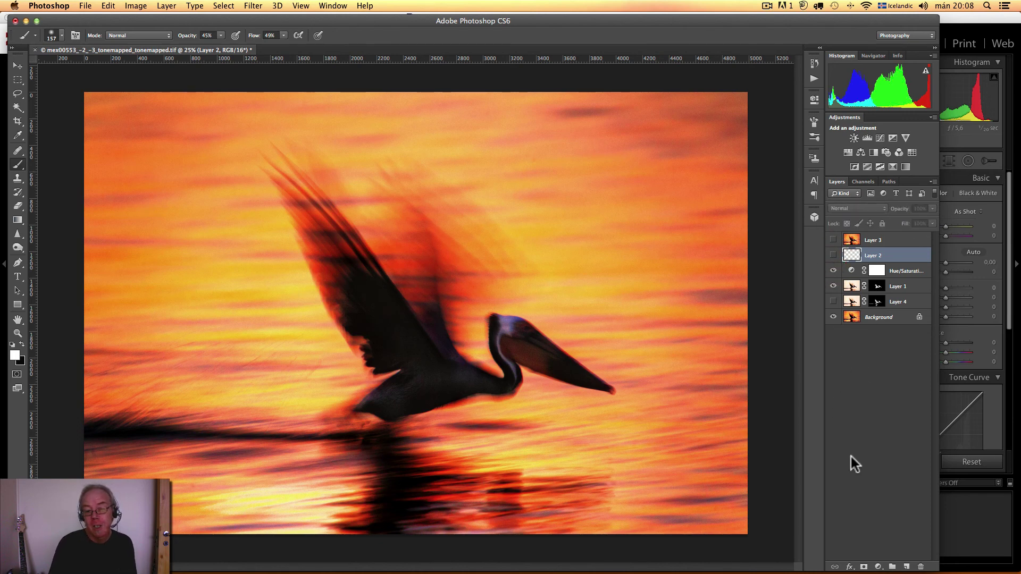
Choose the Healing Brush and add a new empty layer directly above the Hue/Saturation layer
{"action": "left_click", "coordinate": [18, 152]}
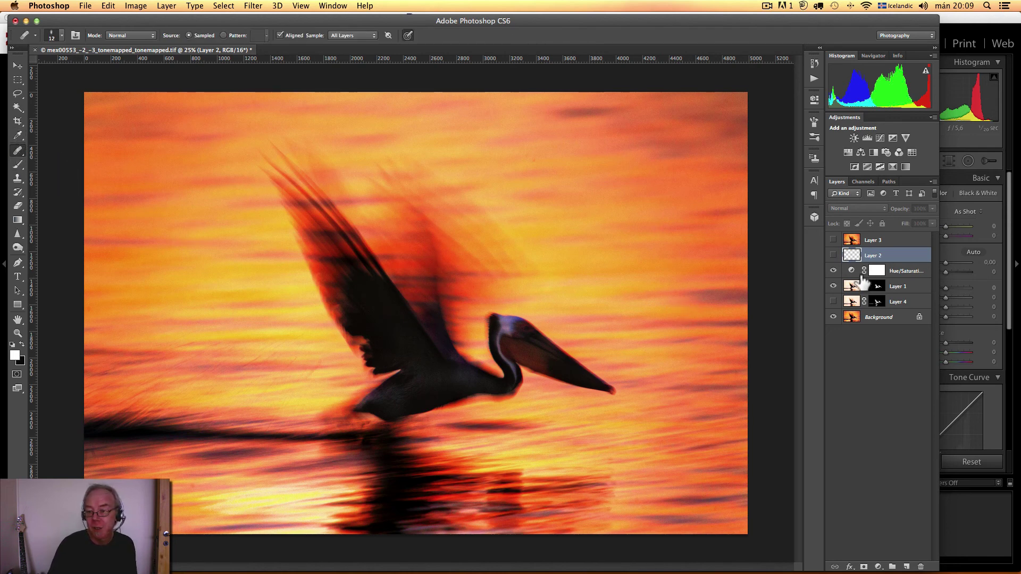
{"action": "left_click", "coordinate": [899, 272]}
{"action": "key", "text": "x"}
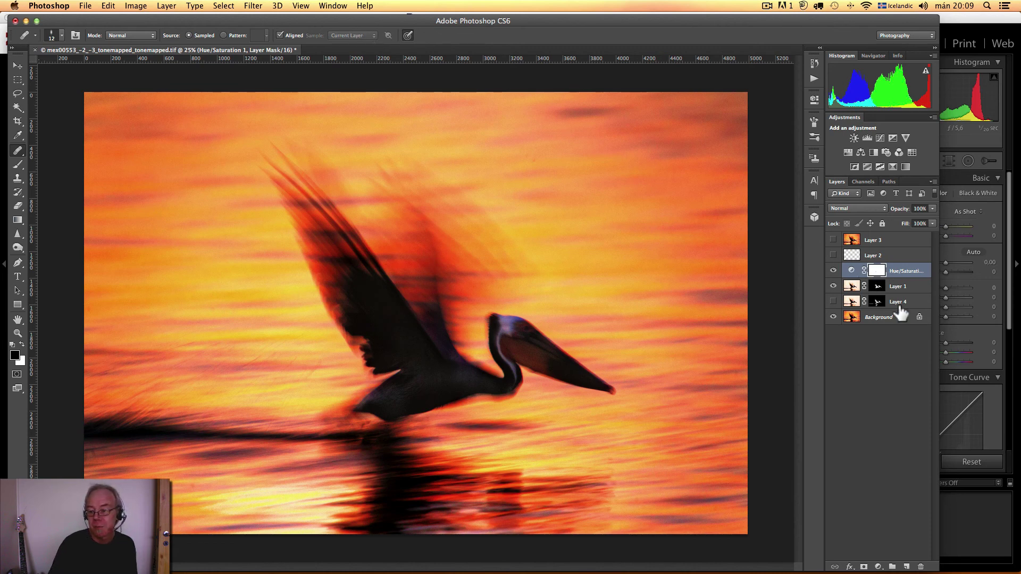
{"action": "left_click", "coordinate": [906, 566]}
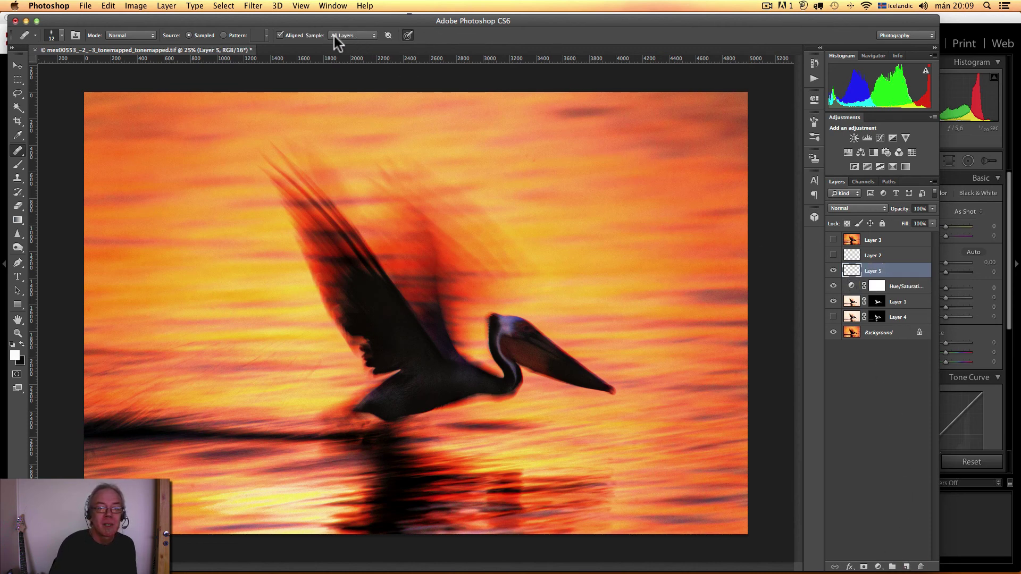
With the Healing Brush sampling all layers, heal small spots in the orange water above the pelican on the new layer
{"action": "key", "text": "j"}
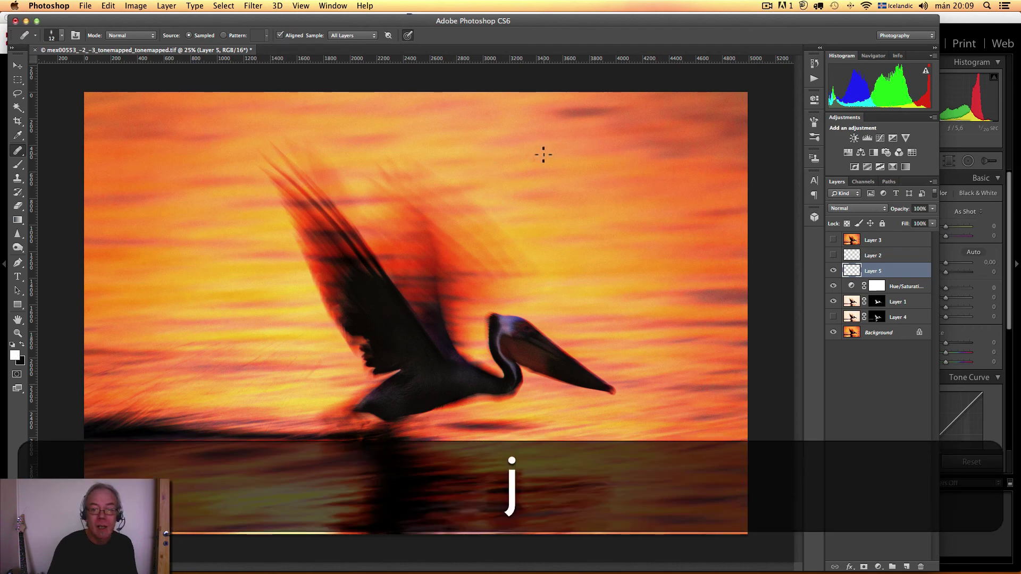
{"action": "left_click", "coordinate": [528, 162], "text": "alt"}
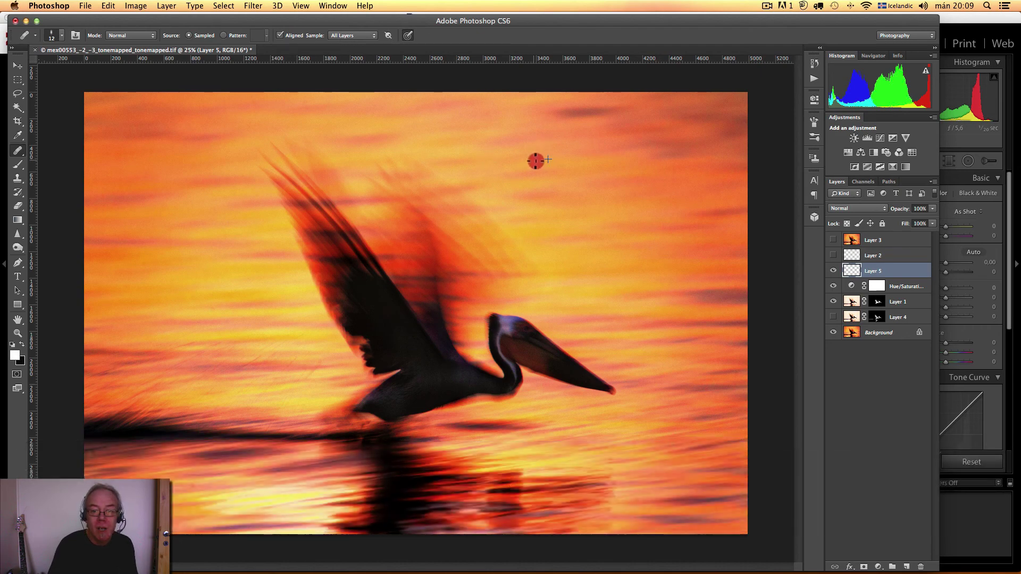
{"action": "left_click", "coordinate": [525, 154]}
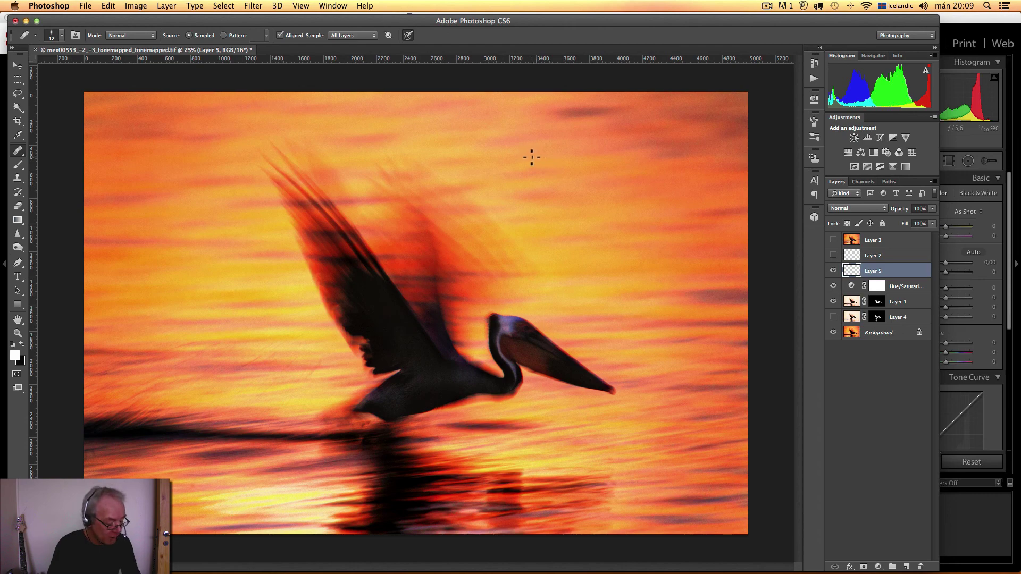
{"action": "key", "text": "cmd+1"}
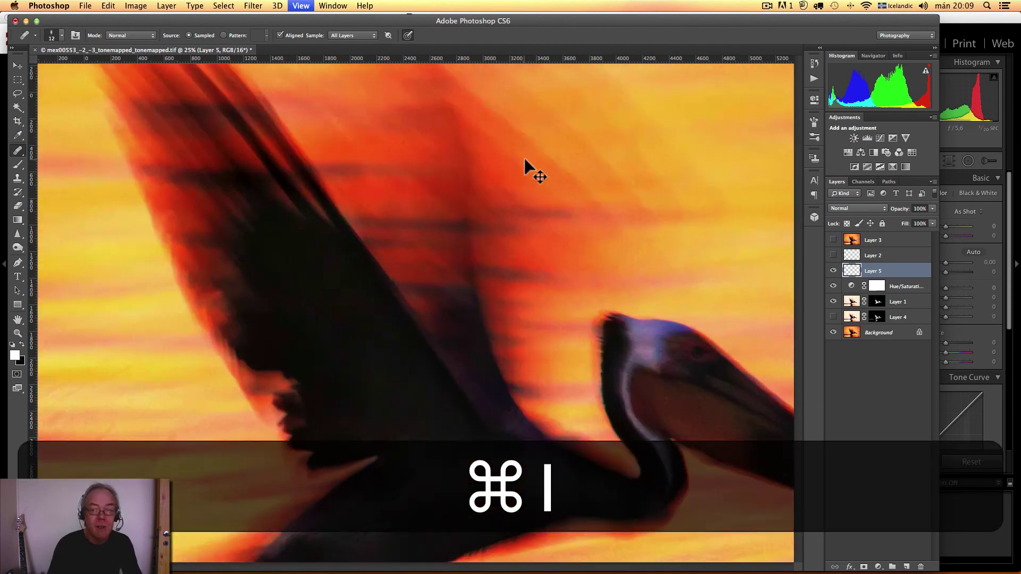
{"action": "key", "text": "space"}
{"action": "mouse_move", "coordinate": [684, 155]}
{"action": "left_mouse_down"}
{"action": "mouse_move", "coordinate": [546, 314]}
{"action": "mouse_move", "coordinate": [449, 448]}
{"action": "left_mouse_up"}
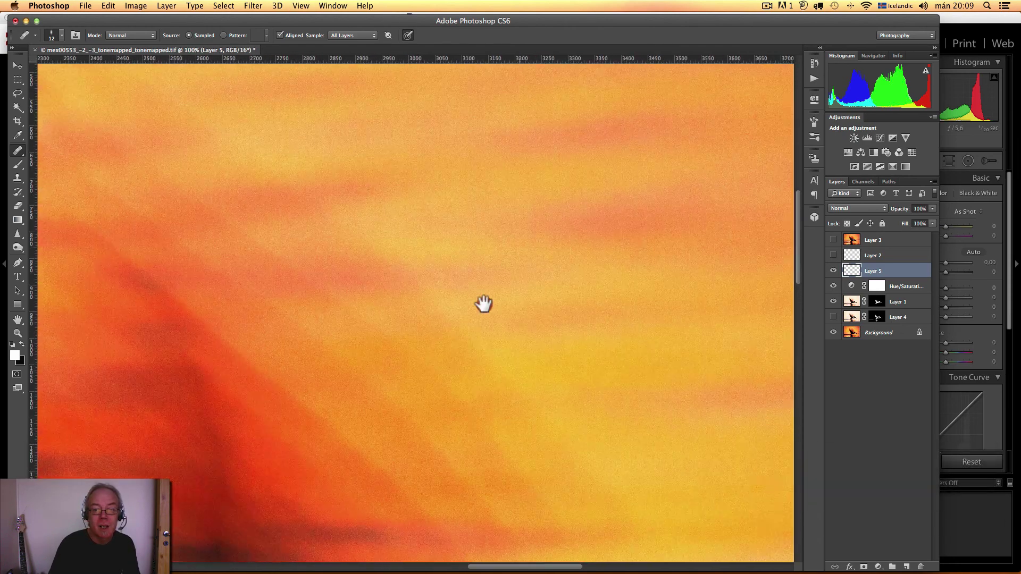
{"action": "left_click_drag", "start_coordinate": [483, 303], "coordinate": [435, 385]}
{"action": "left_click_drag", "start_coordinate": [493, 220], "coordinate": [490, 173]}
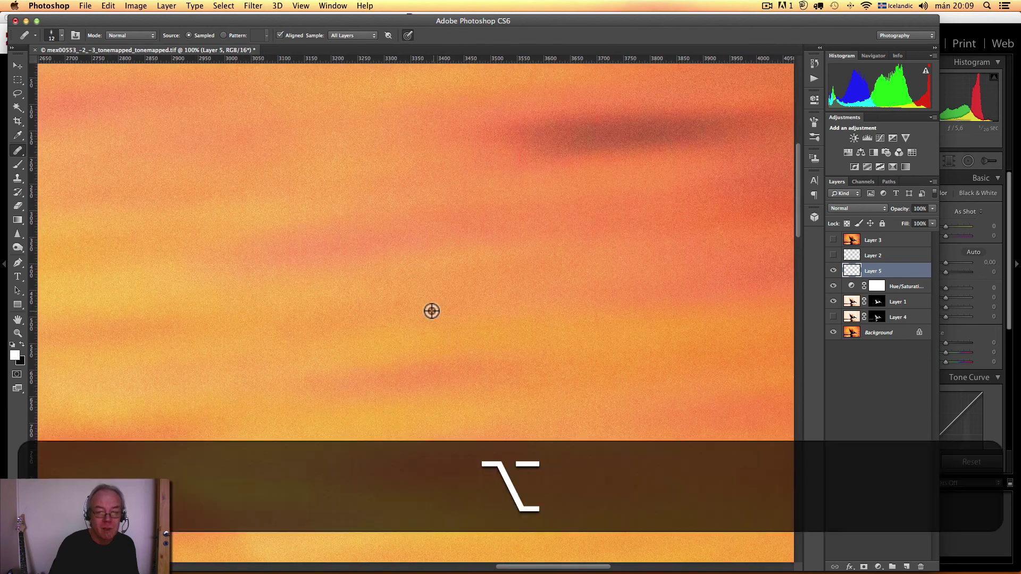
{"action": "left_click", "coordinate": [401, 293], "text": "alt"}
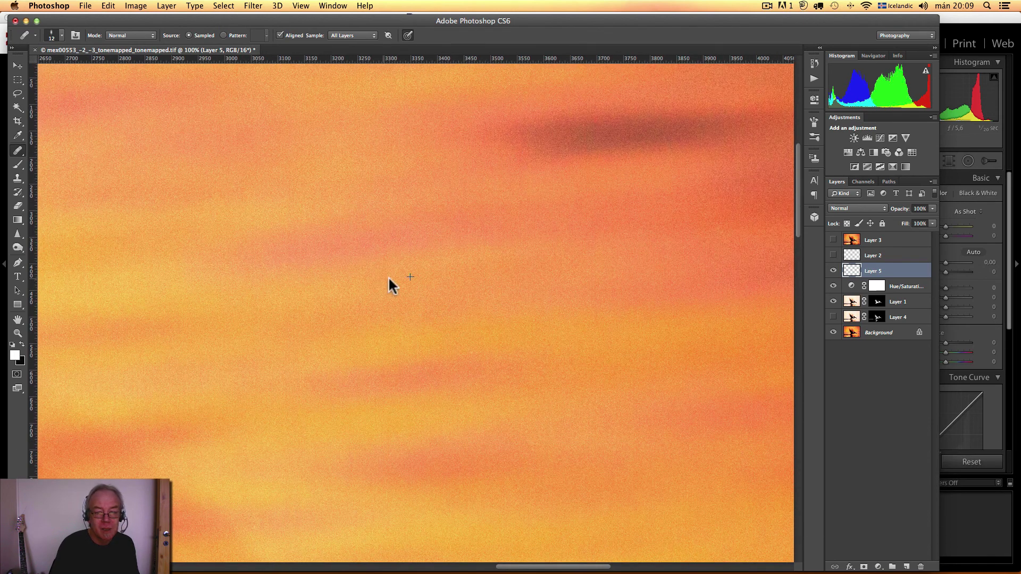
{"action": "left_click_drag", "start_coordinate": [434, 310], "coordinate": [456, 306]}
{"action": "key", "text": "space"}
{"action": "left_click_drag", "start_coordinate": [202, 260], "coordinate": [658, 278]}
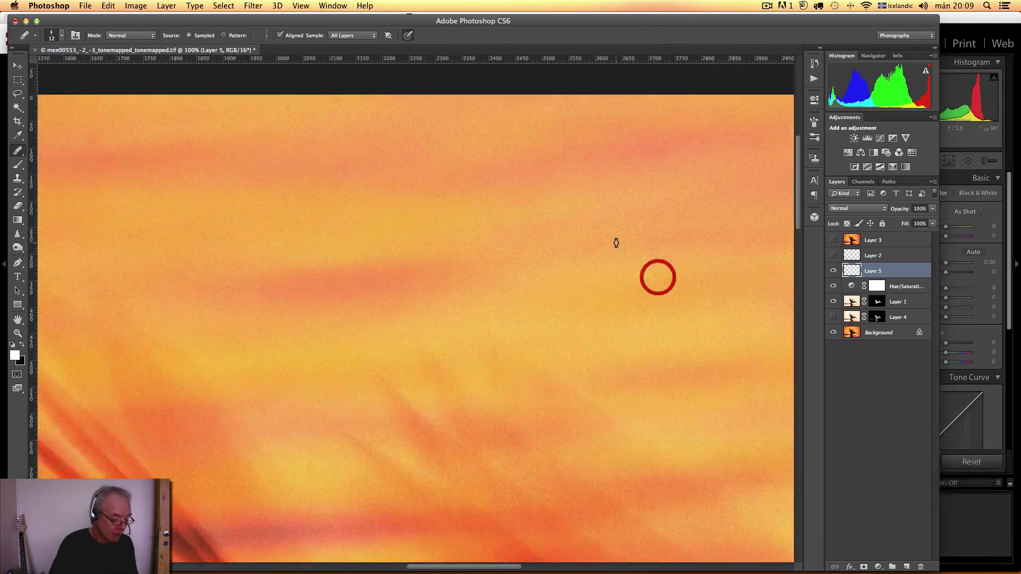
{"action": "key", "text": "super"}
{"action": "key", "text": "super+0"}
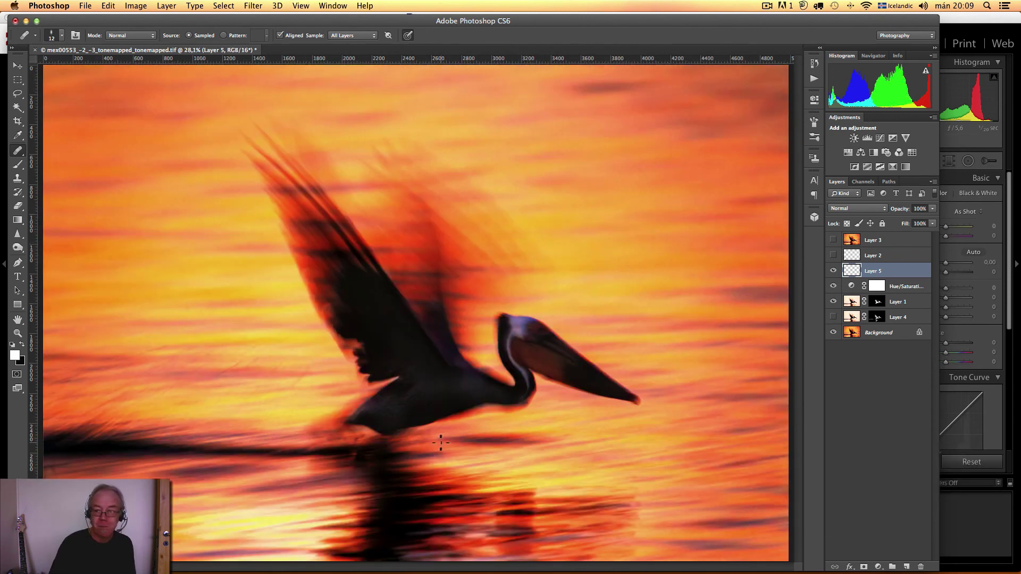
Hide Layer 5 and show Layer 2
{"action": "left_click", "coordinate": [832, 270]}
{"action": "left_click", "coordinate": [833, 256]}
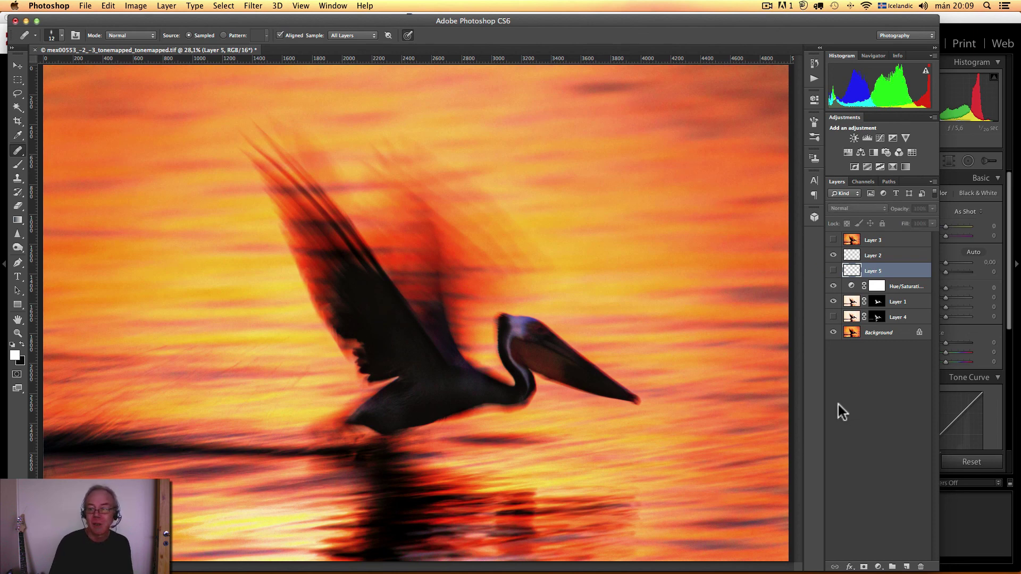
Select Layer 3 and switch its visibility on and off to compare it with the layers below
{"action": "left_click", "coordinate": [869, 239]}
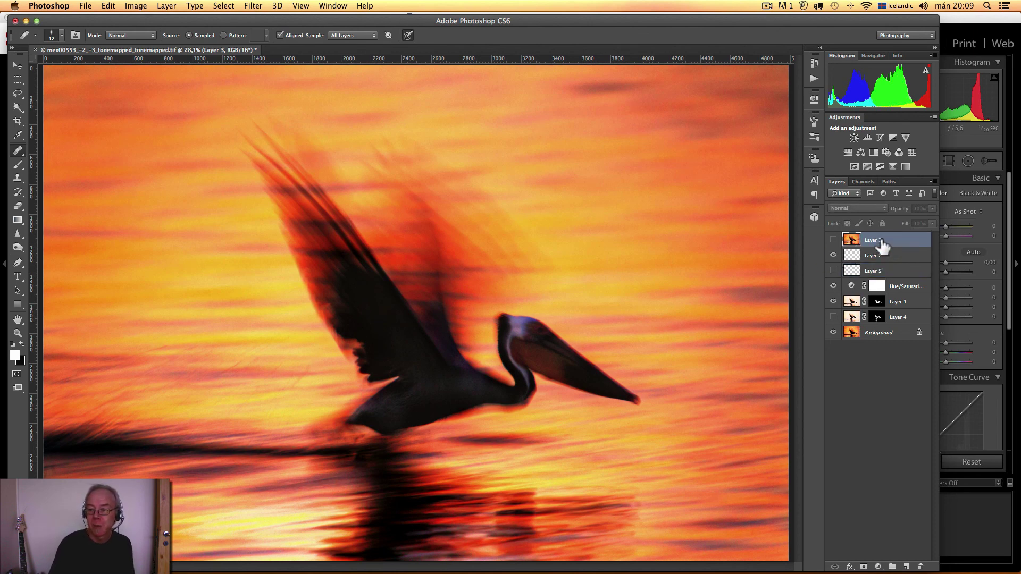
{"action": "left_click", "coordinate": [832, 240]}
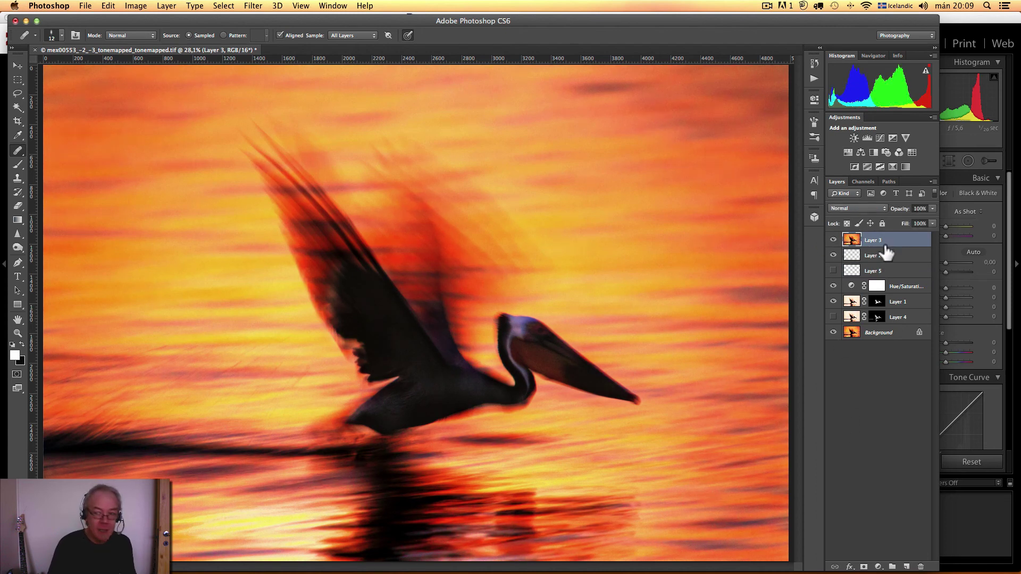
{"action": "left_click", "coordinate": [833, 240]}
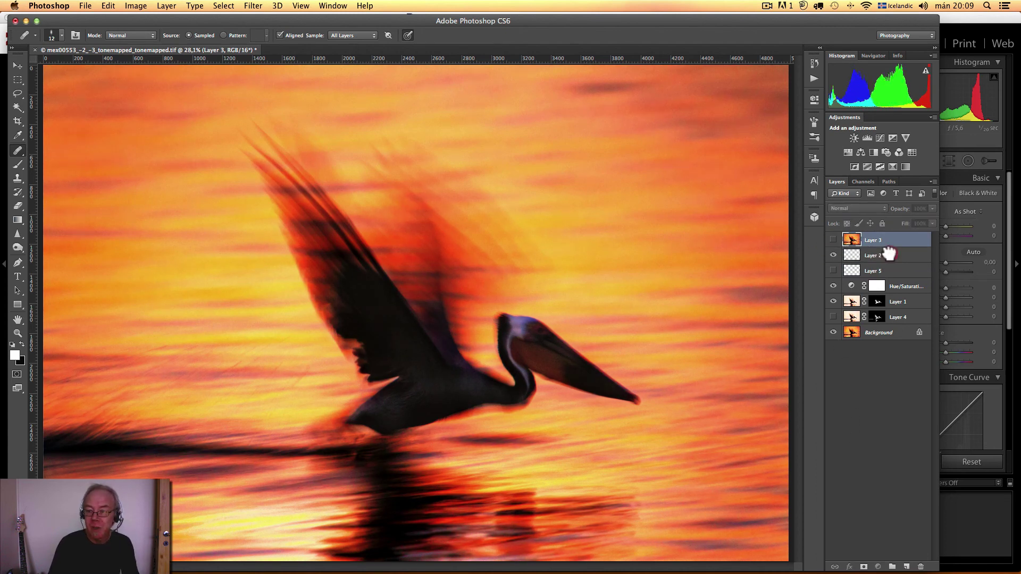
{"action": "left_click", "coordinate": [888, 258]}
{"action": "key", "text": "alt"}
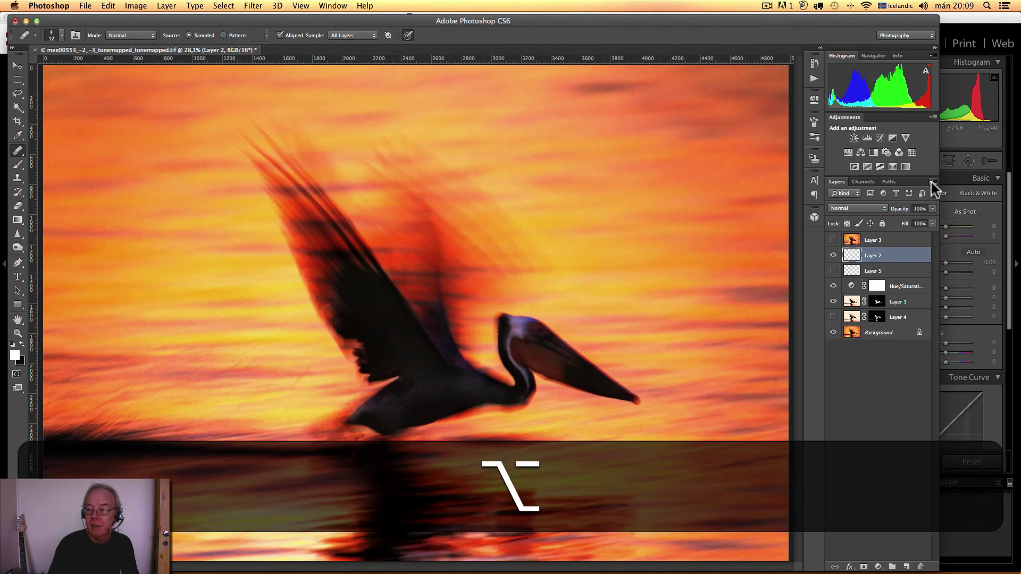
{"action": "left_click", "coordinate": [933, 182]}
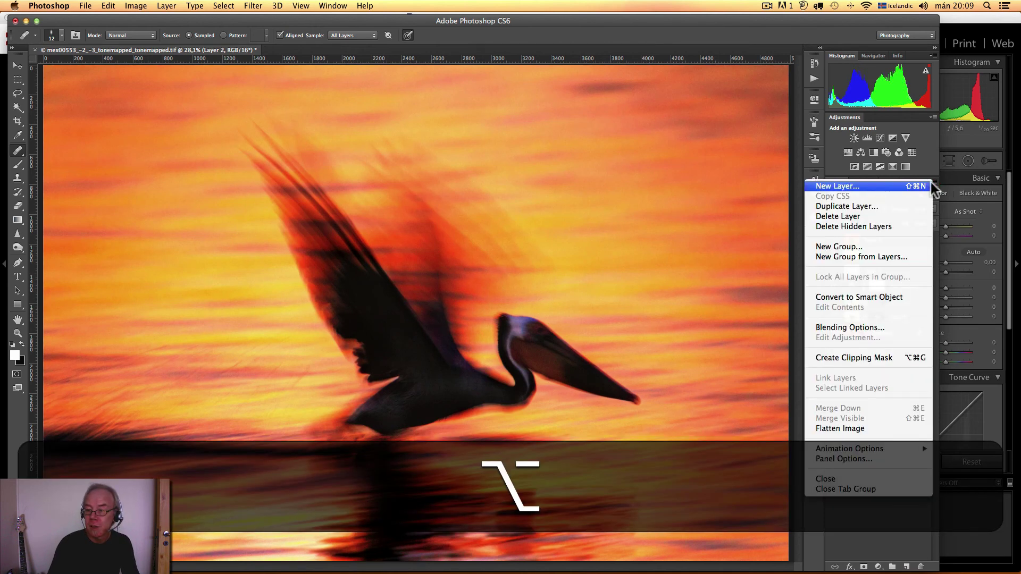
{"action": "left_click", "coordinate": [882, 508]}
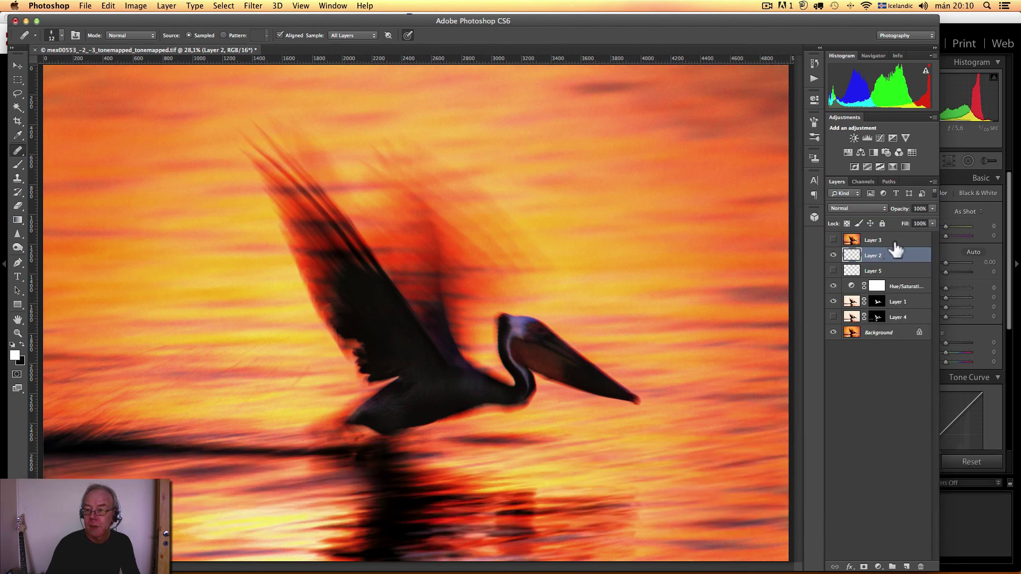
{"action": "left_click", "coordinate": [930, 182], "text": "alt"}
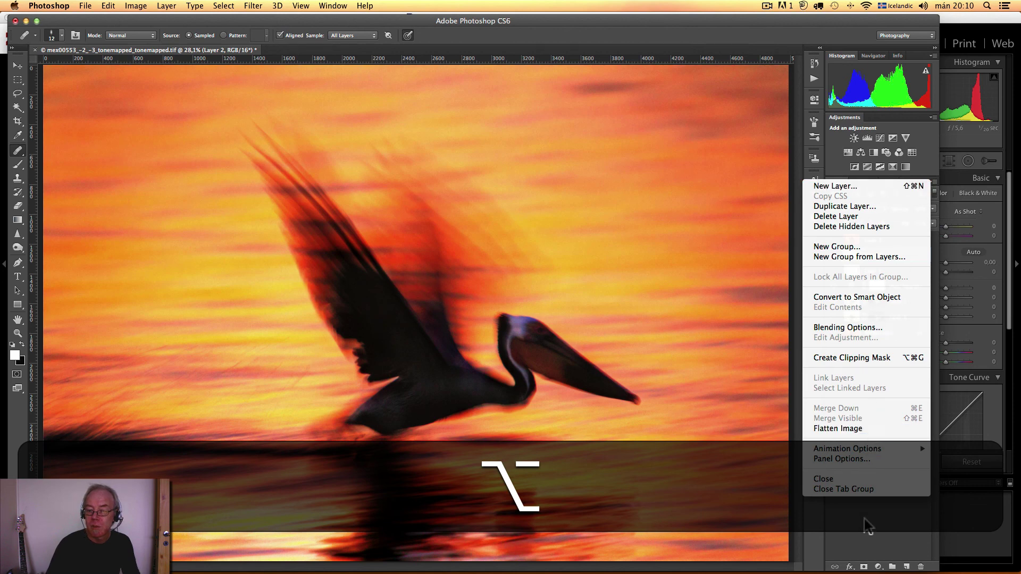
{"action": "left_click", "coordinate": [863, 515]}
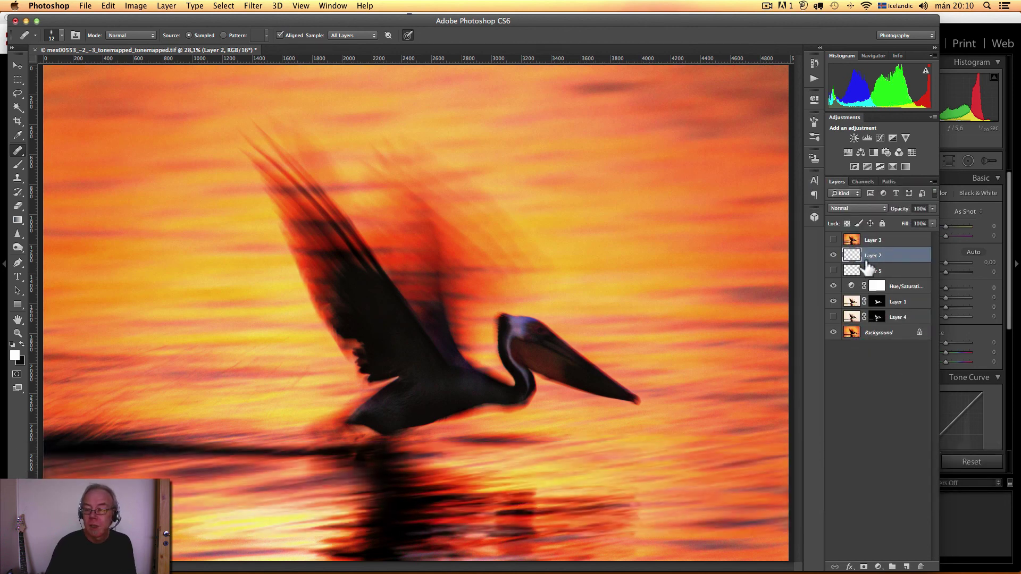
Switch the visibility of Layer 4 and Layer 2 on and off to compare their effect on the pelican image
{"action": "left_click", "coordinate": [833, 318]}
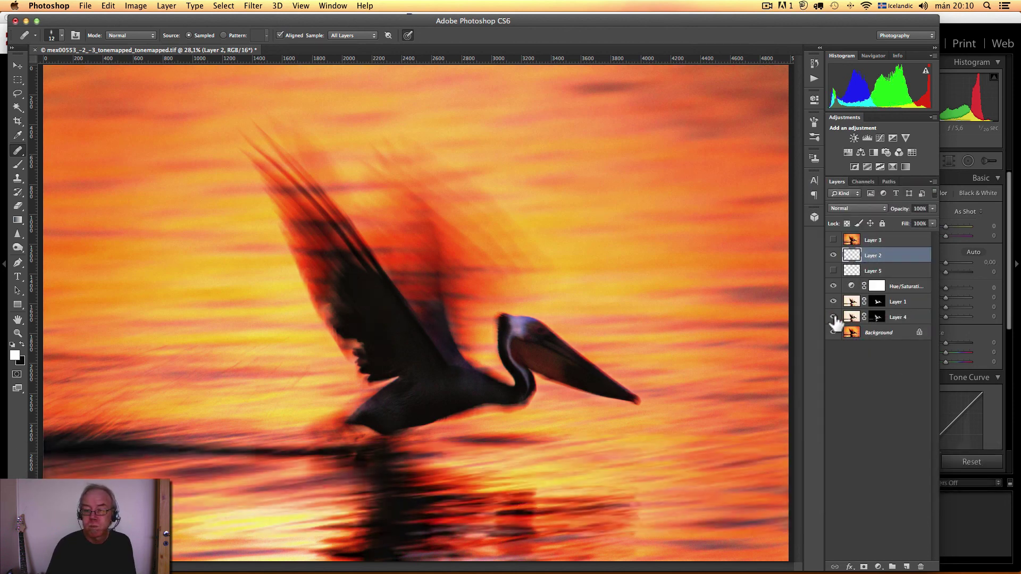
{"action": "left_click", "coordinate": [833, 317]}
{"action": "left_click", "coordinate": [833, 317]}
{"action": "left_click", "coordinate": [833, 317]}
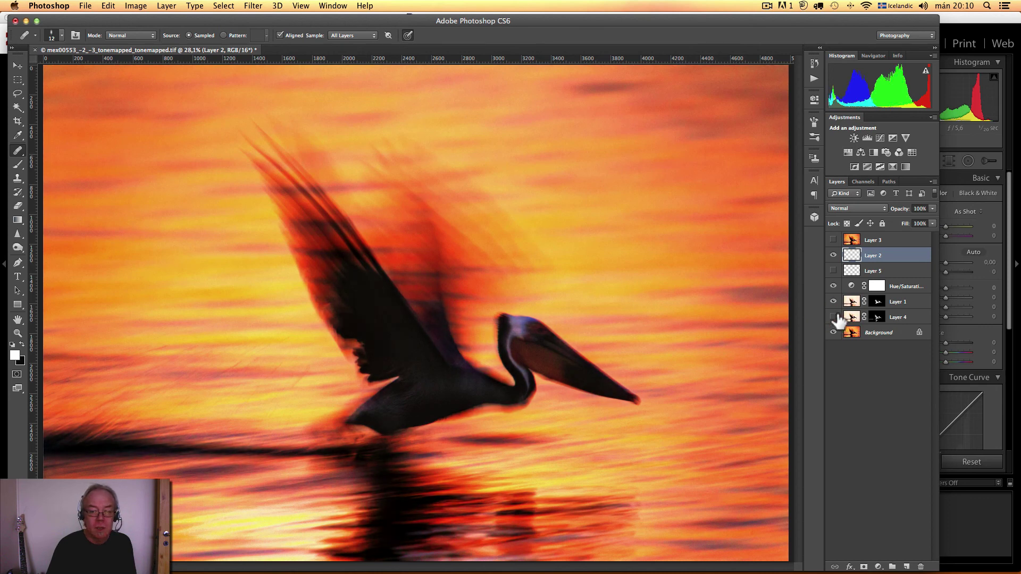
{"action": "left_click", "coordinate": [833, 255]}
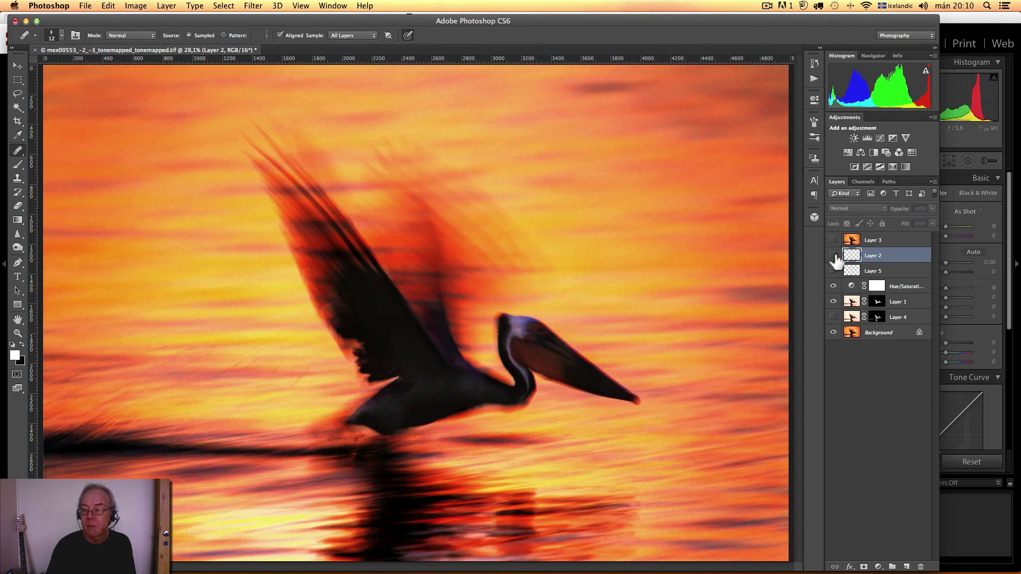
{"action": "left_click", "coordinate": [833, 256]}
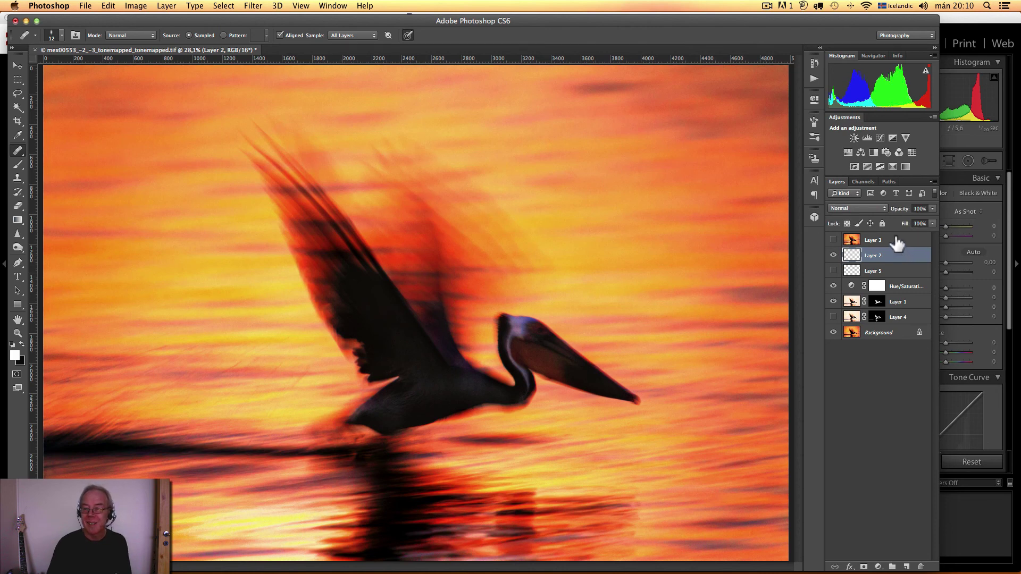
{"action": "left_click", "coordinate": [896, 242]}
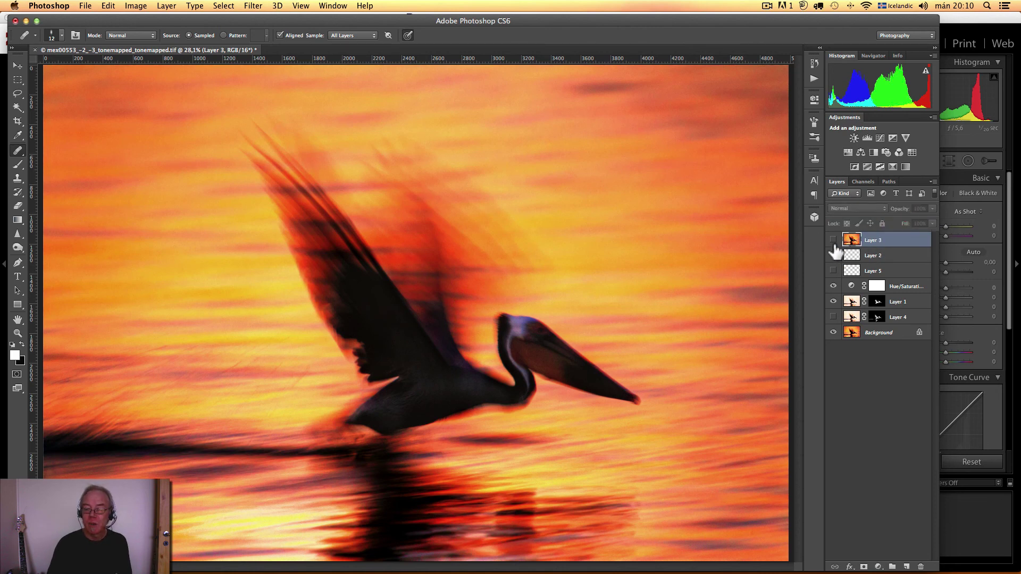
{"action": "key", "text": "alt"}
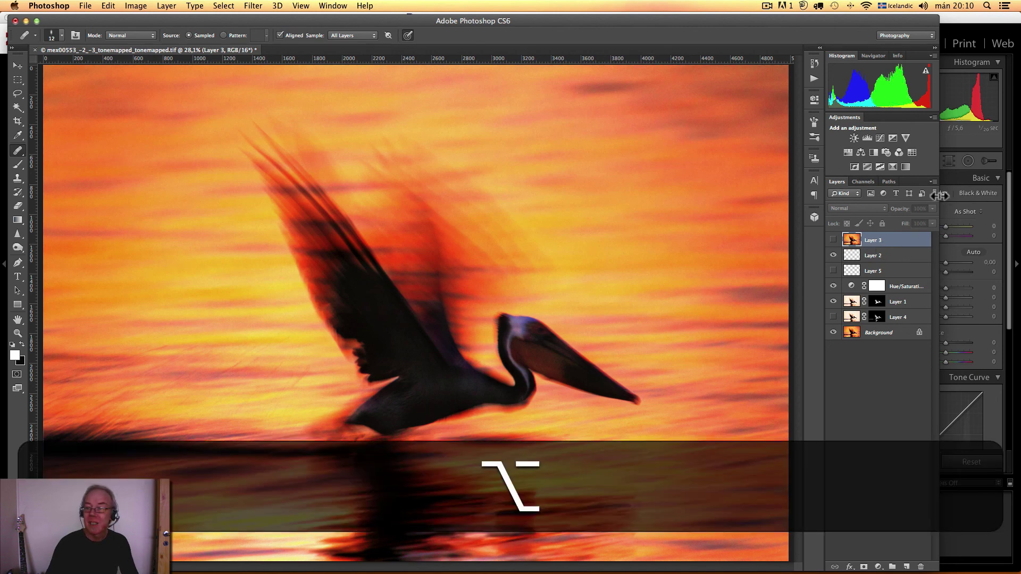
{"action": "left_click", "coordinate": [933, 181]}
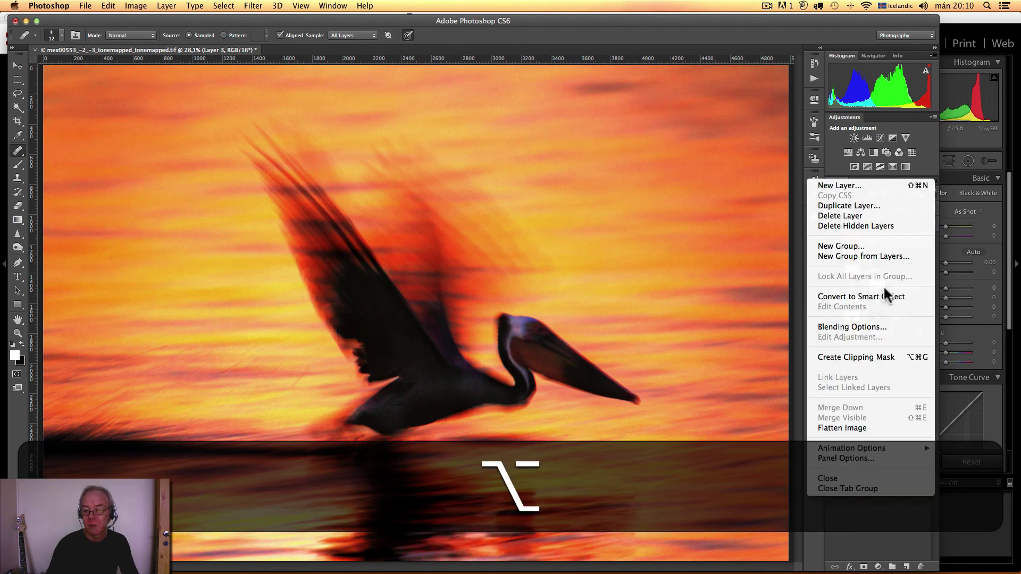
{"action": "left_click", "coordinate": [867, 540]}
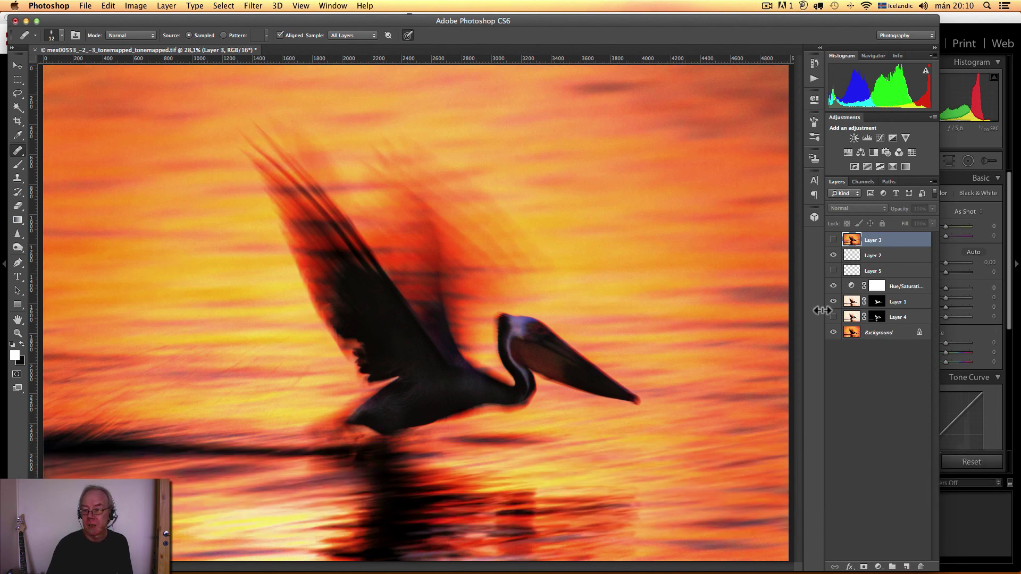
Show Layer 3 above the other layers in the pelican image
{"action": "left_click", "coordinate": [832, 332]}
{"action": "left_click", "coordinate": [833, 286]}
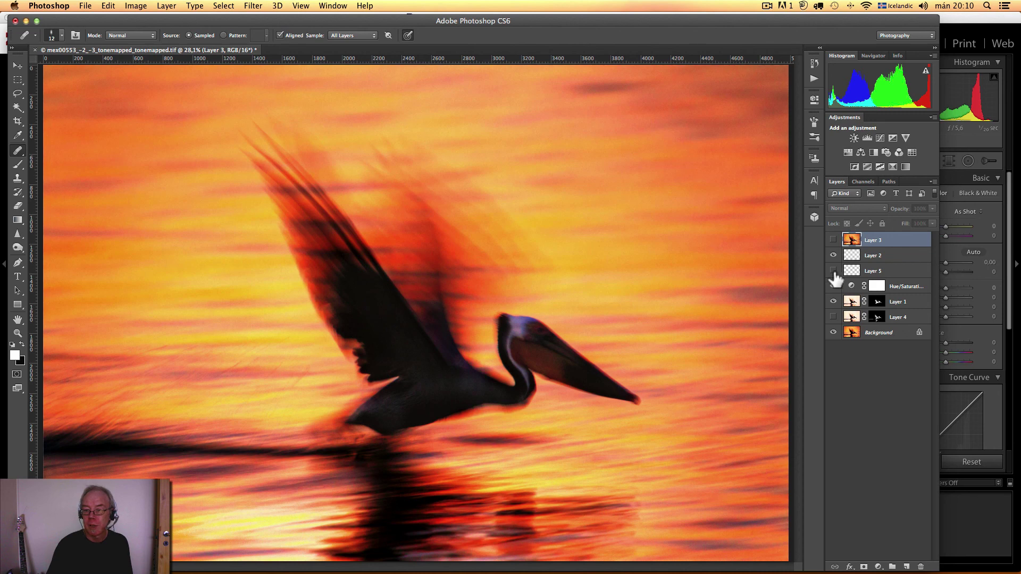
{"action": "left_click", "coordinate": [833, 286]}
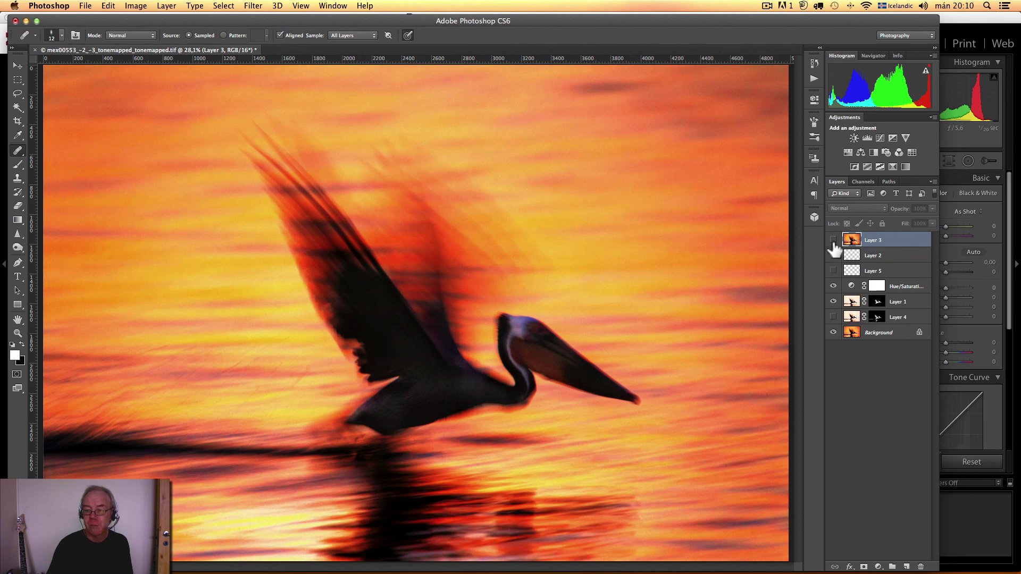
{"action": "left_click", "coordinate": [833, 239]}
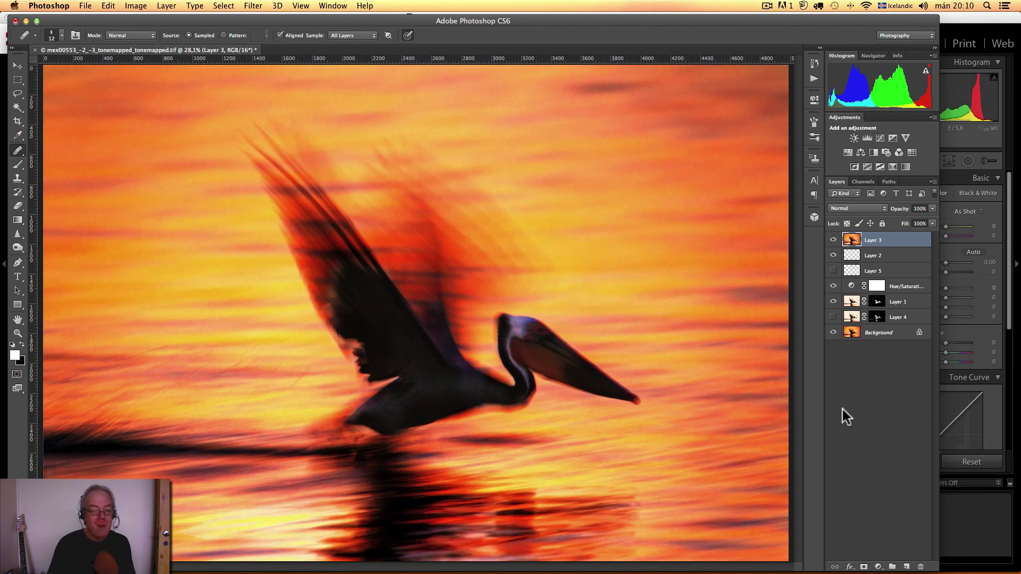
{"action": "key", "text": "super+minus"}
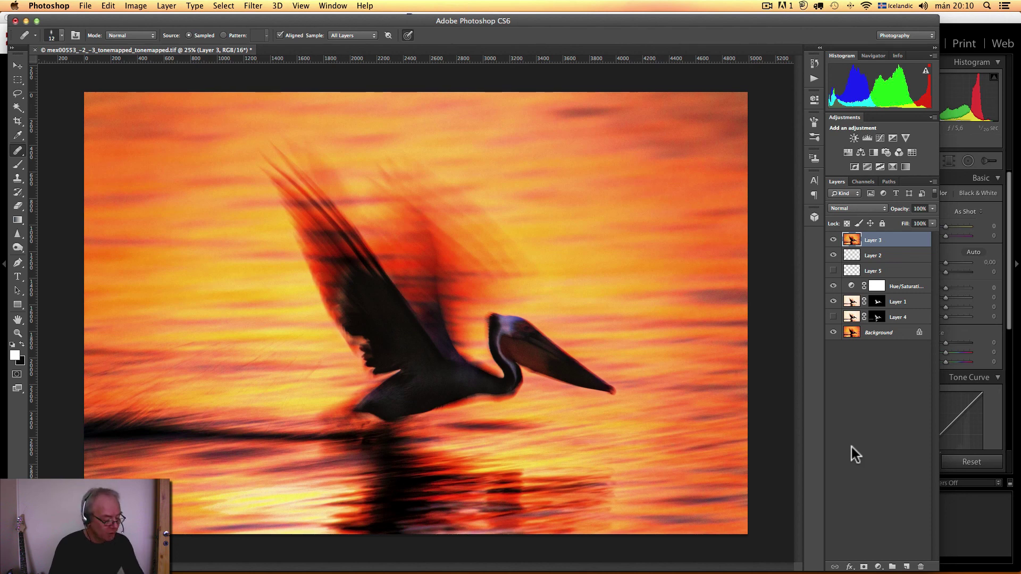
Switch to Lightroom and compare the original mex00553.dng with the single and double tone-mapped TIFF versions
{"action": "key", "text": "super+Tab"}
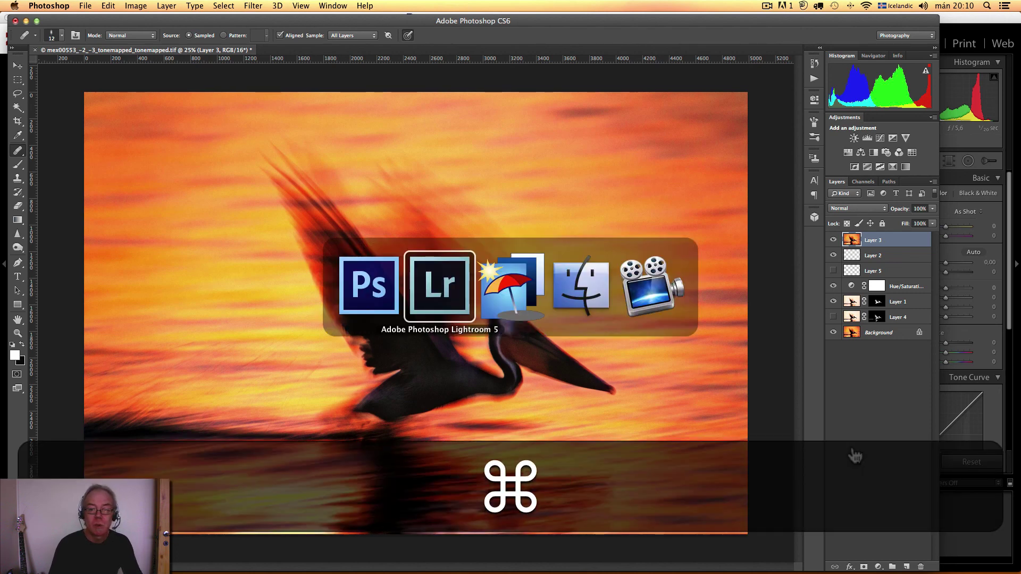
{"action": "left_click", "coordinate": [444, 290]}
{"action": "left_click", "coordinate": [587, 199]}
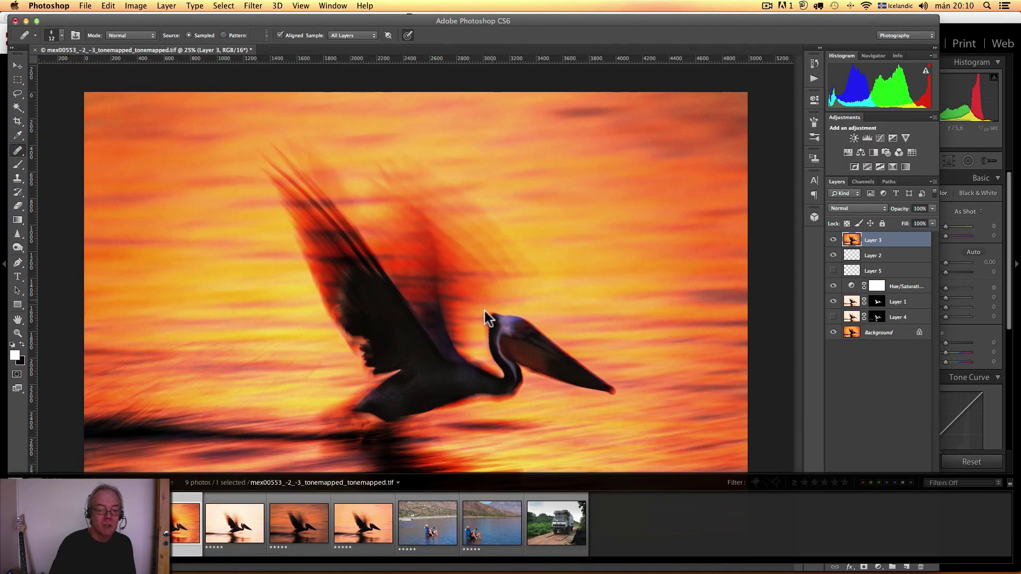
{"action": "left_click", "coordinate": [708, 482]}
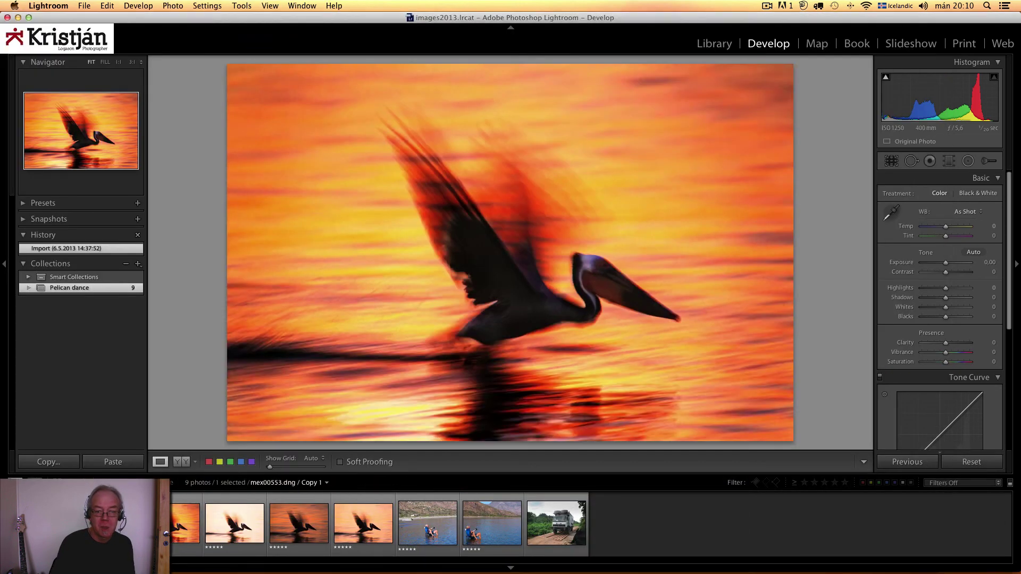
{"action": "key", "text": "Left"}
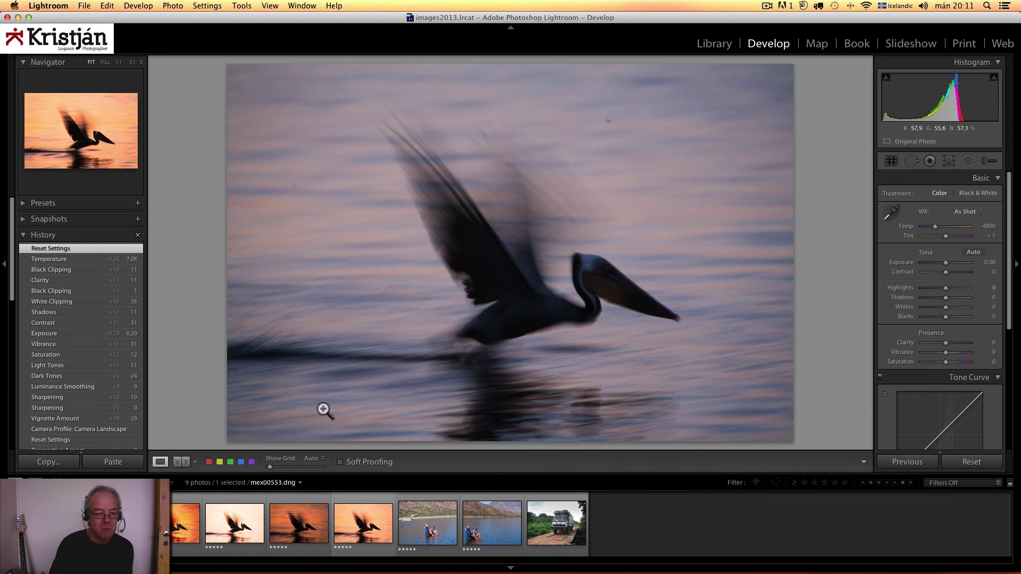
{"action": "left_click", "coordinate": [107, 523]}
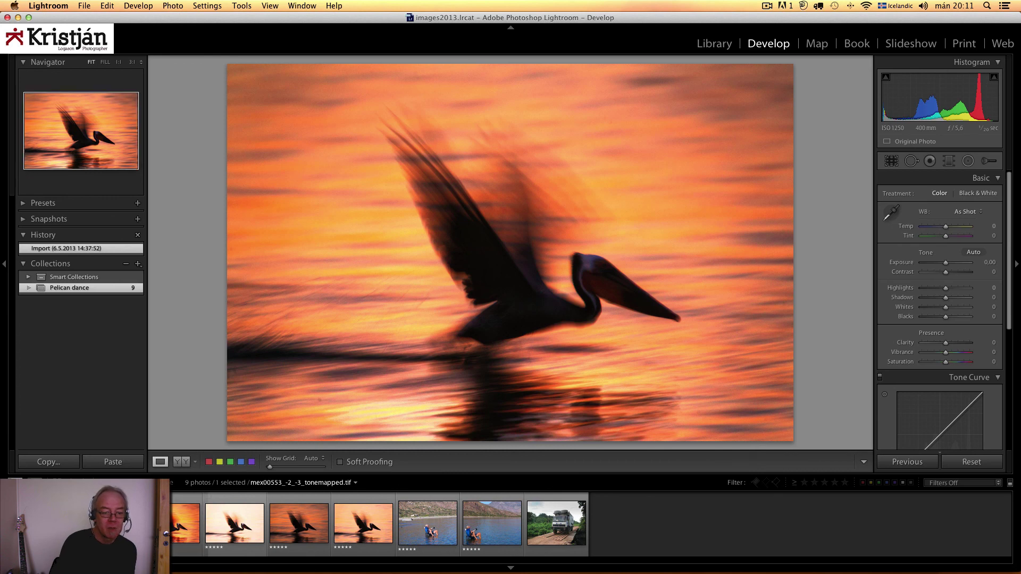
{"action": "mouse_move", "coordinate": [298, 568]}
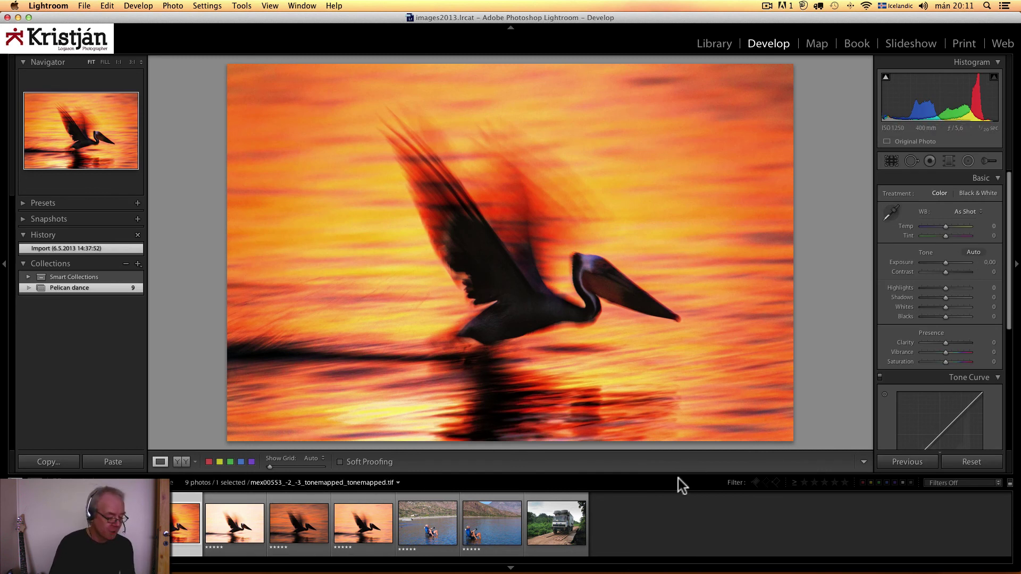
Switch to Finder and hide all other applications to reveal the desktop
{"action": "key", "text": "super+Tab"}
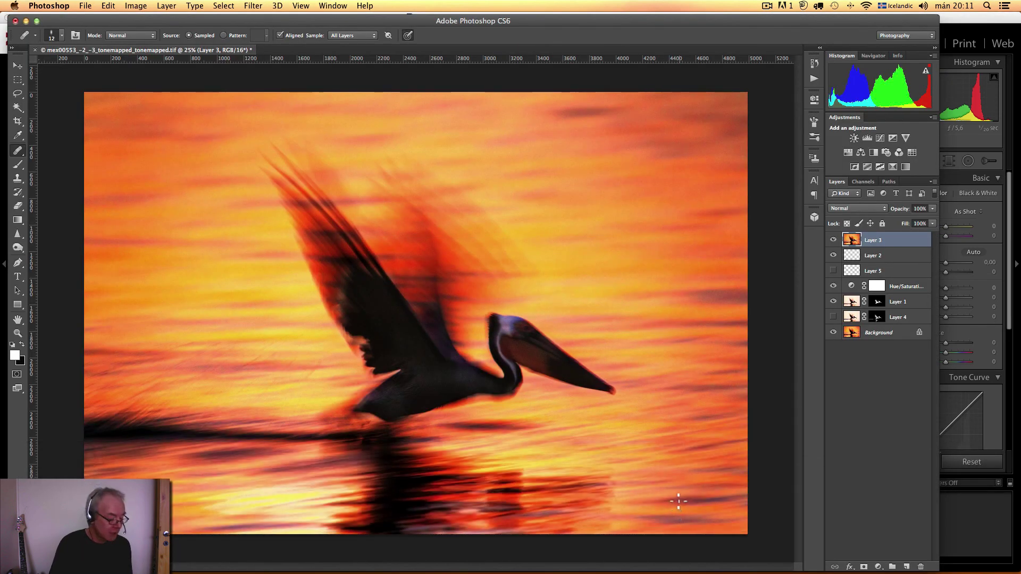
{"action": "key", "text": "super+Tab"}
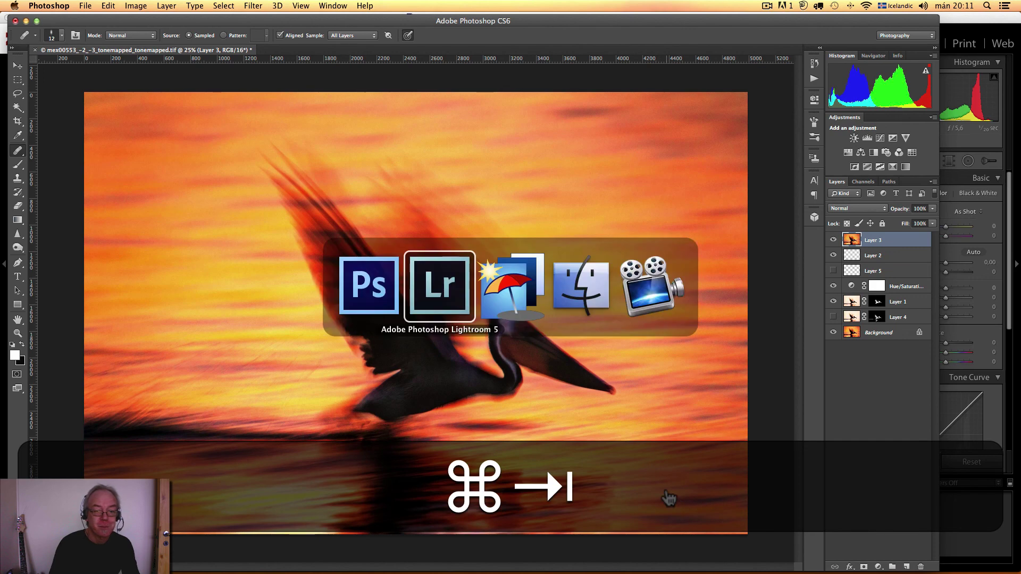
{"action": "left_click", "coordinate": [578, 287]}
{"action": "left_click", "coordinate": [38, 6]}
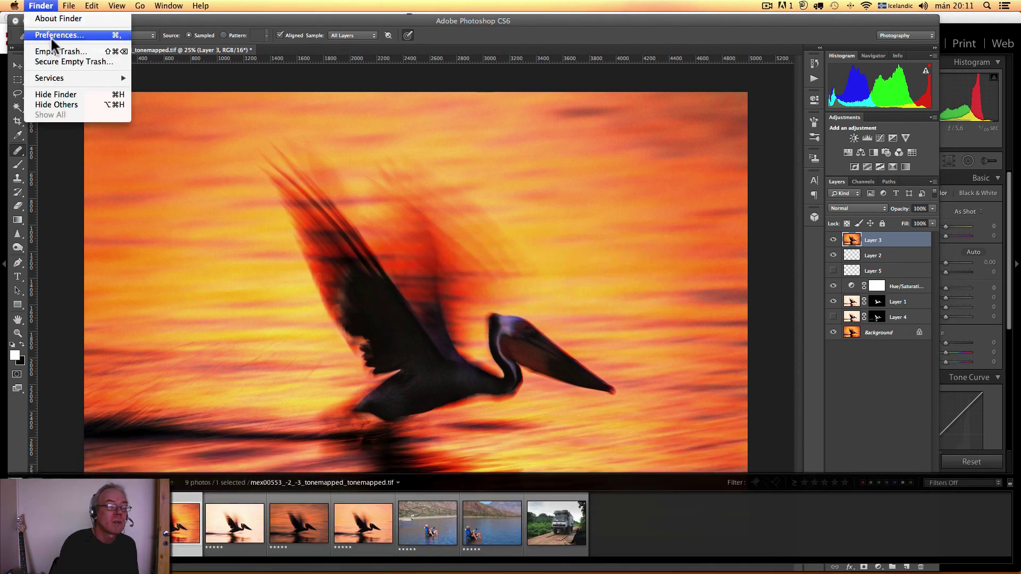
{"action": "left_click", "coordinate": [71, 105]}
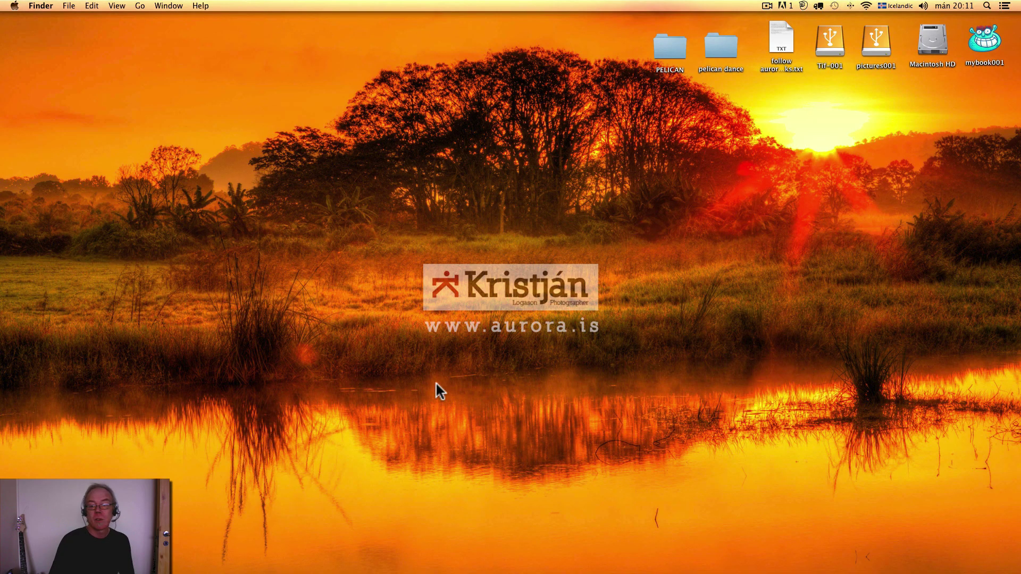